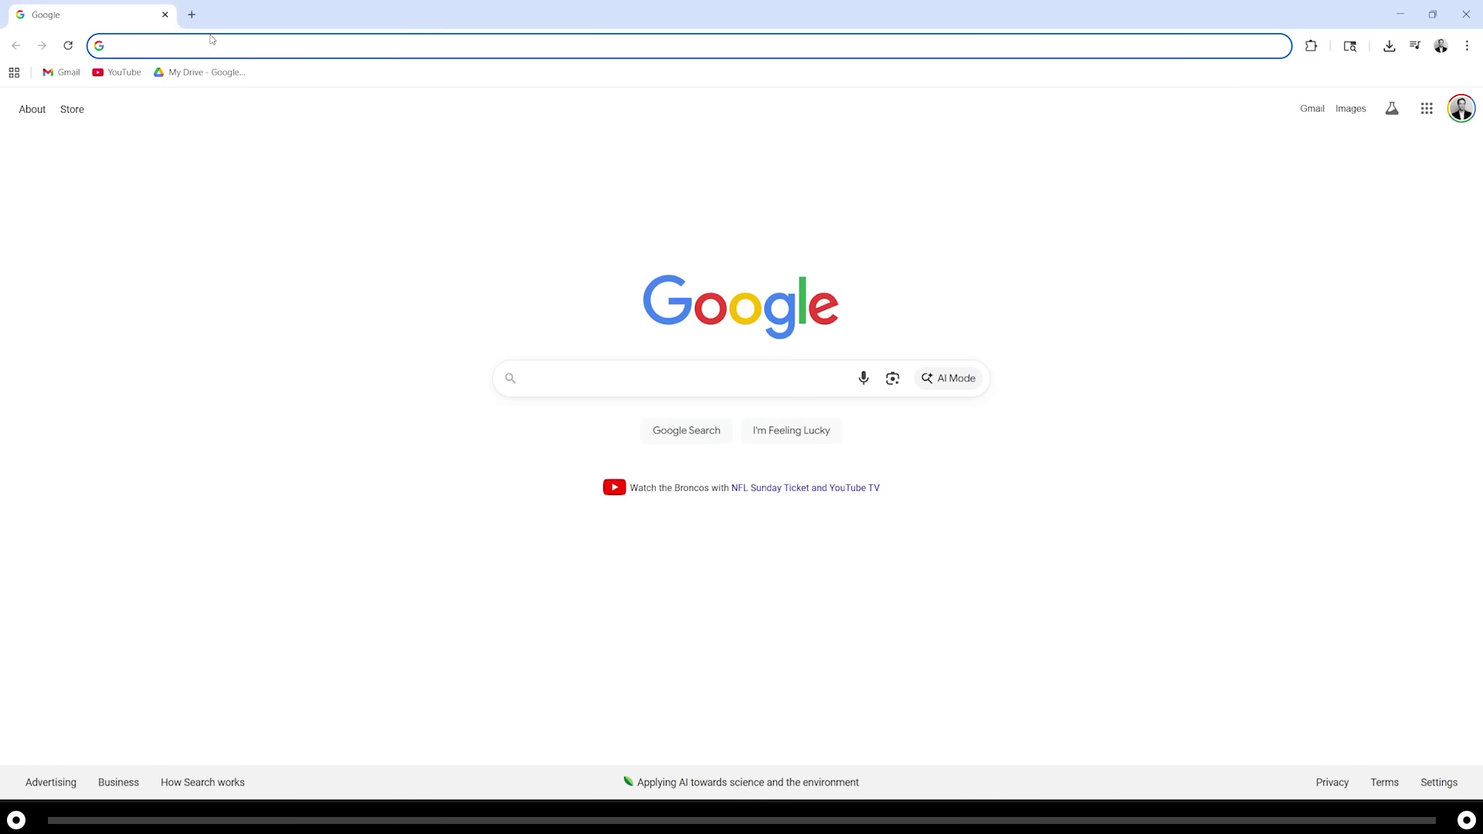
# Go to aistudio.google.com in Chrome to reach the AI Studio chat page.
pyautogui.write('aistudio')
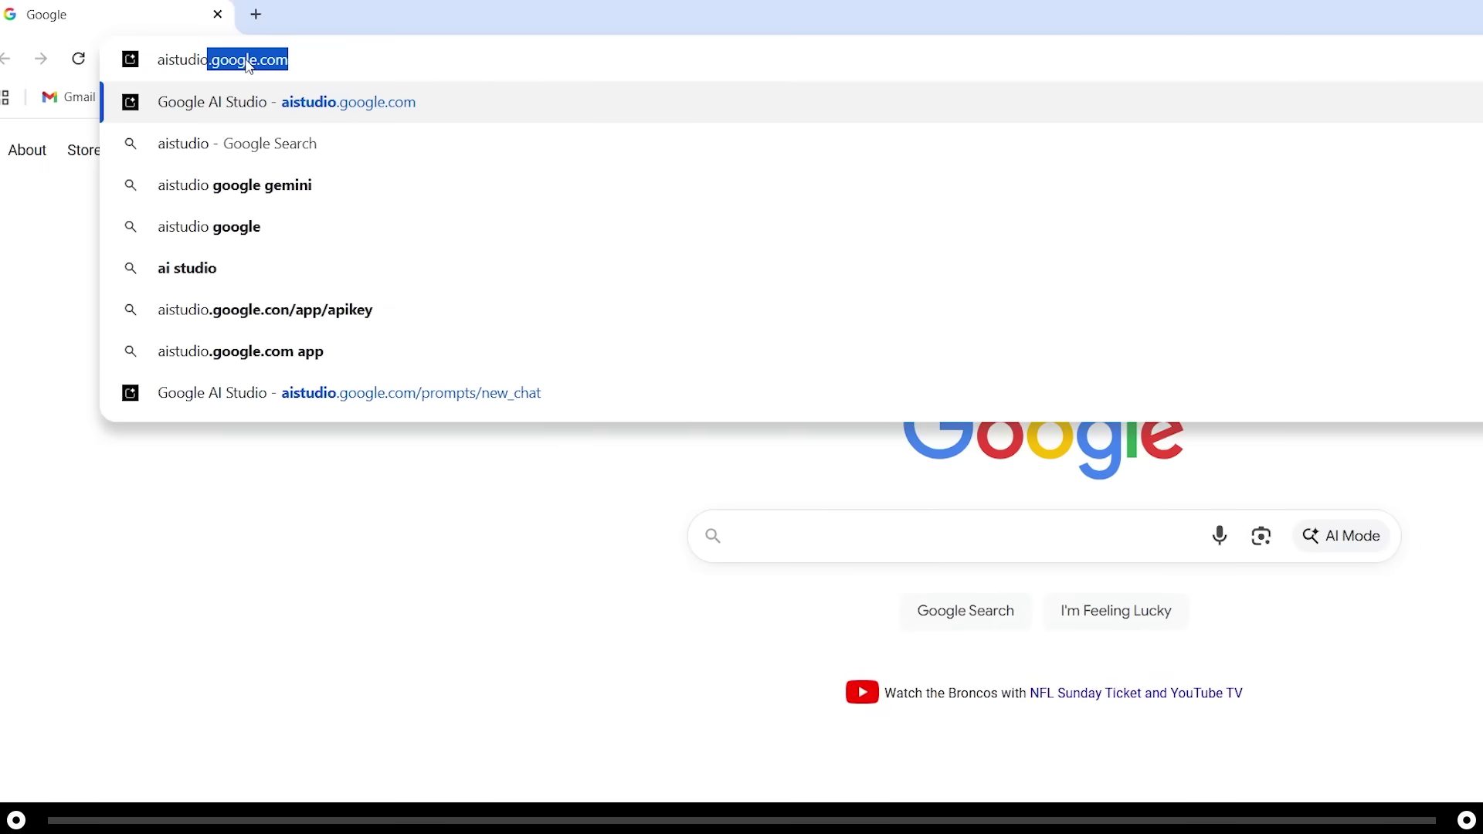
pyautogui.write('.google.com')
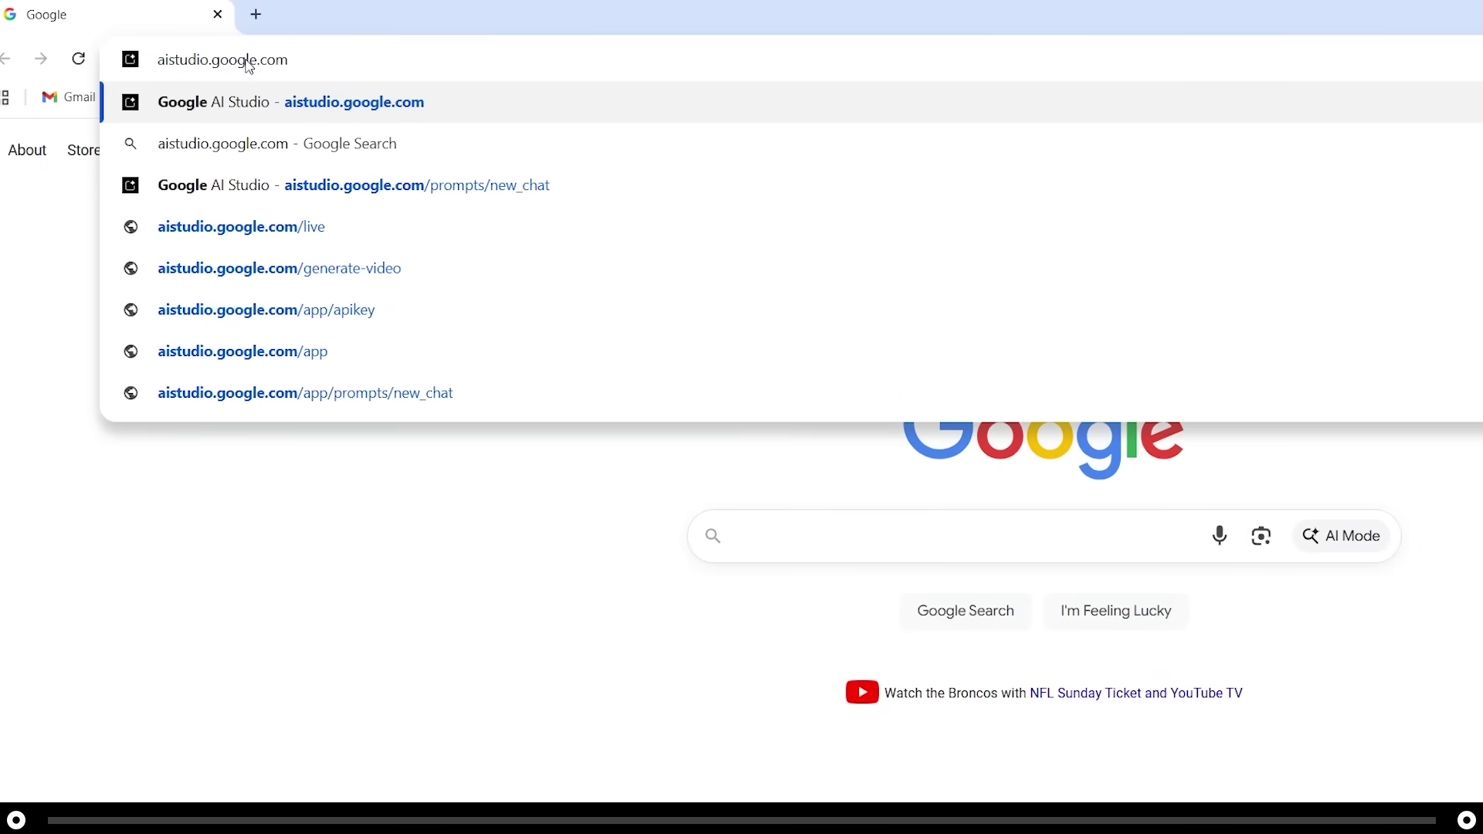
pyautogui.press('Return')
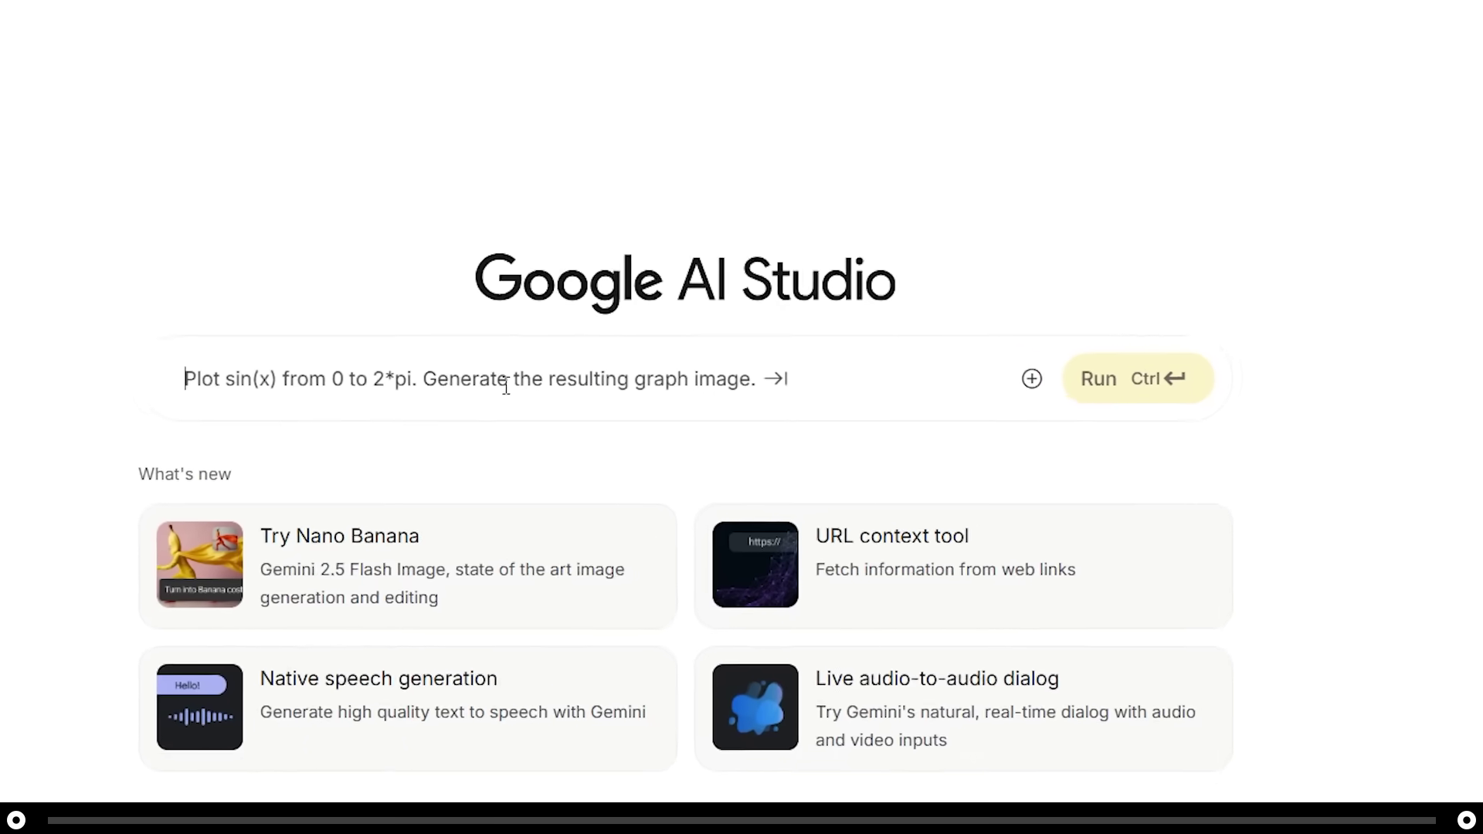
# Begin the prompt 'zaha hadid style home on the edge of a cliff. white organic architecture.'.
pyautogui.write('zaha ha')
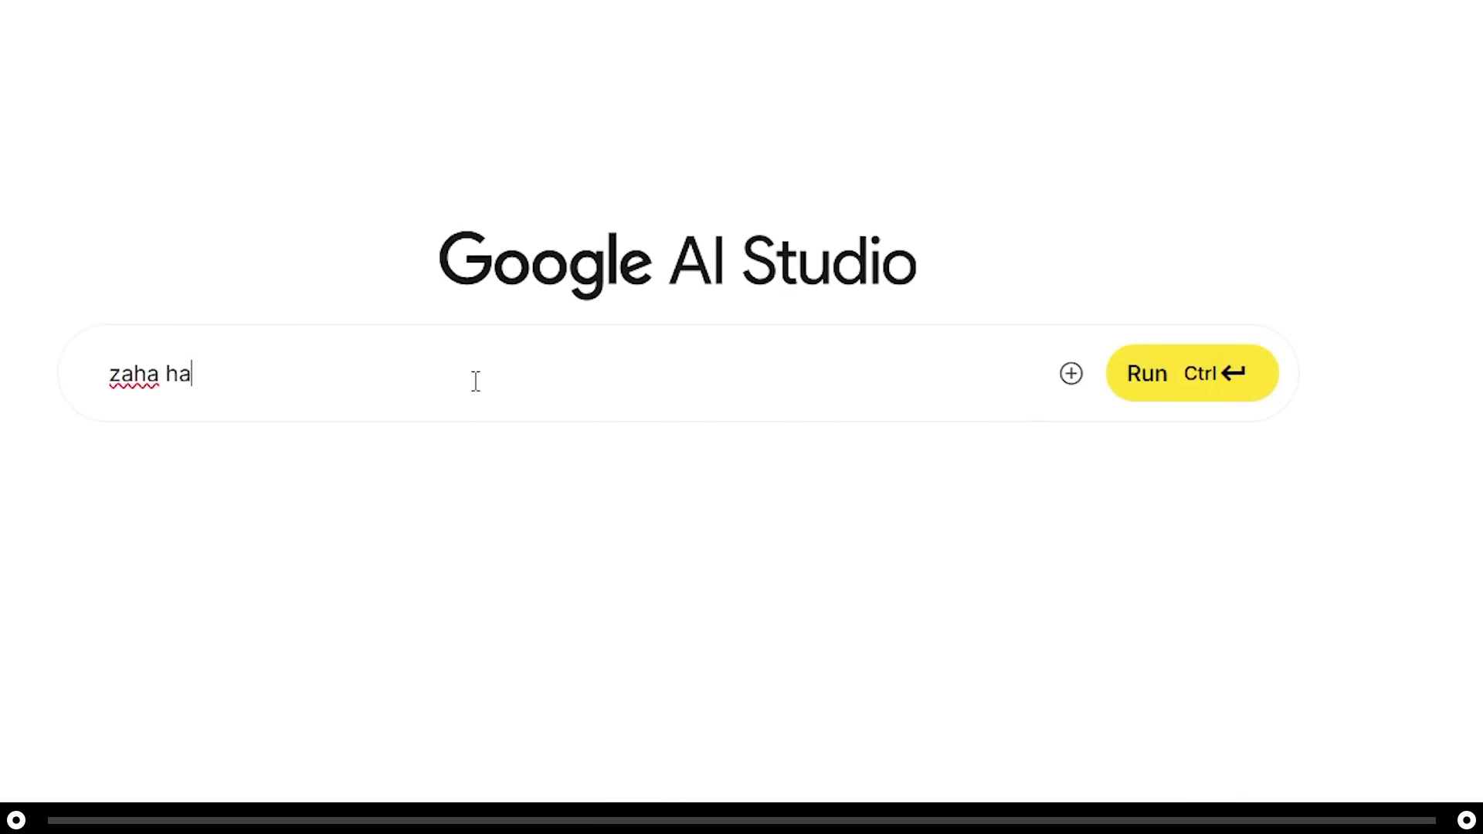
pyautogui.write('did style hom')
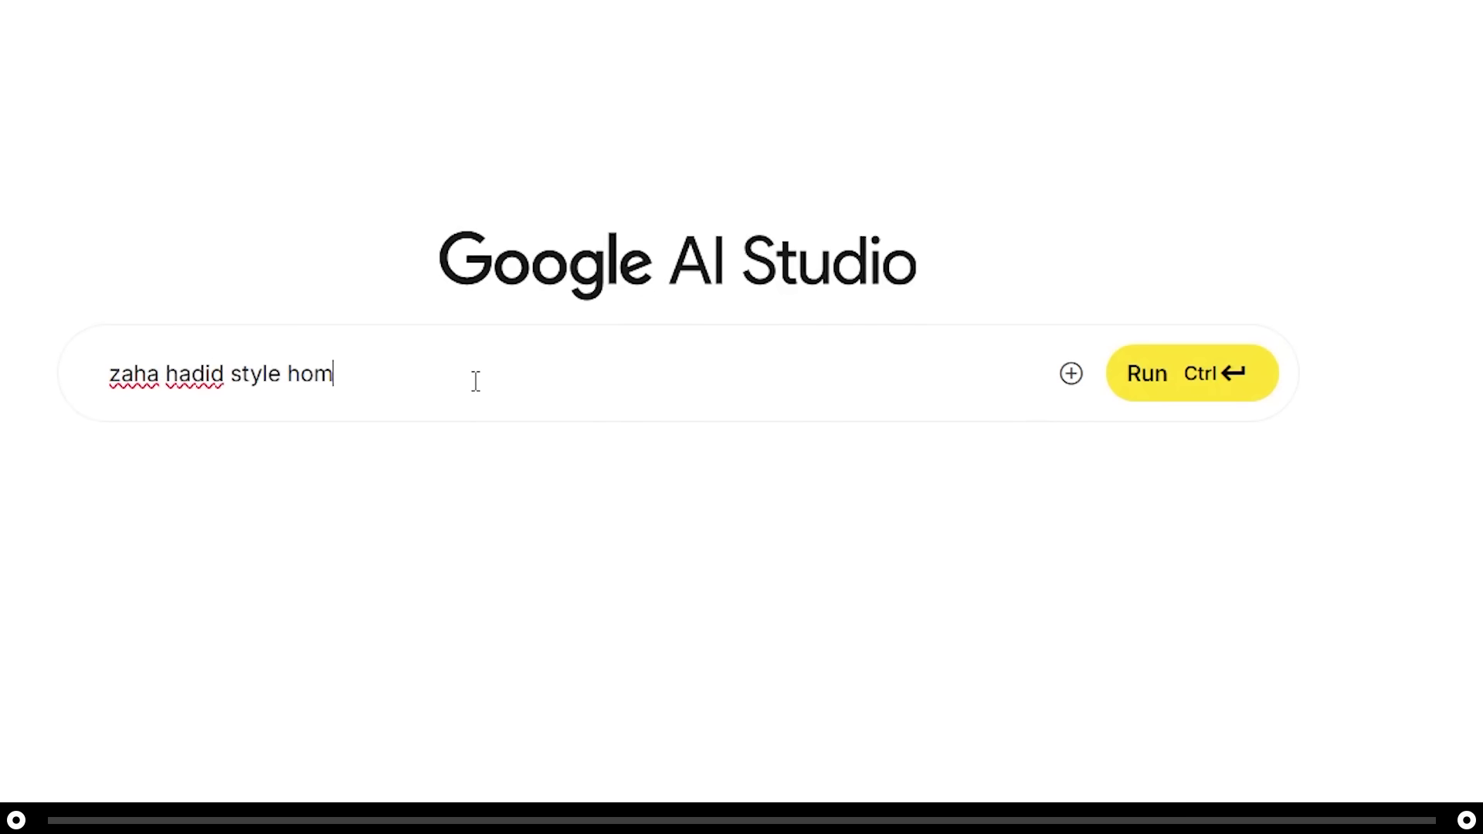
pyautogui.write('e on the edge of a cliff')
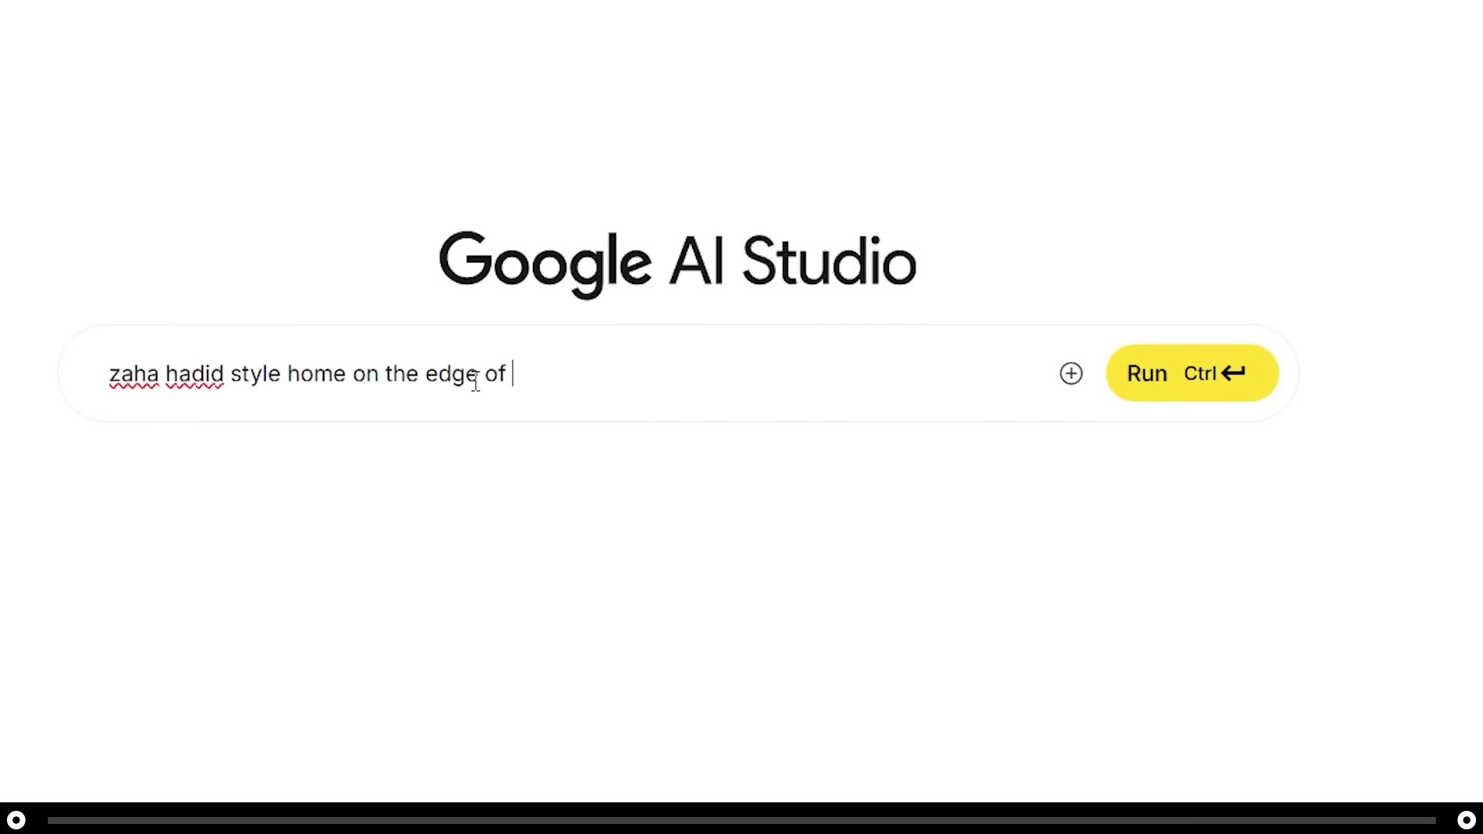
pyautogui.write('.')
pyautogui.write(' white org')
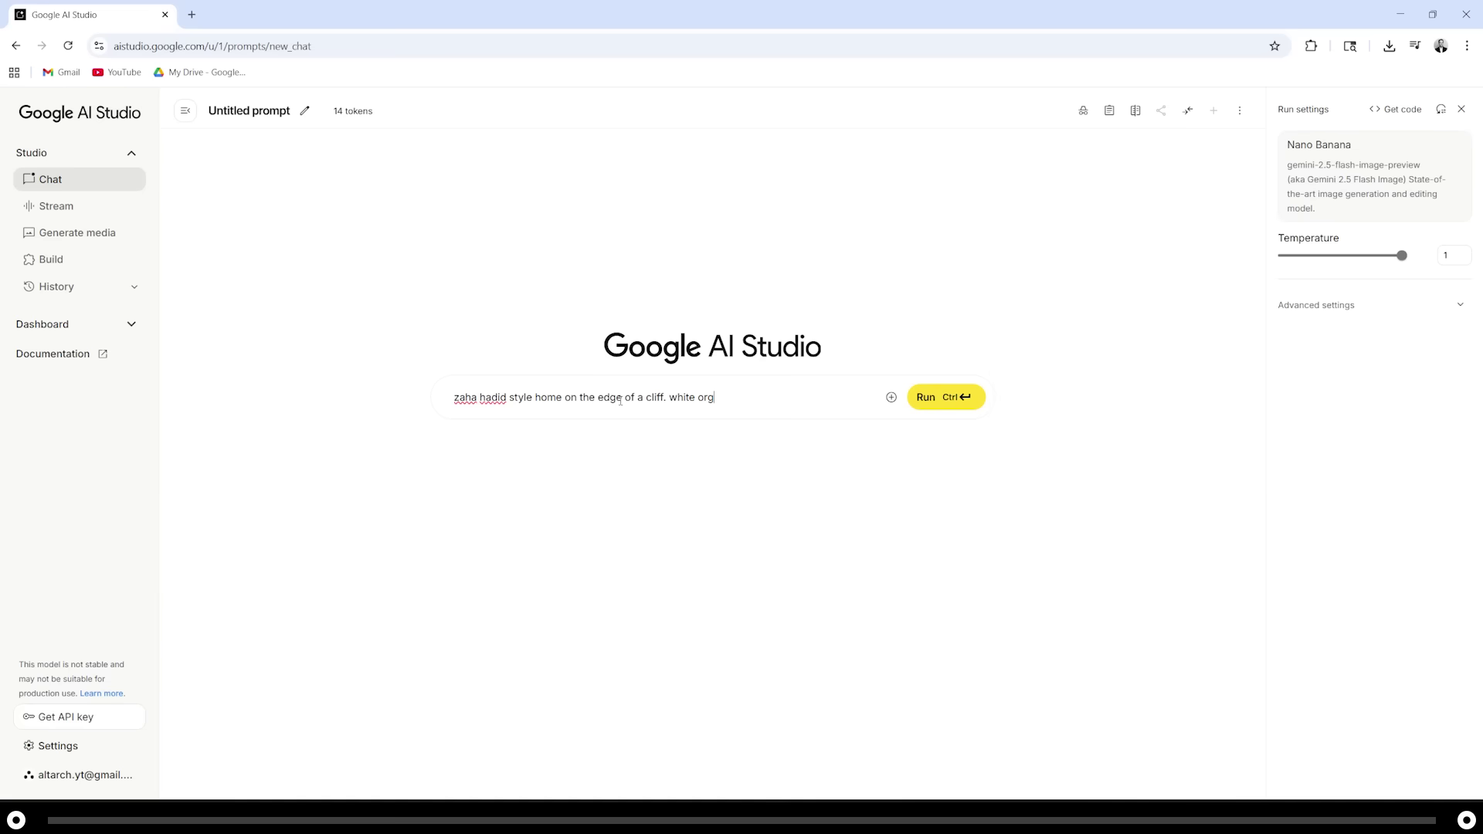
pyautogui.write('anic architecture. there are birds and god')
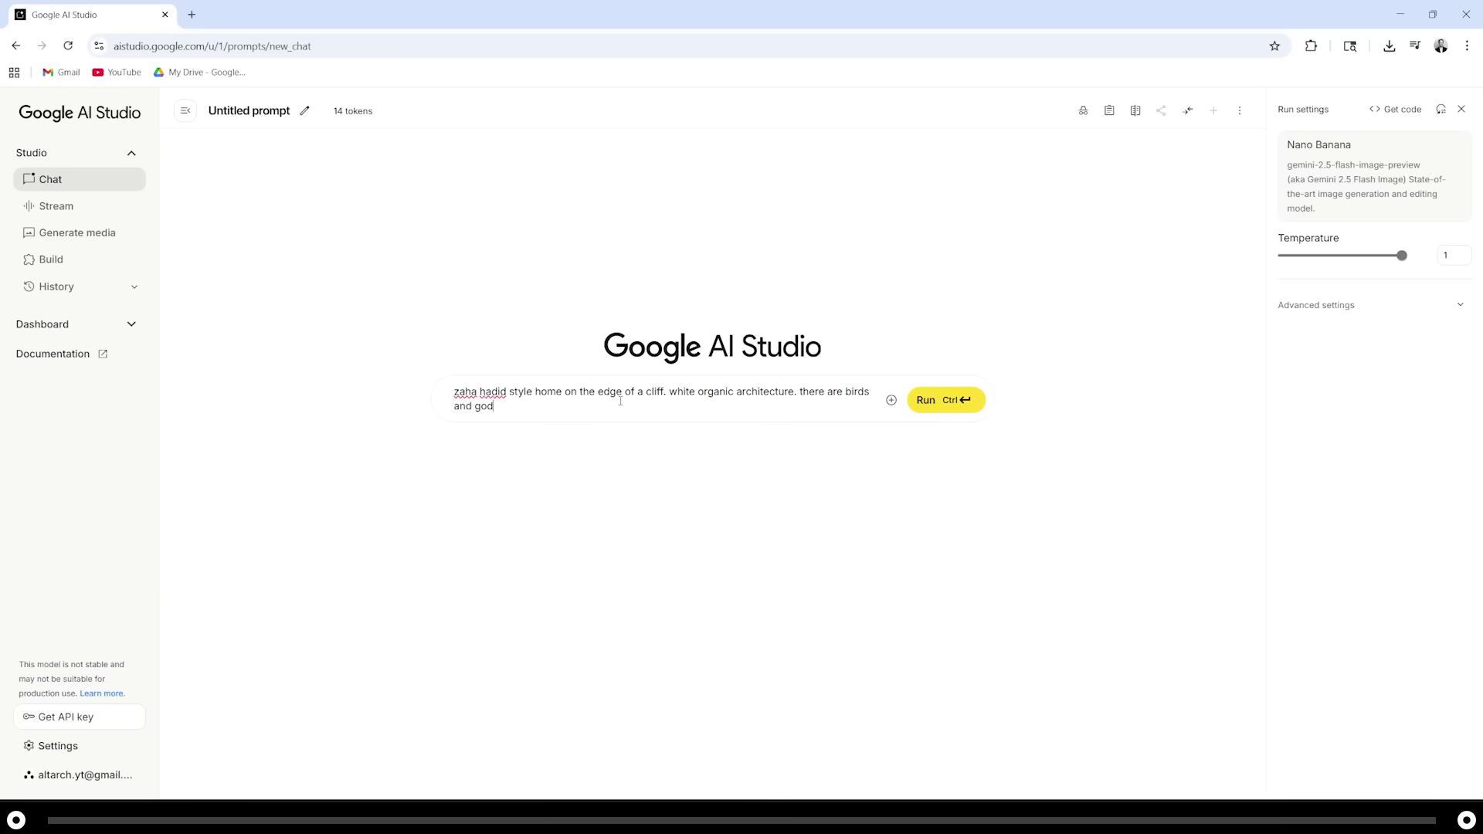
pyautogui.write(' rays in the sky.')
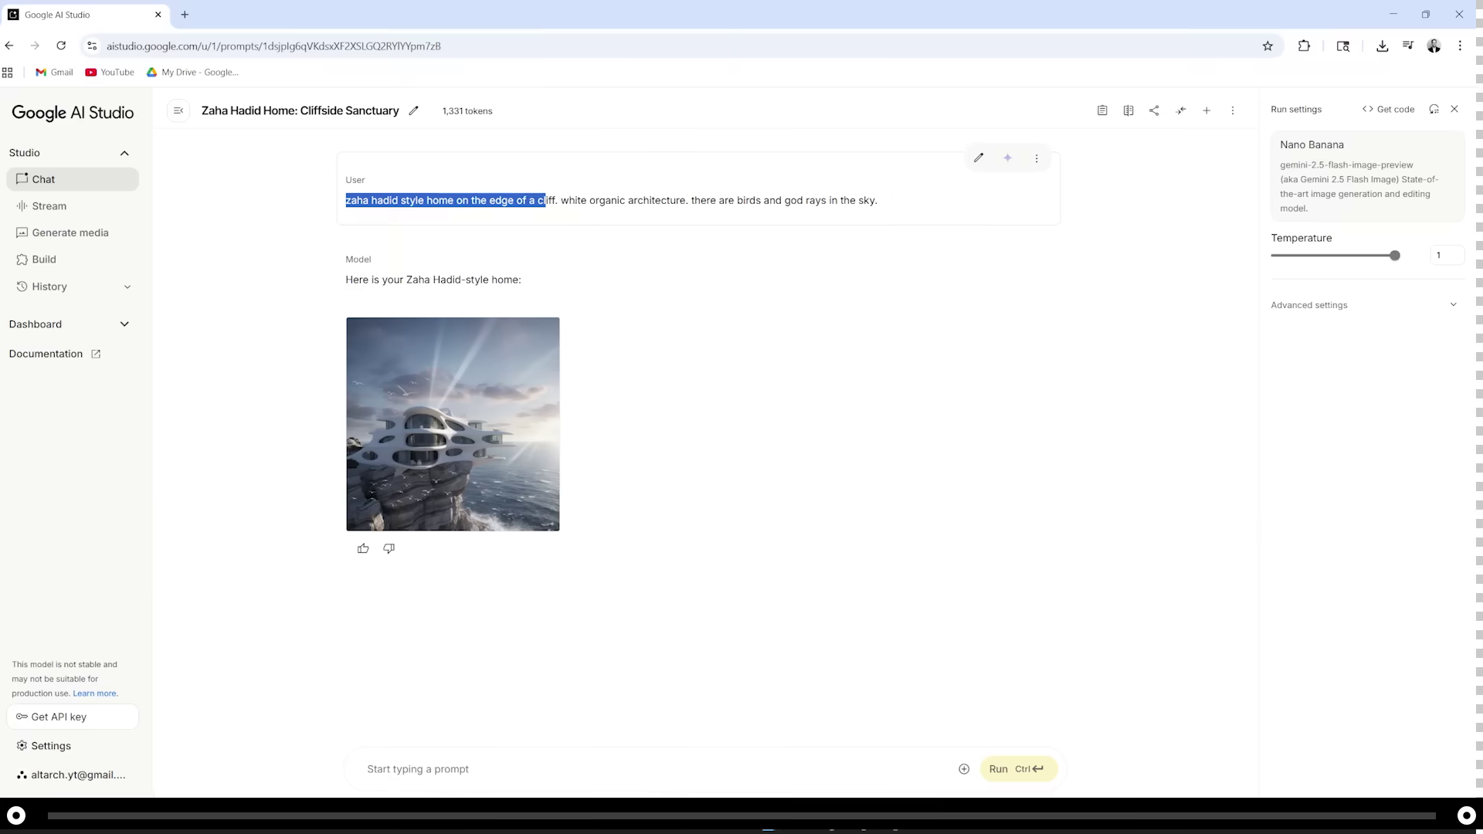
pyautogui.moveTo(553, 199); pyautogui.dragTo(927, 198)
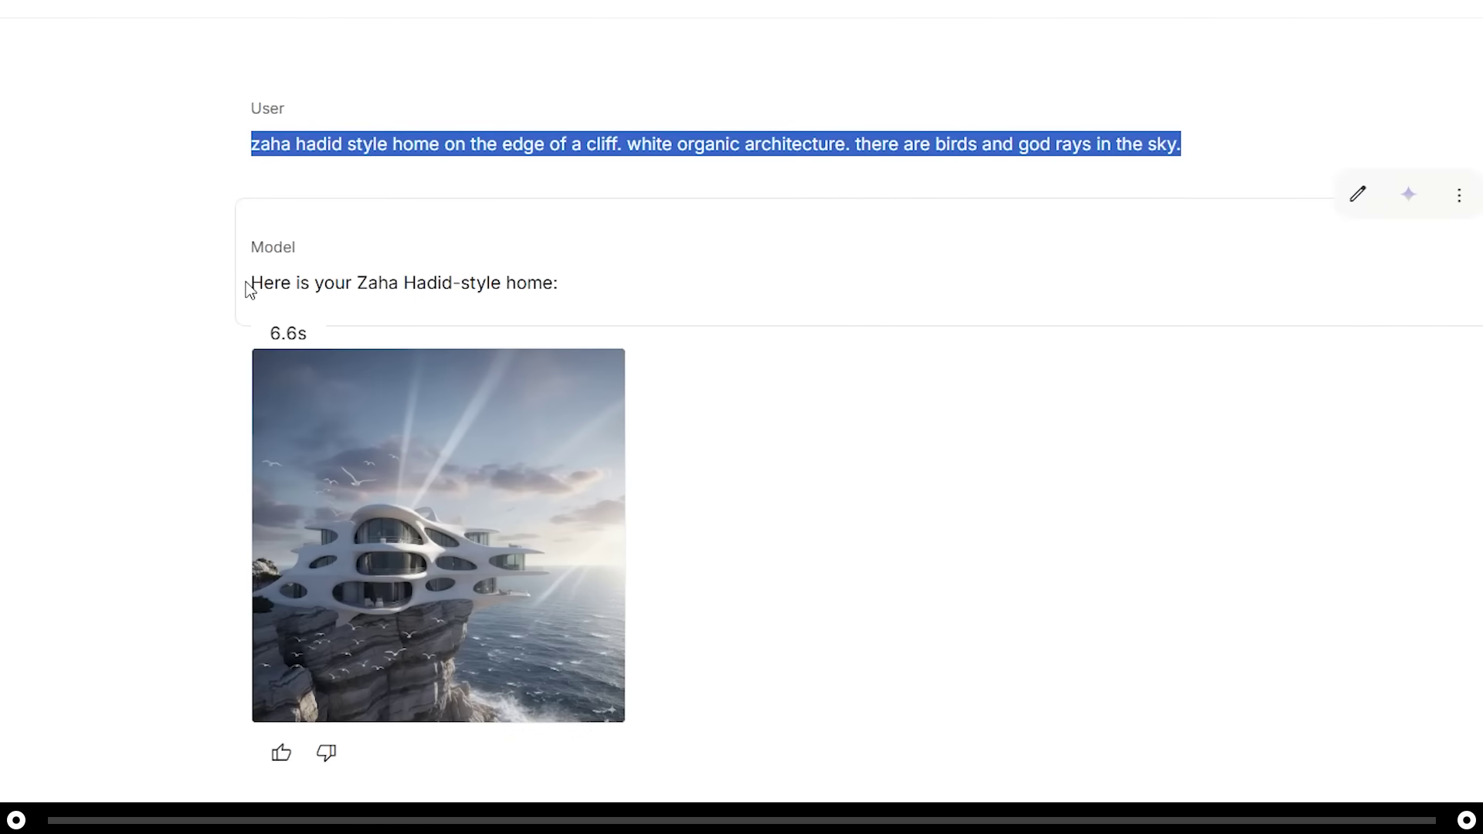
pyautogui.moveTo(252, 286); pyautogui.dragTo(622, 292)
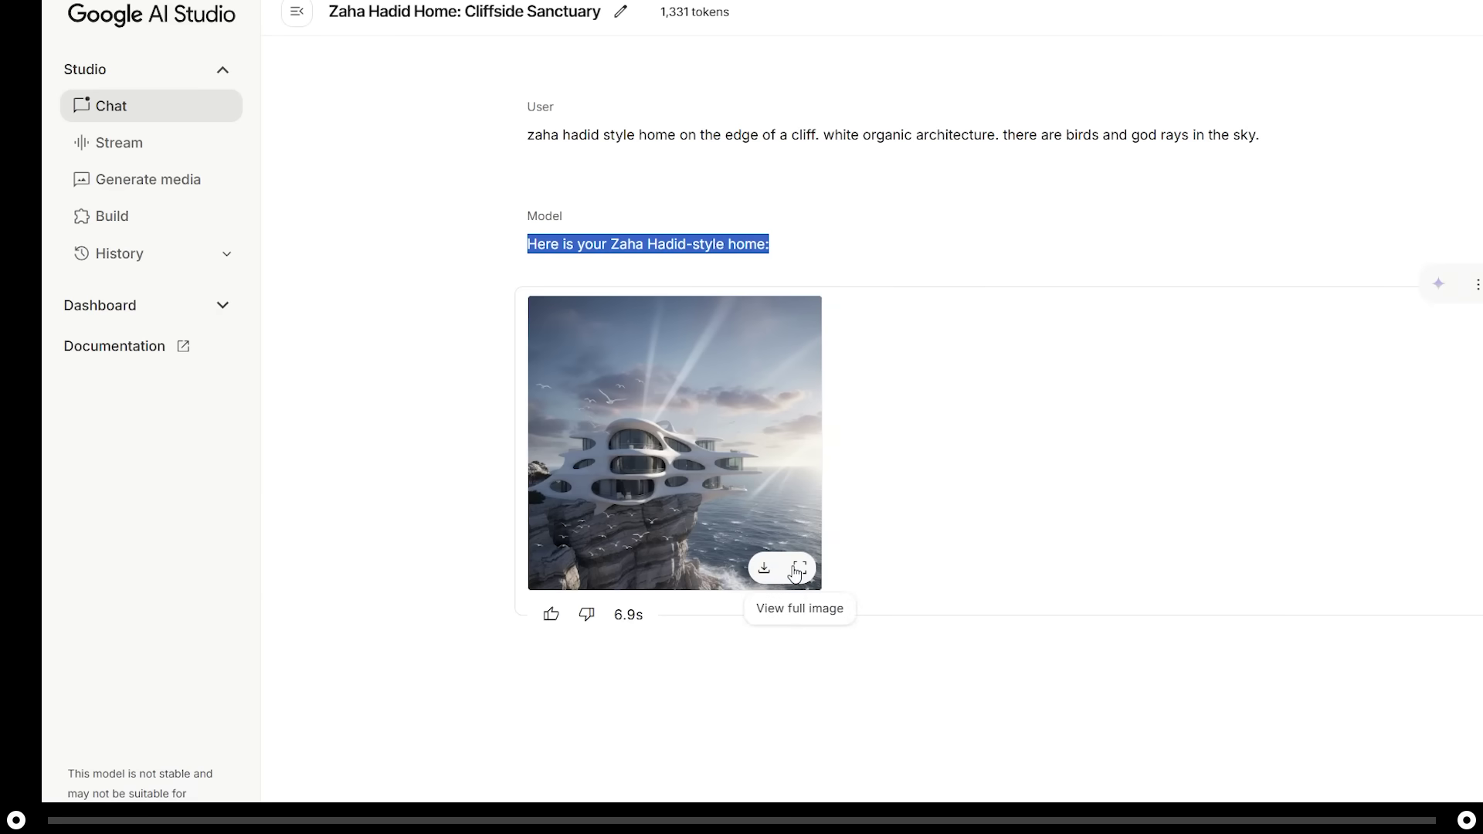
pyautogui.click(1477, 284)
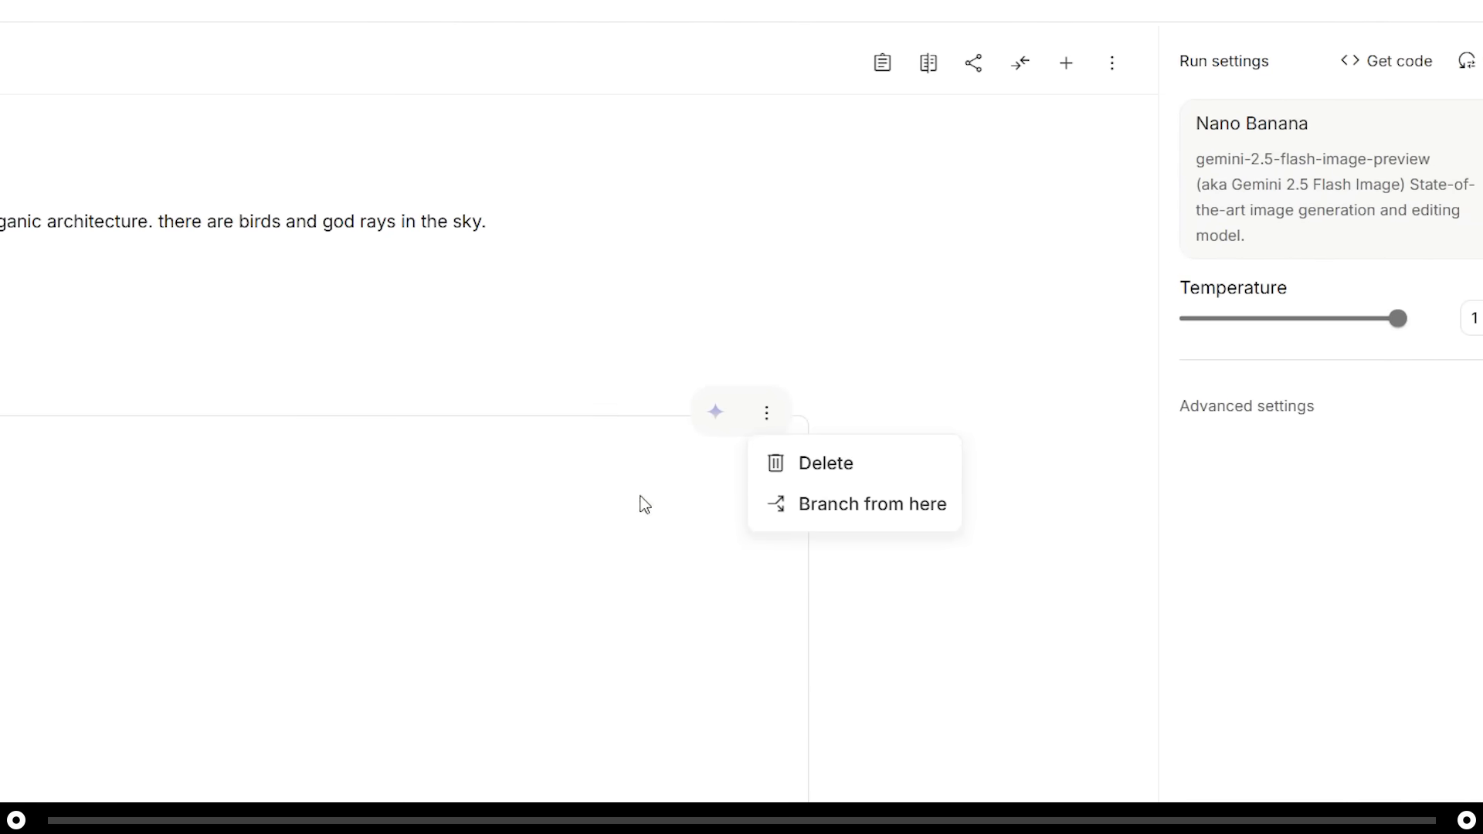
pyautogui.click(704, 434)
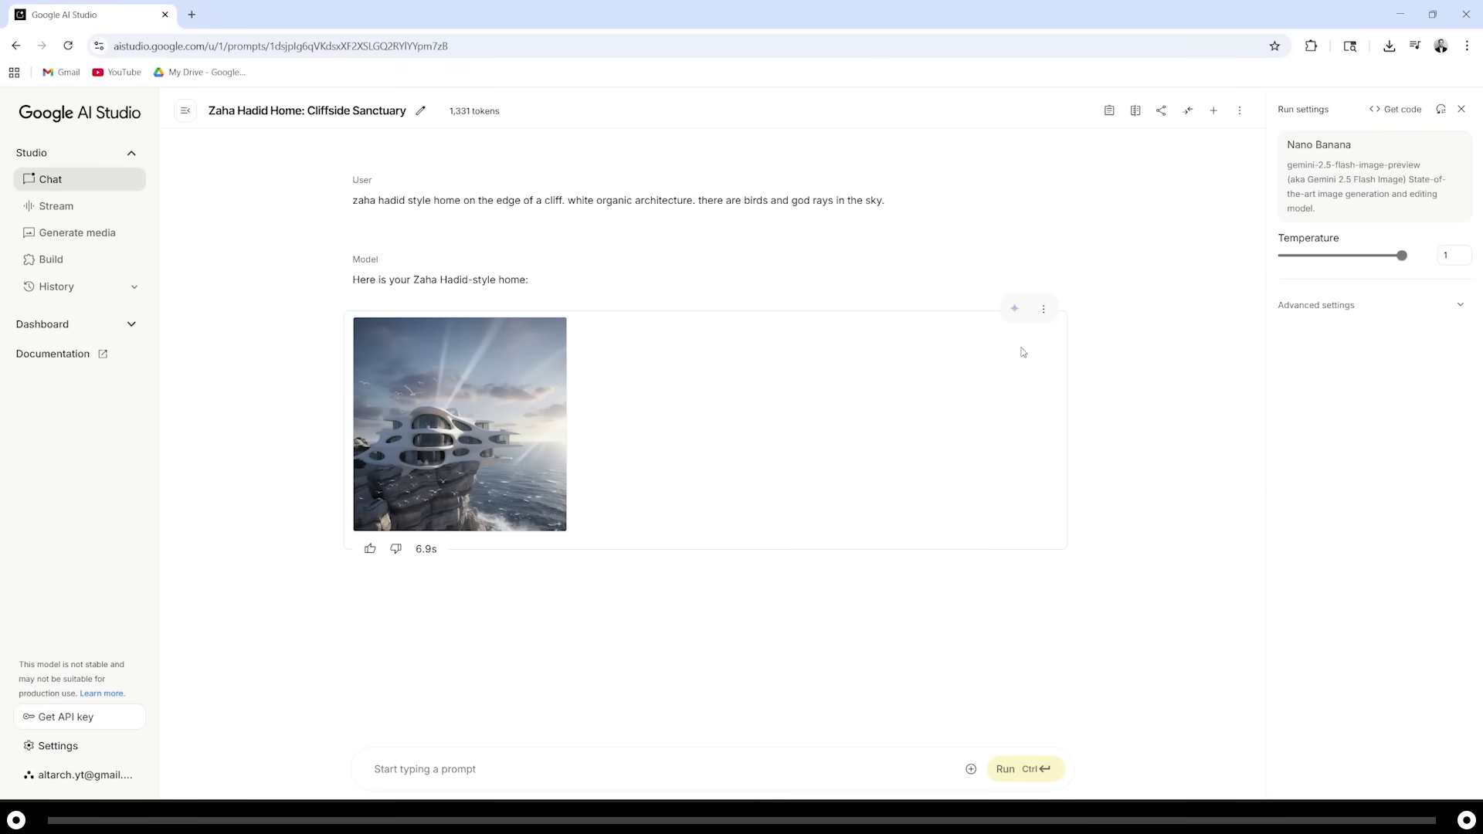
# Request a wooden facade with boats and more birds, then ask for a sunny day.
pyautogui.write('boats in the ocean and more')
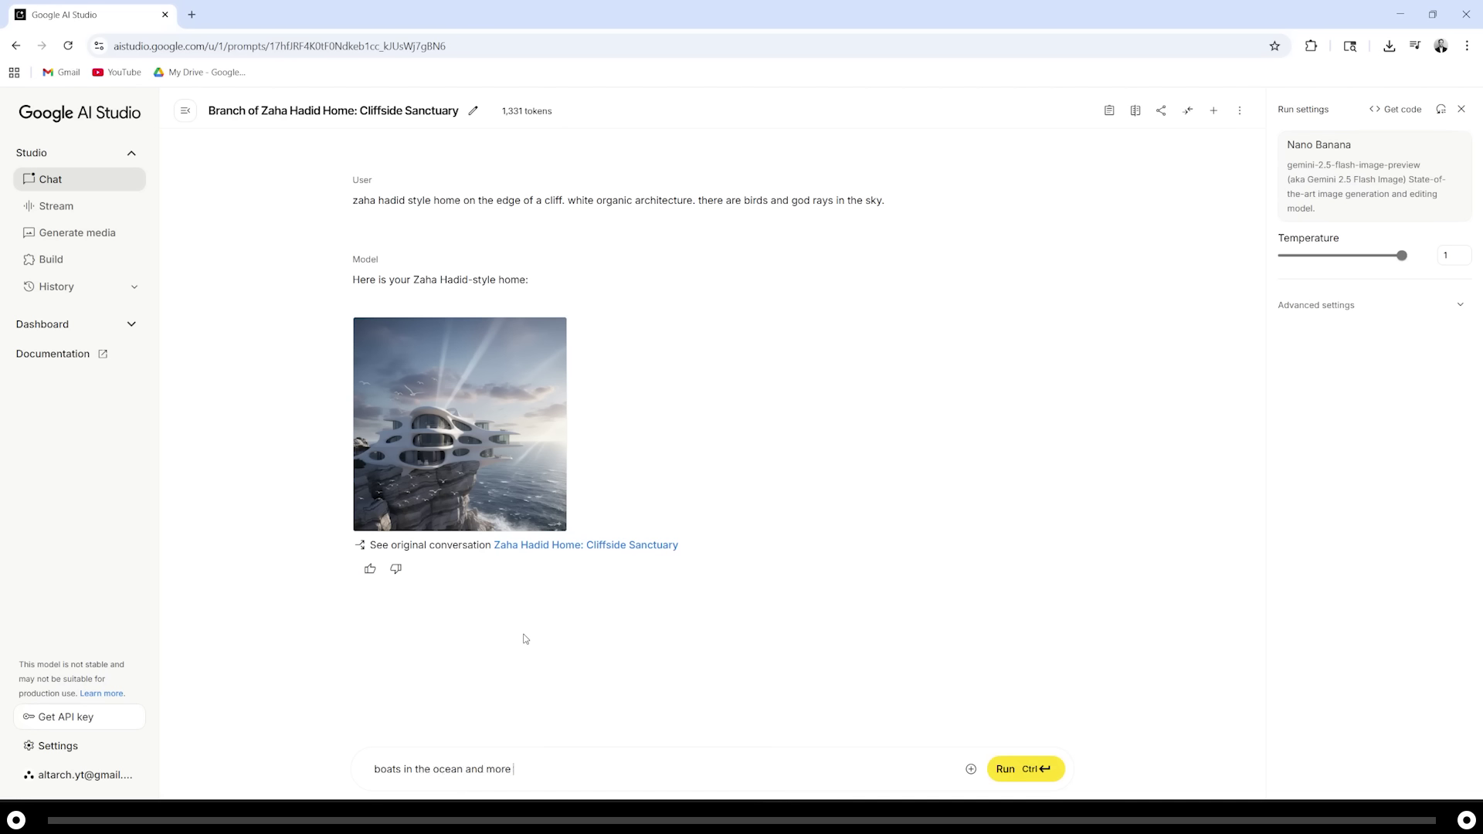
pyautogui.write('y. change the organic white facade to be completely made out of wood')
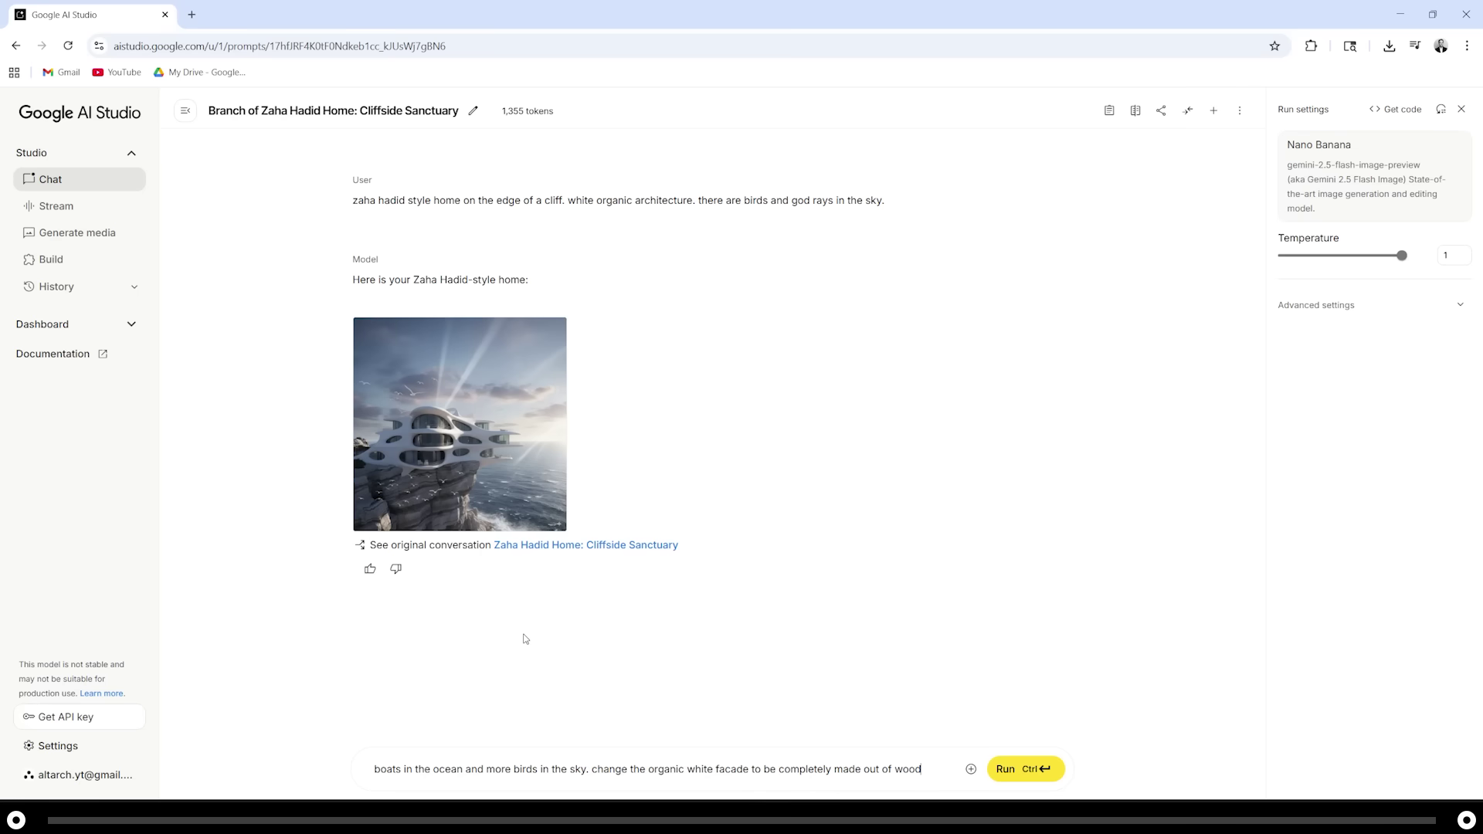
pyautogui.hotkey('ctrl', 'Return')
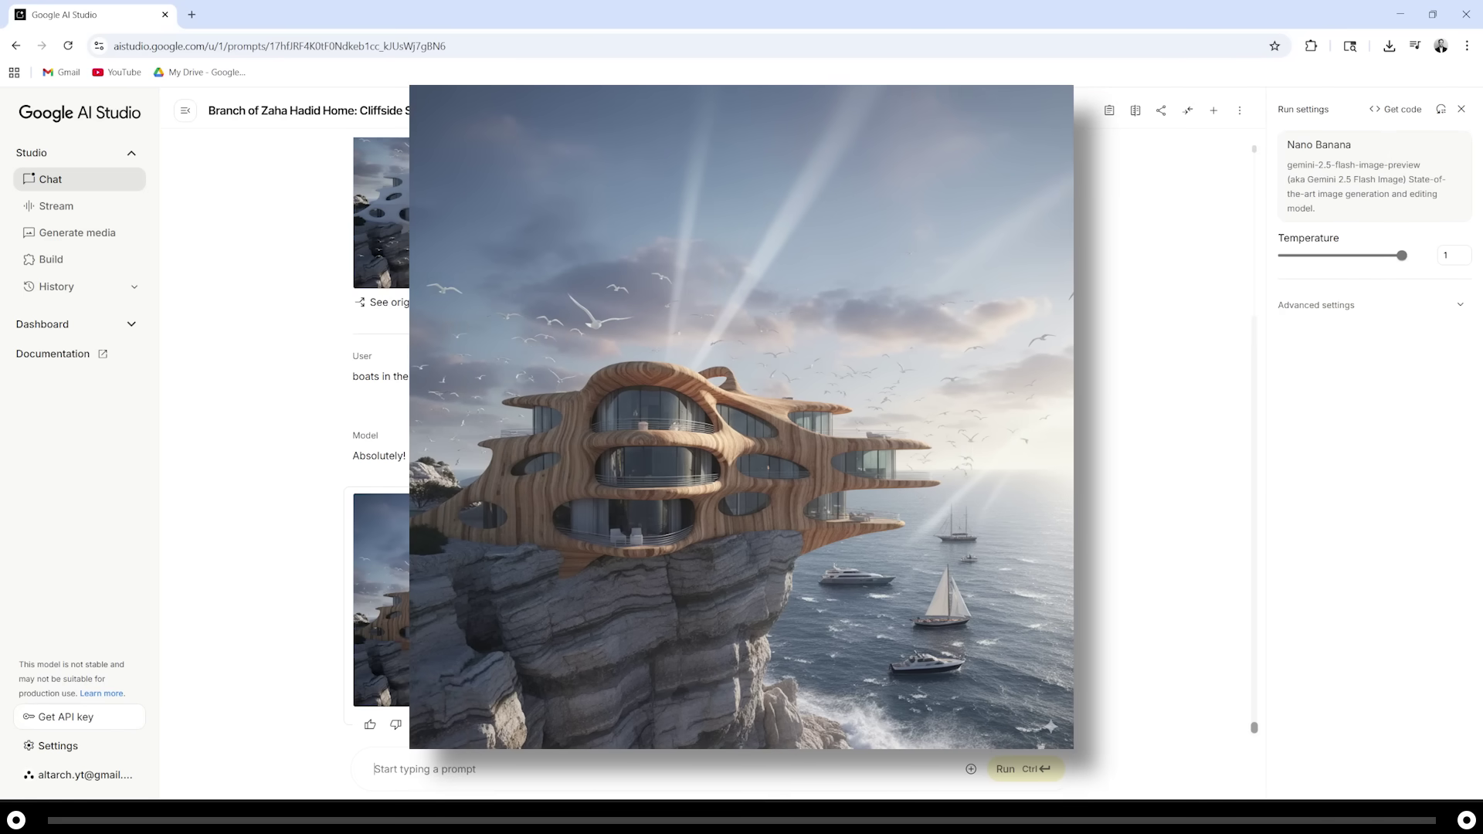
pyautogui.click(744, 621)
pyautogui.write('Change the weather to be a bright and sunny day.')
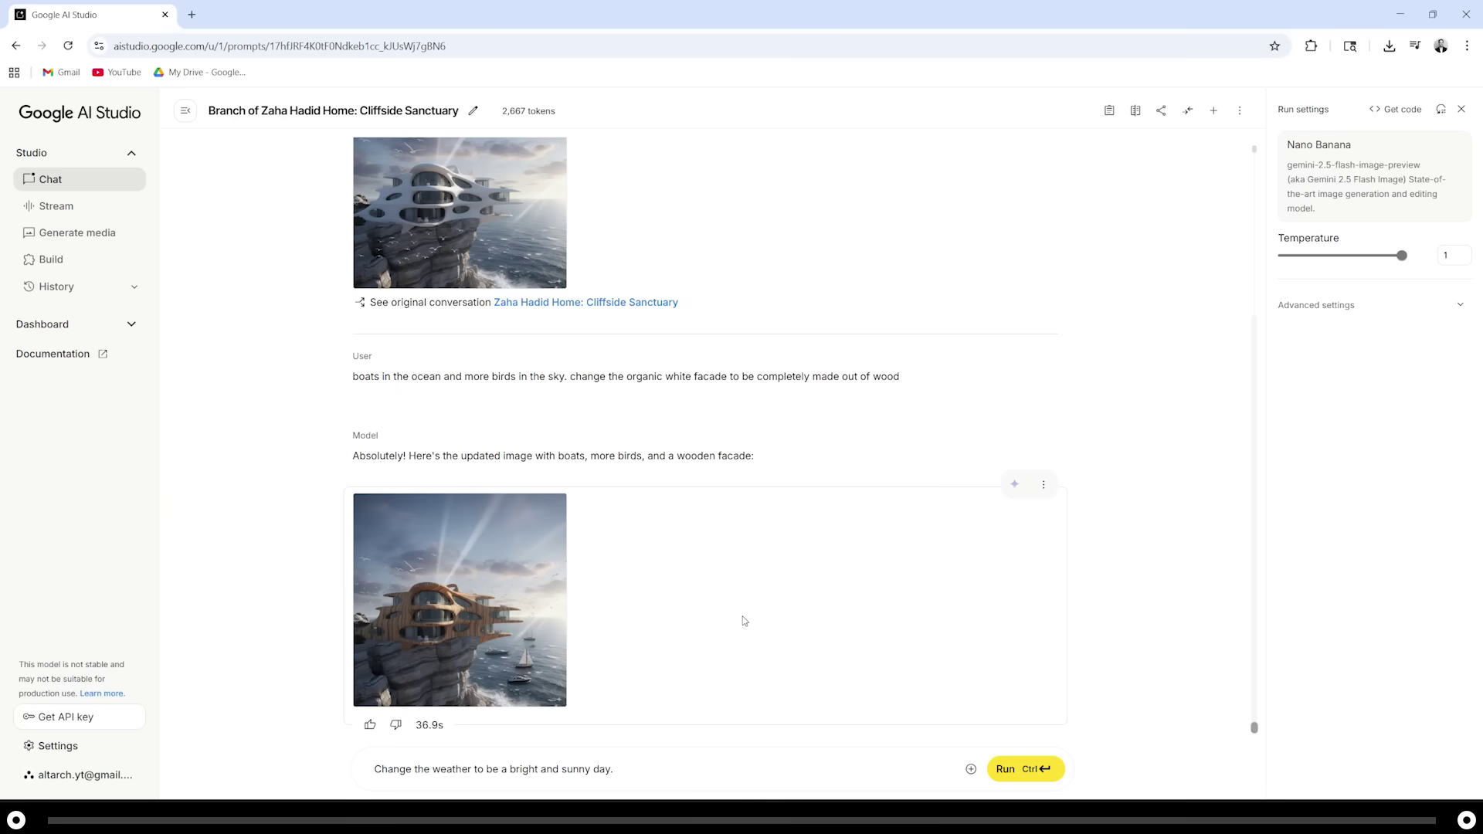
pyautogui.hotkey('ctrl', 'Return')
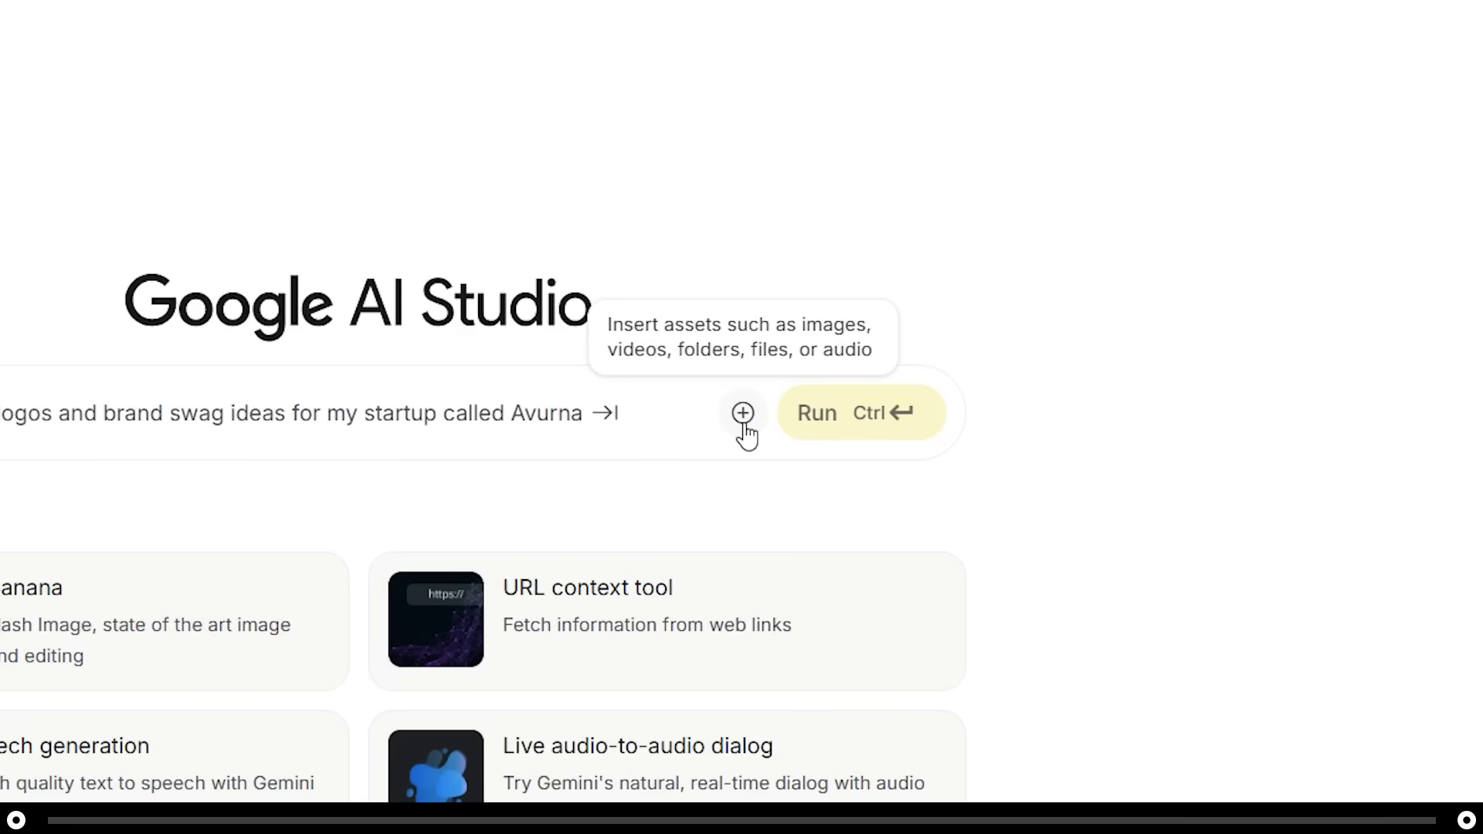
# Upload the nighttime aerial community center rendering PNG from the Downloads folder.
pyautogui.click(743, 423)
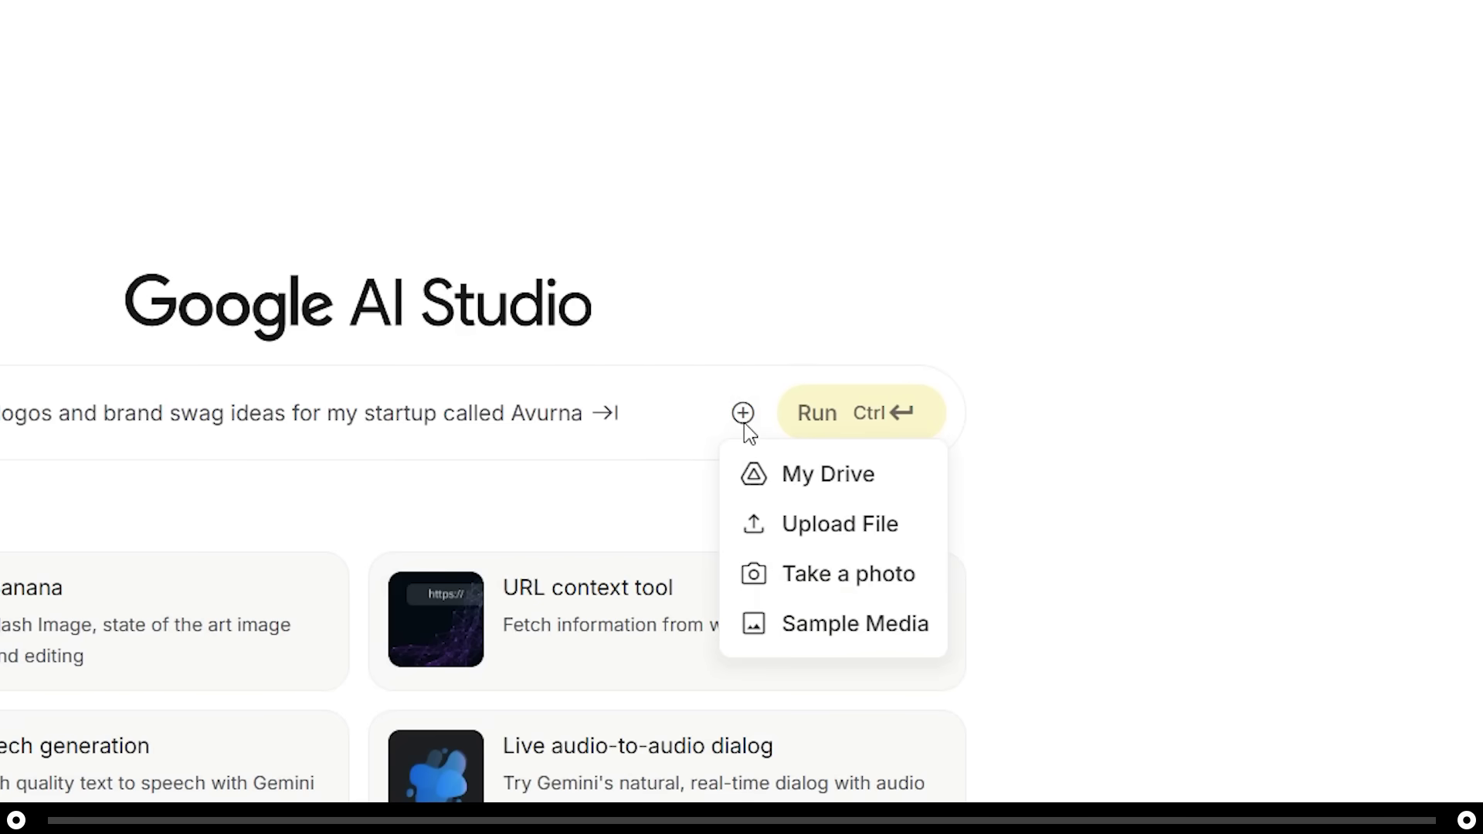
pyautogui.click(776, 541)
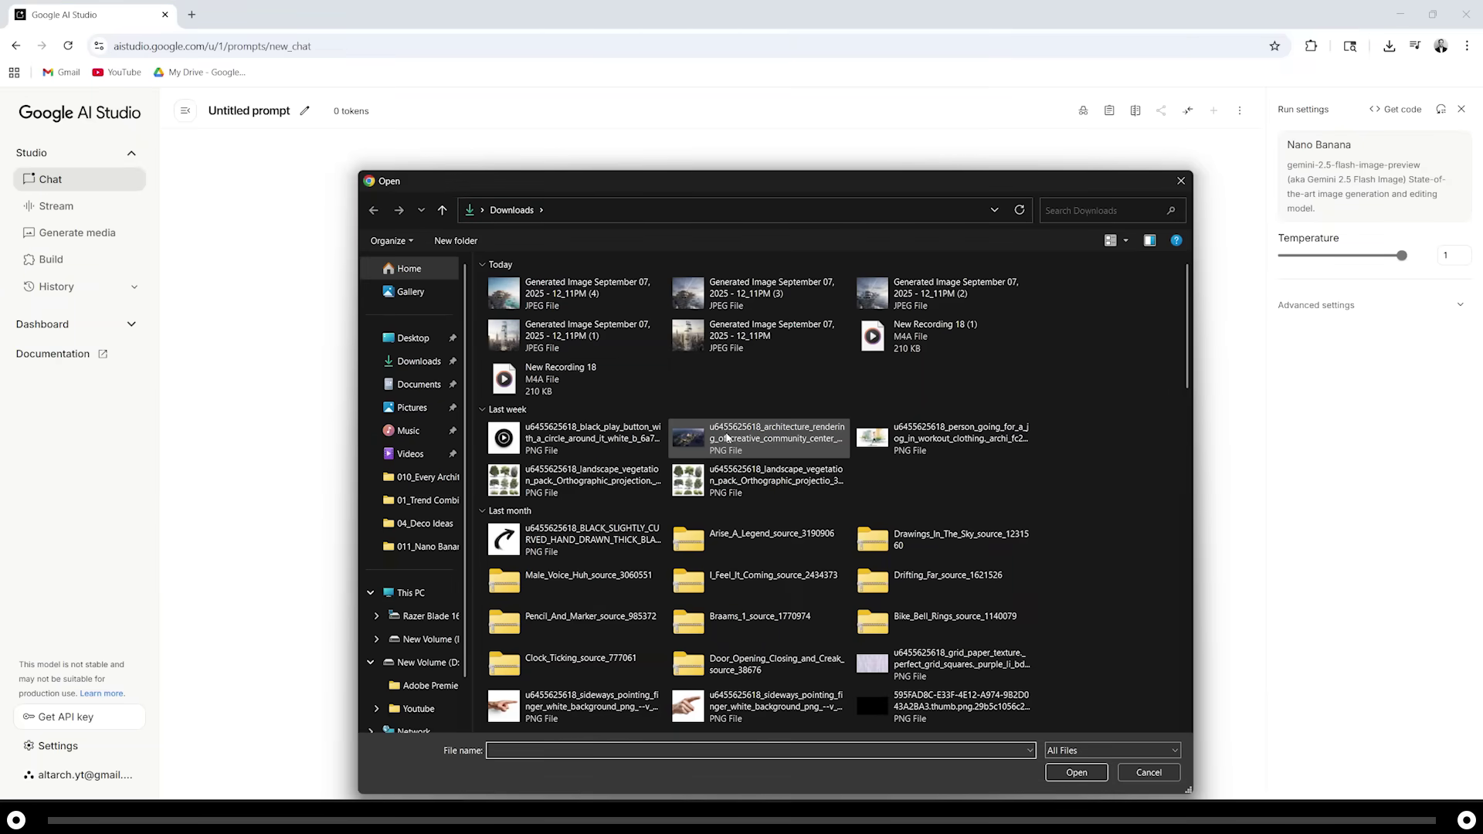
pyautogui.doubleClick(726, 438)
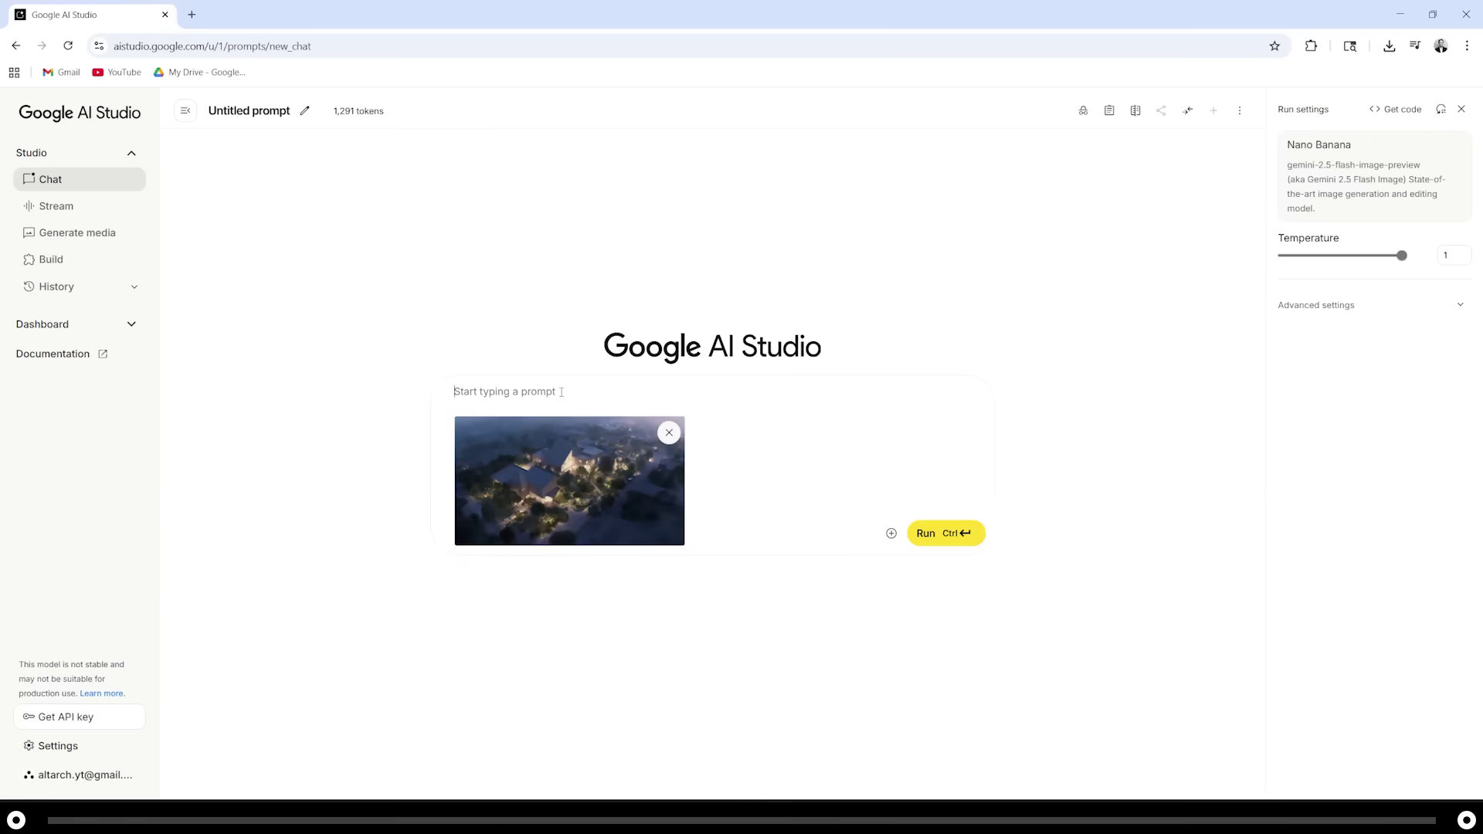
# Ask to change the time of day to noon: bright sunny day with no fog.
pyautogui.write('change the')
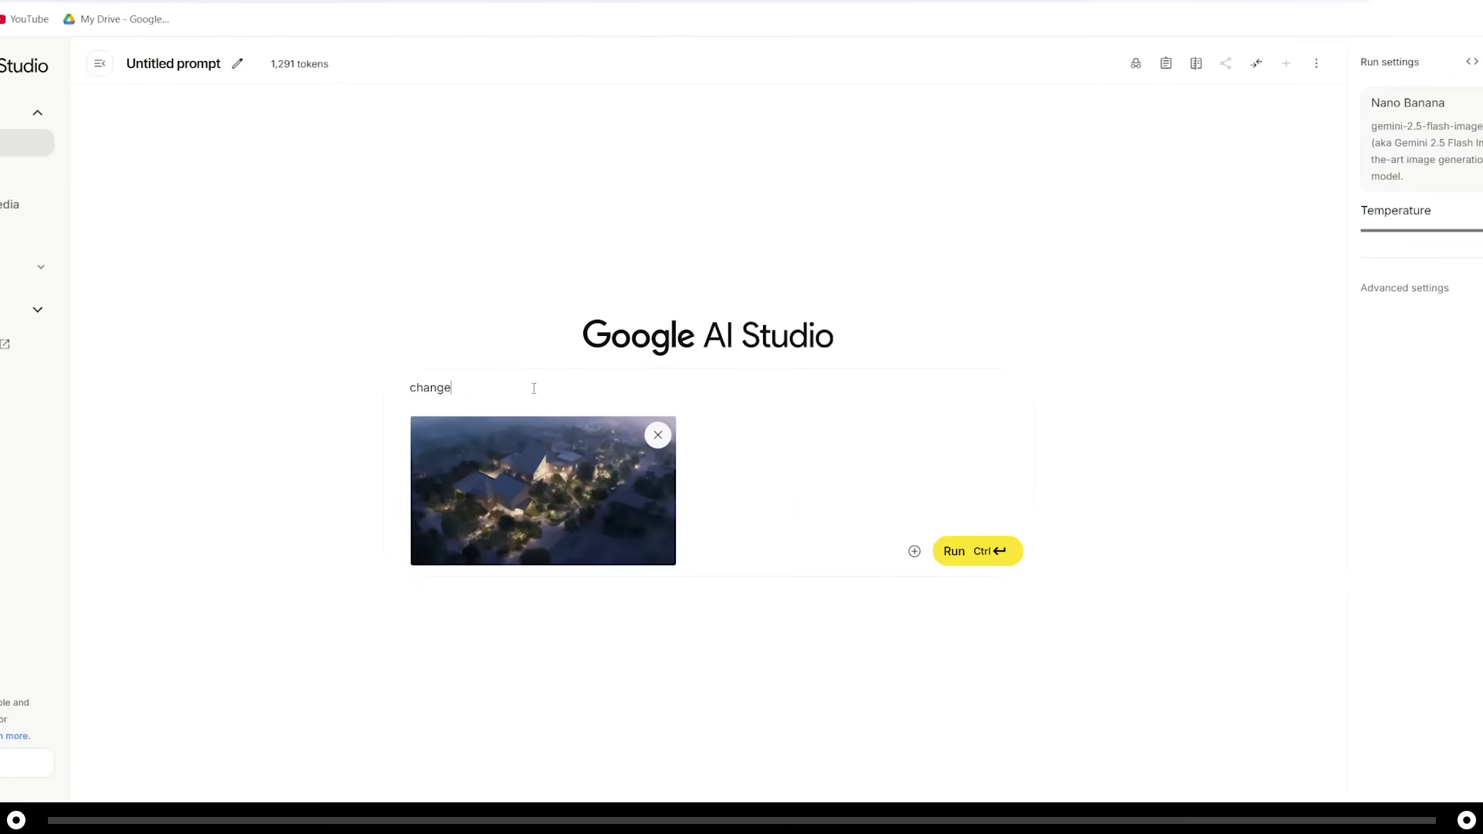
pyautogui.write(' time of the')
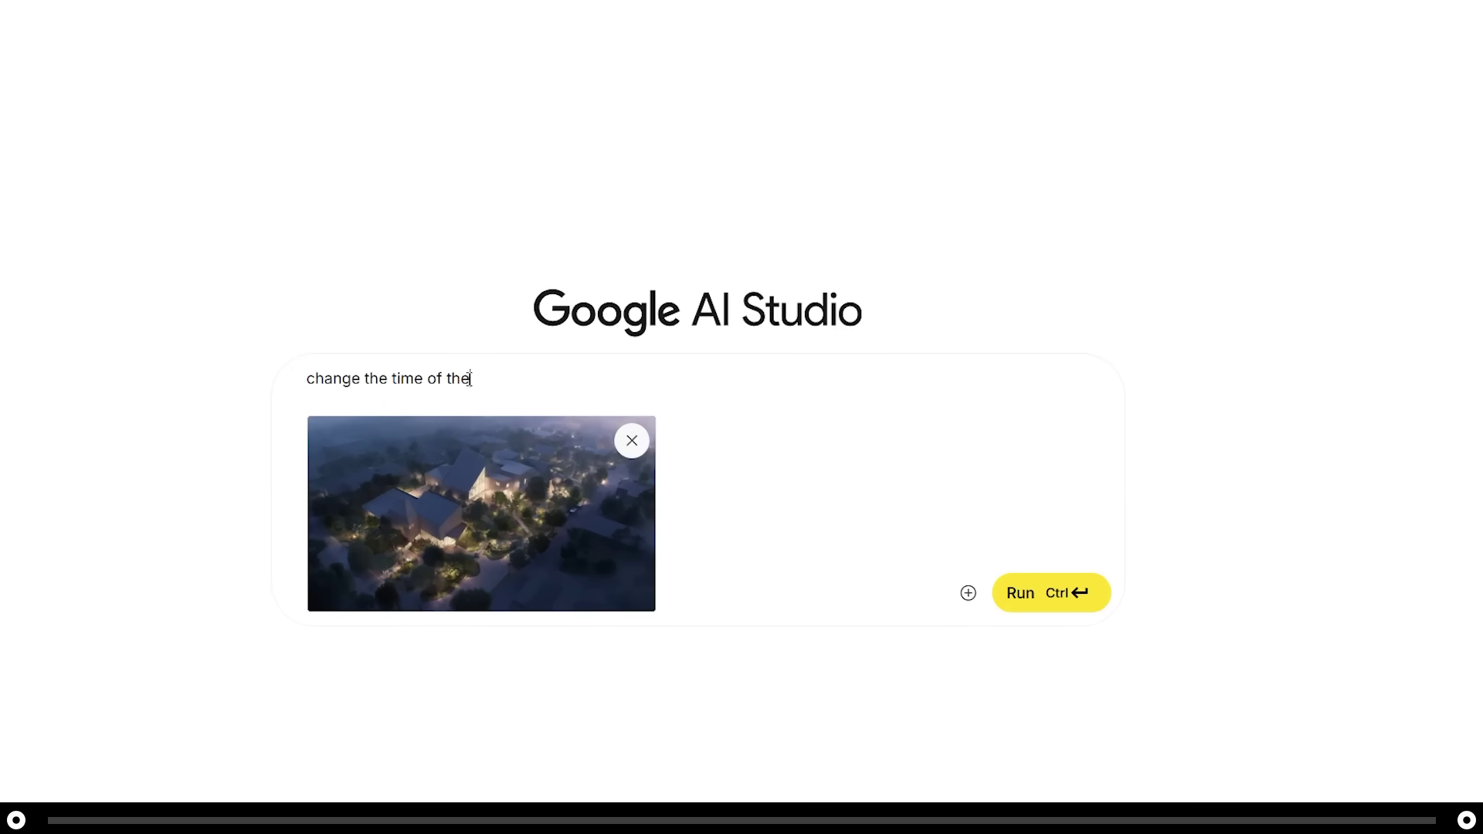
pyautogui.write(' day in the image to be ')
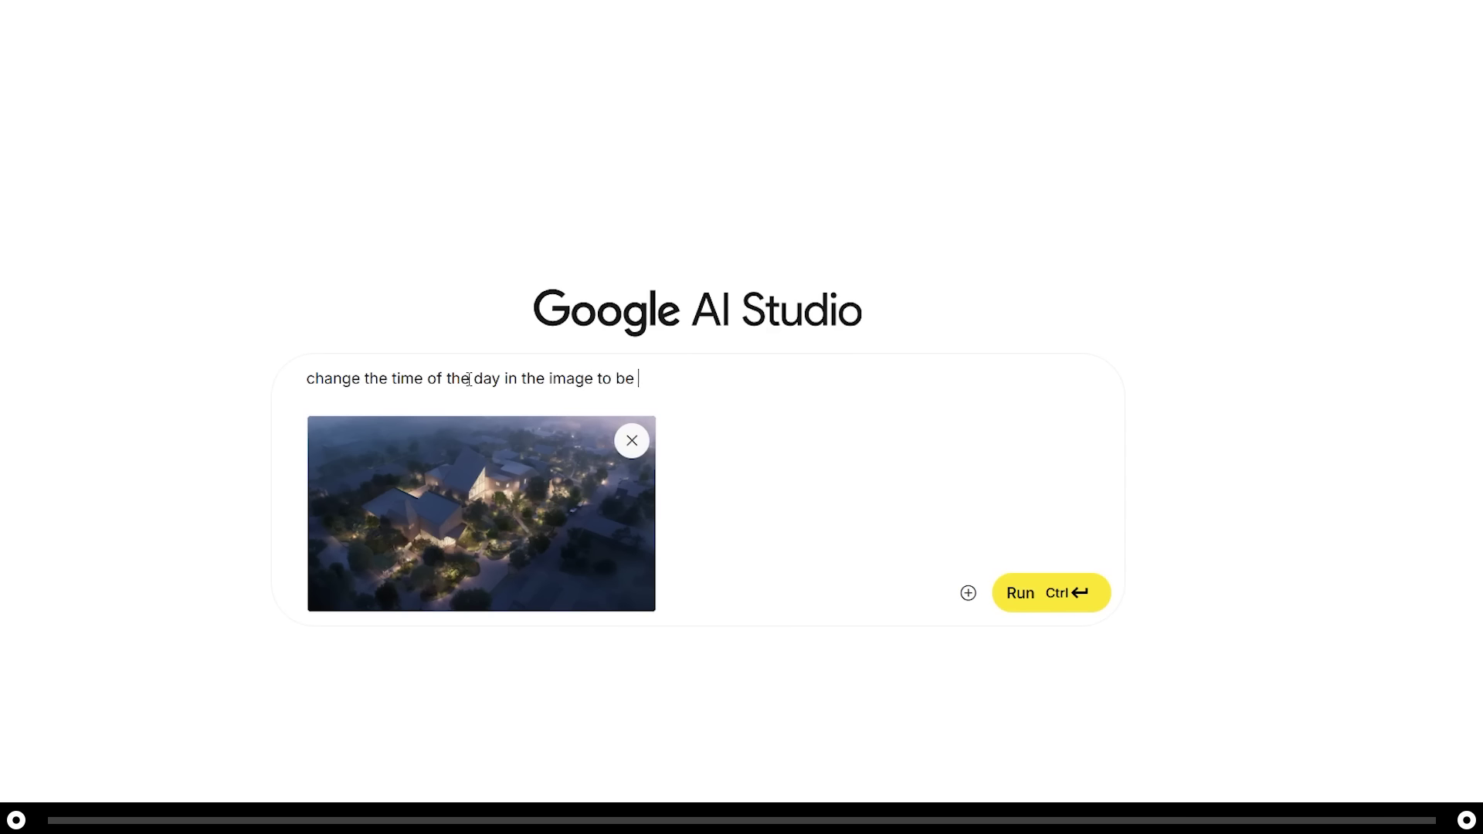
pyautogui.write('at noon. bright sunny day with no ')
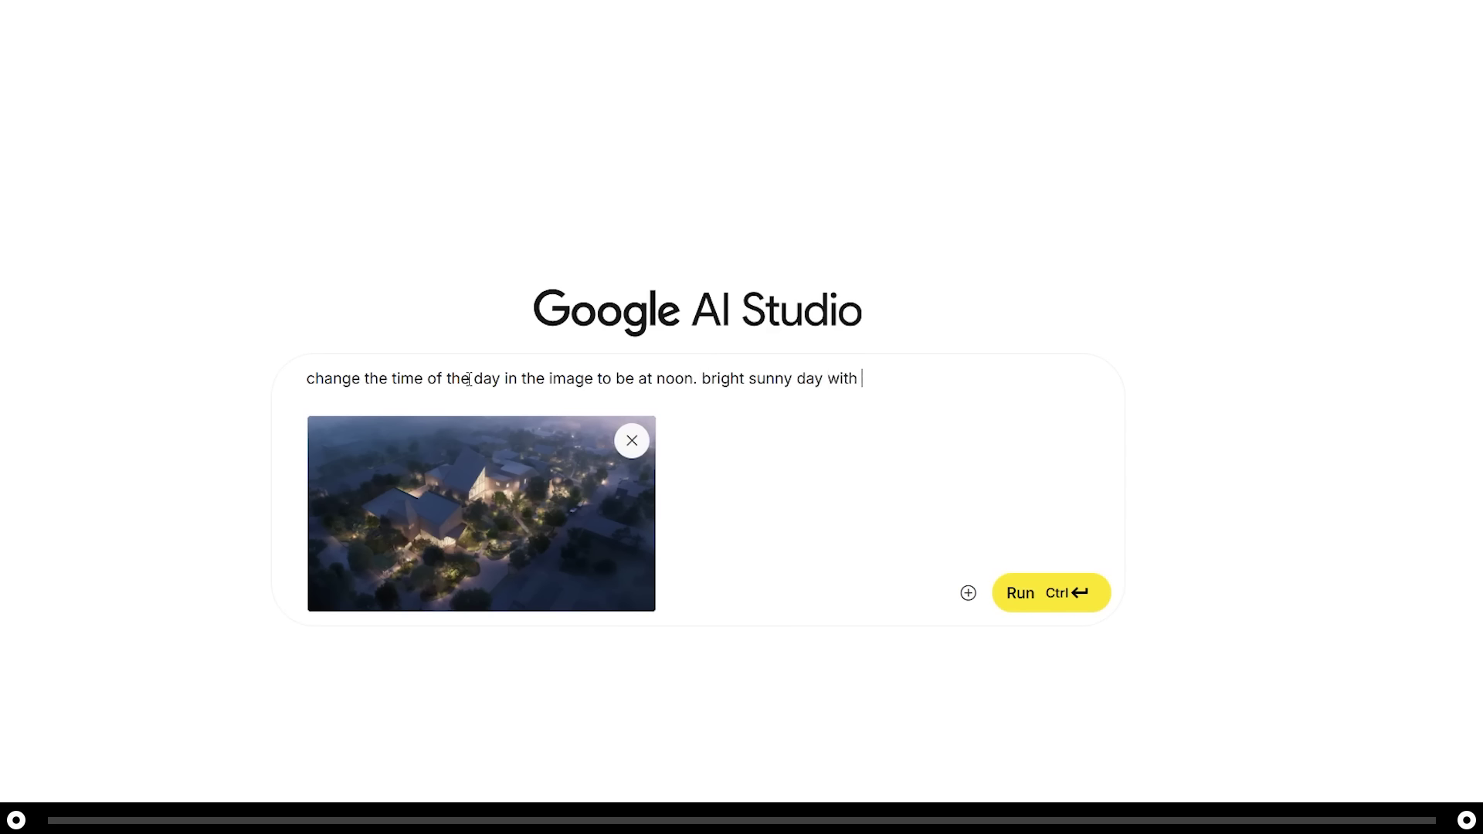
pyautogui.write('fog.')
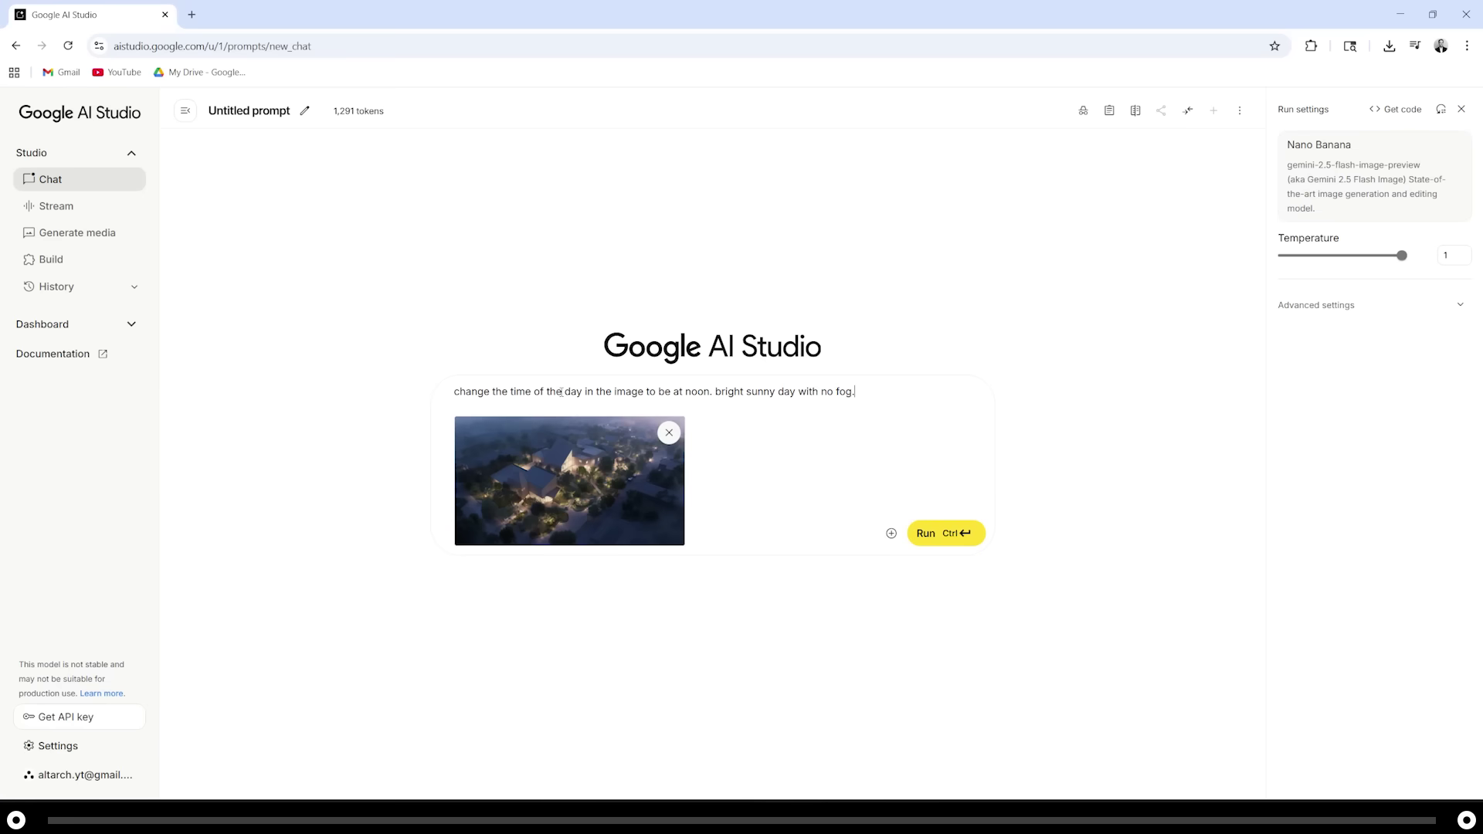
pyautogui.hotkey('ctrl', 'Return')
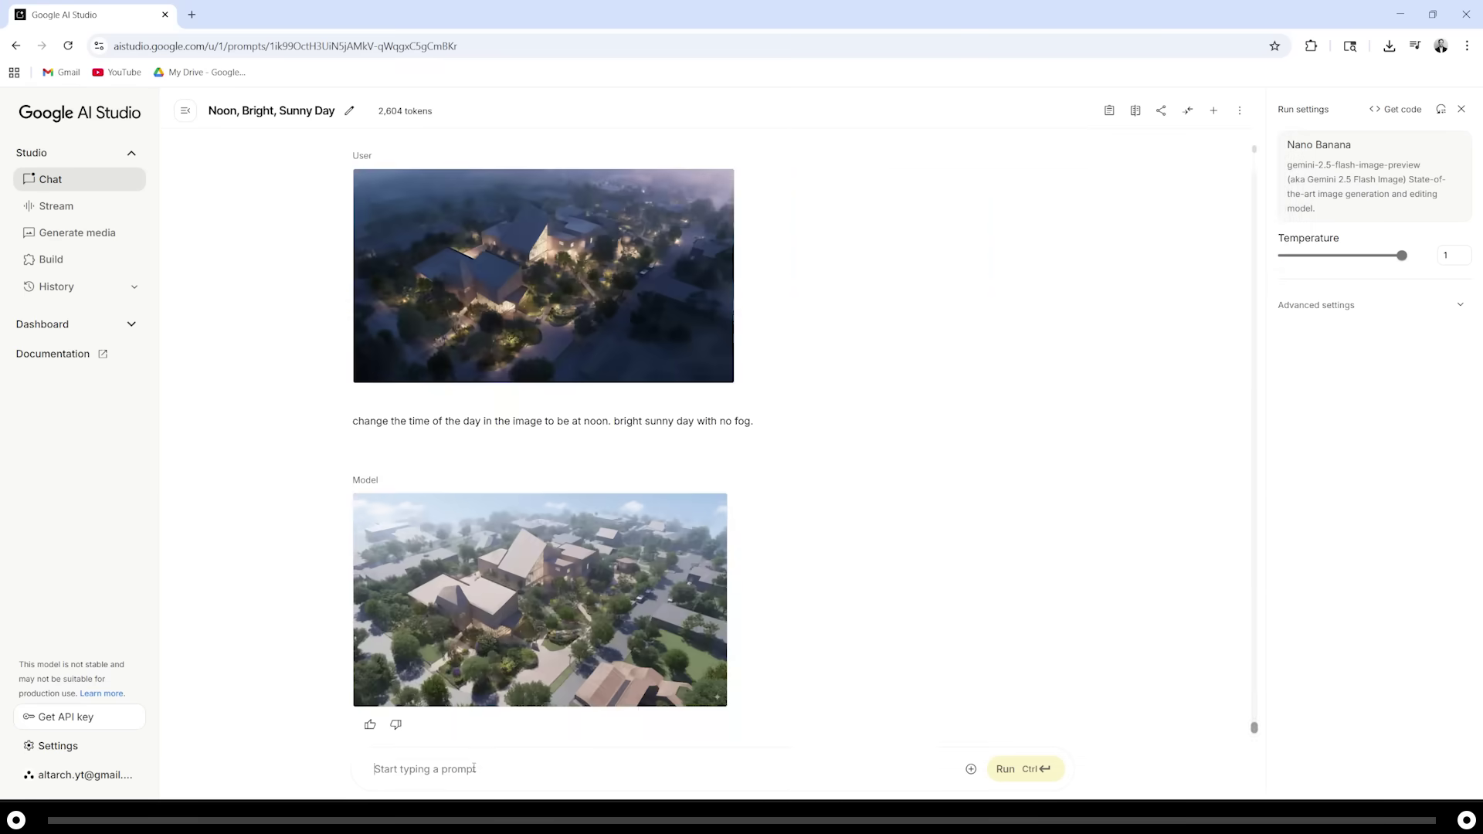
# Request lots of people, a community center opening party, and colorful balloons.
pyautogui.write('ad')
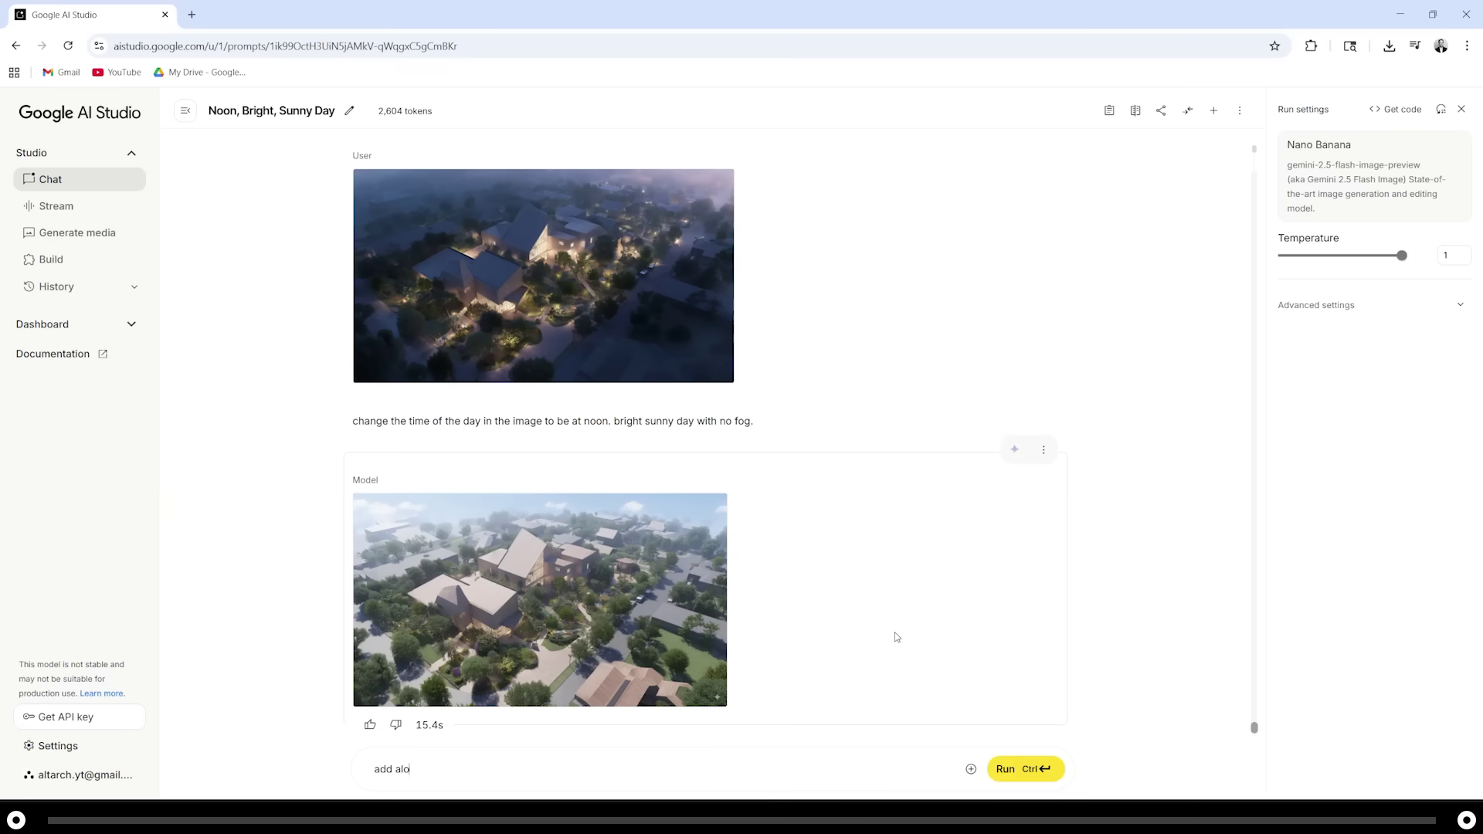
pyautogui.write('d a lot of people. make it the grand')
pyautogui.write('opening party fo')
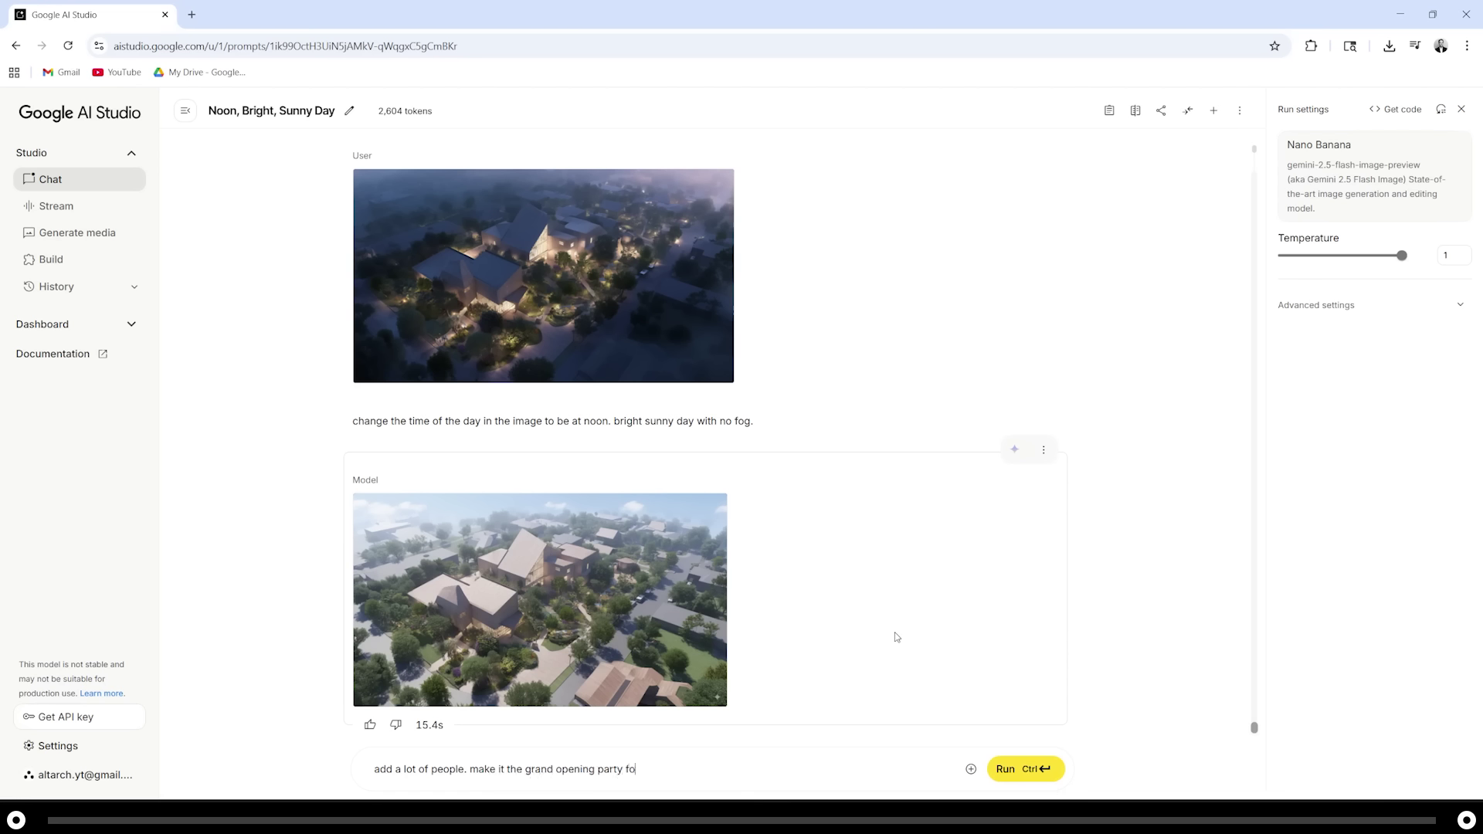
pyautogui.write('r the community center in the middle of the im')
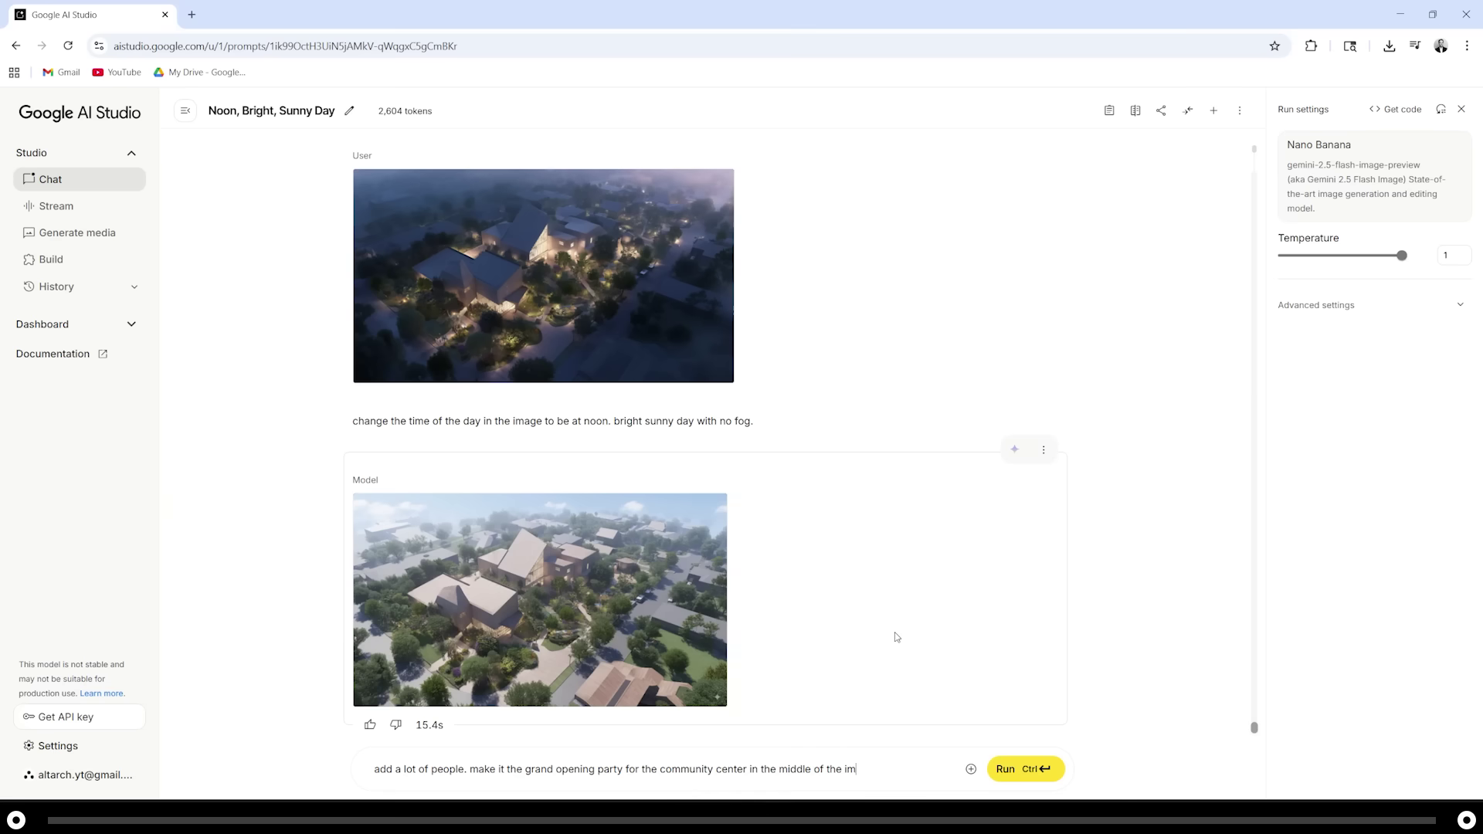
pyautogui.write('age. there are colorful balloons in the sky.')
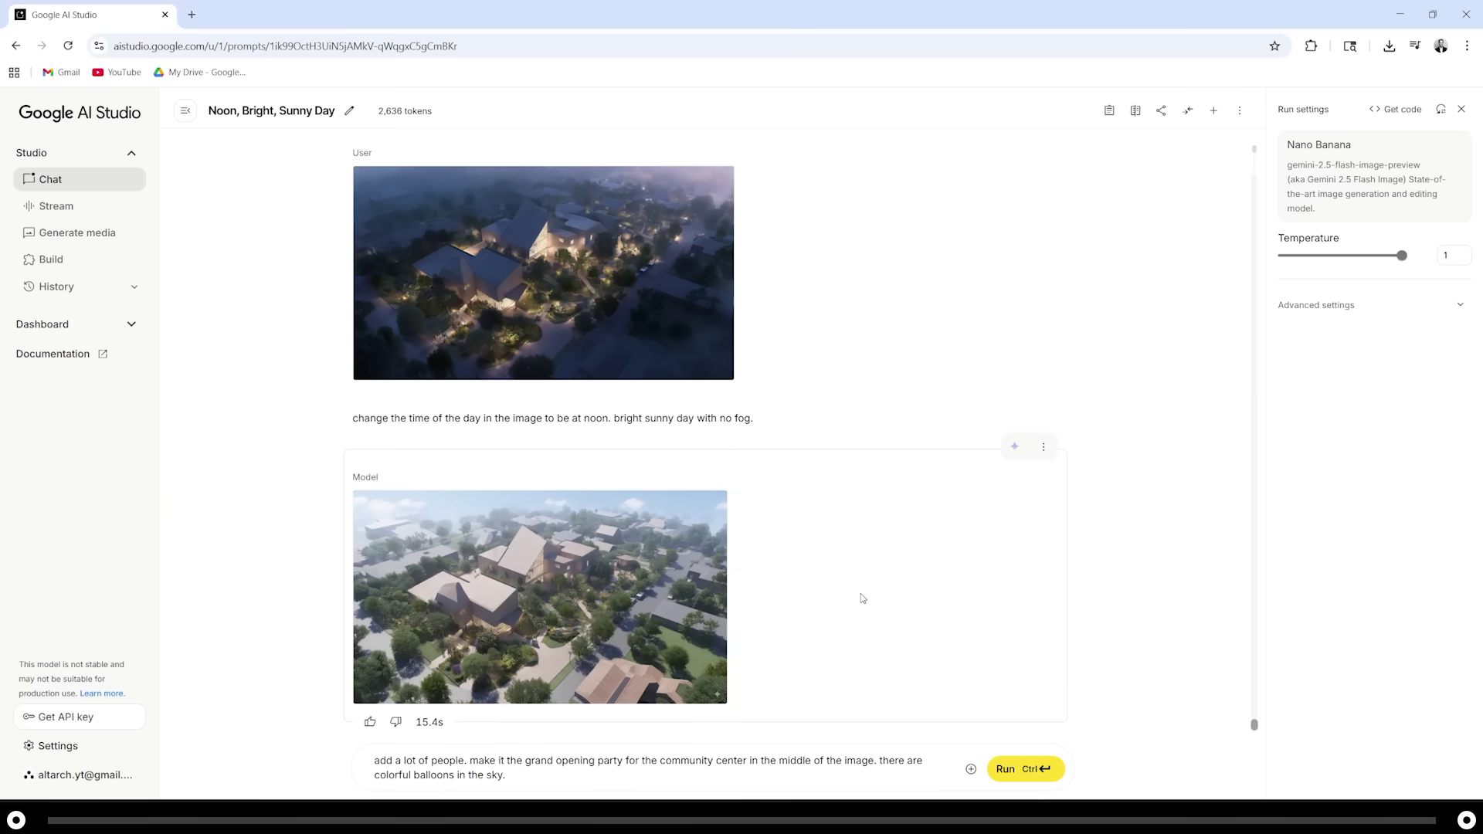
pyautogui.hotkey('ctrl', 'Return')
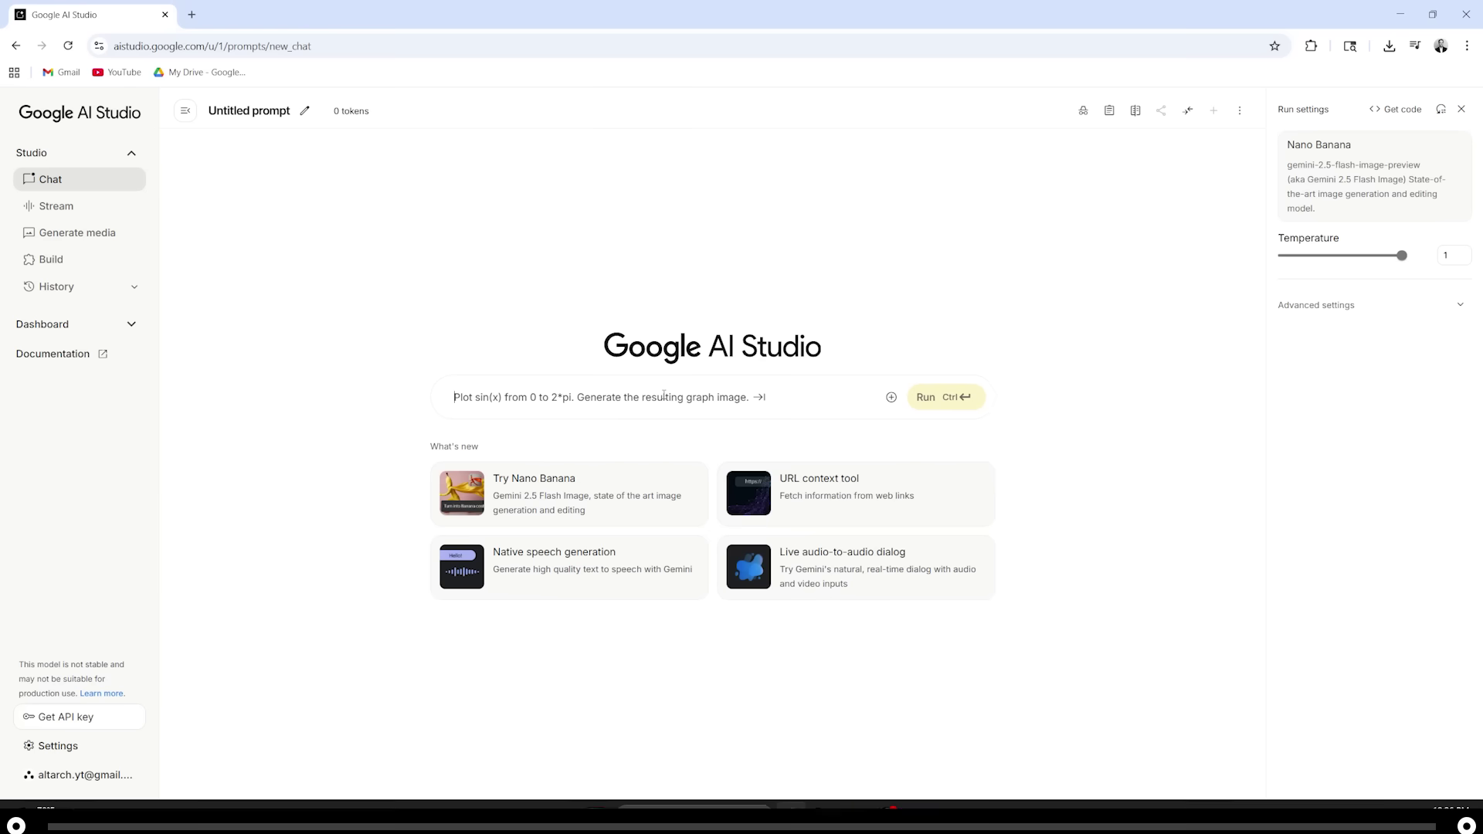
# Start typing 'domed earth home in the desert' with circular windows and two storeys.
pyautogui.write('domed ear')
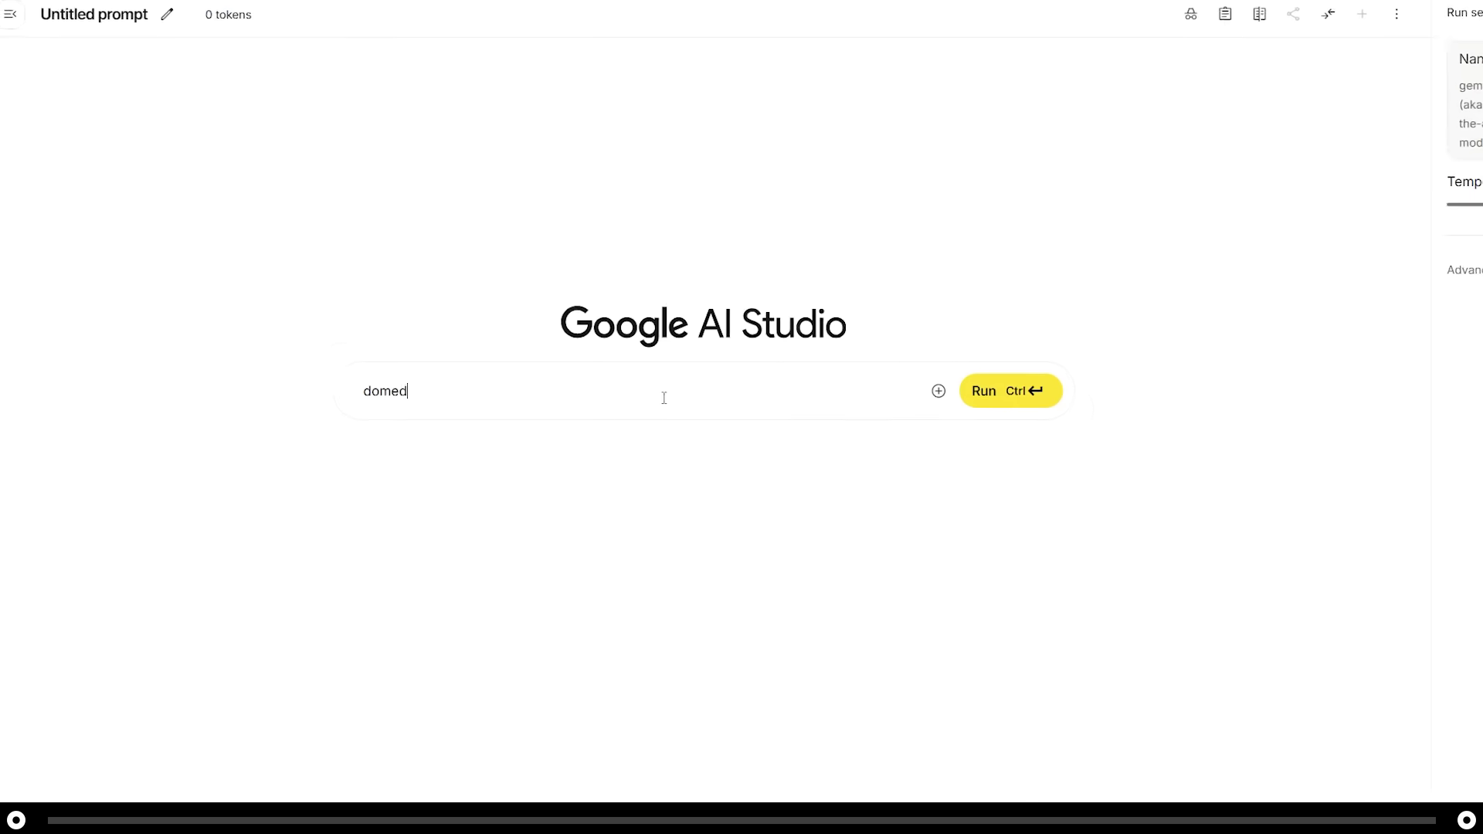
pyautogui.write('th home in the dese')
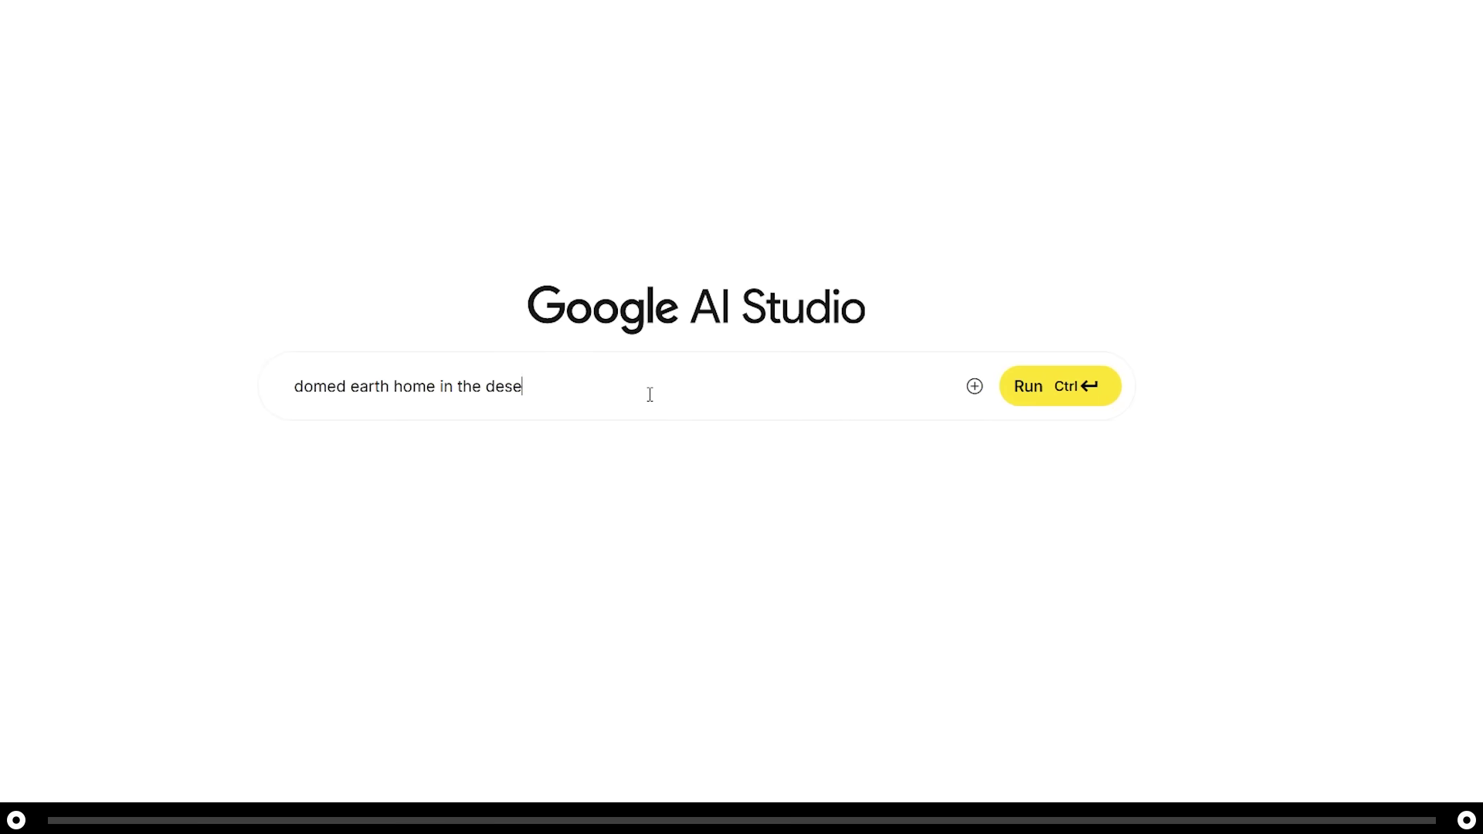
pyautogui.write('rt. there are circular windows and the home has ')
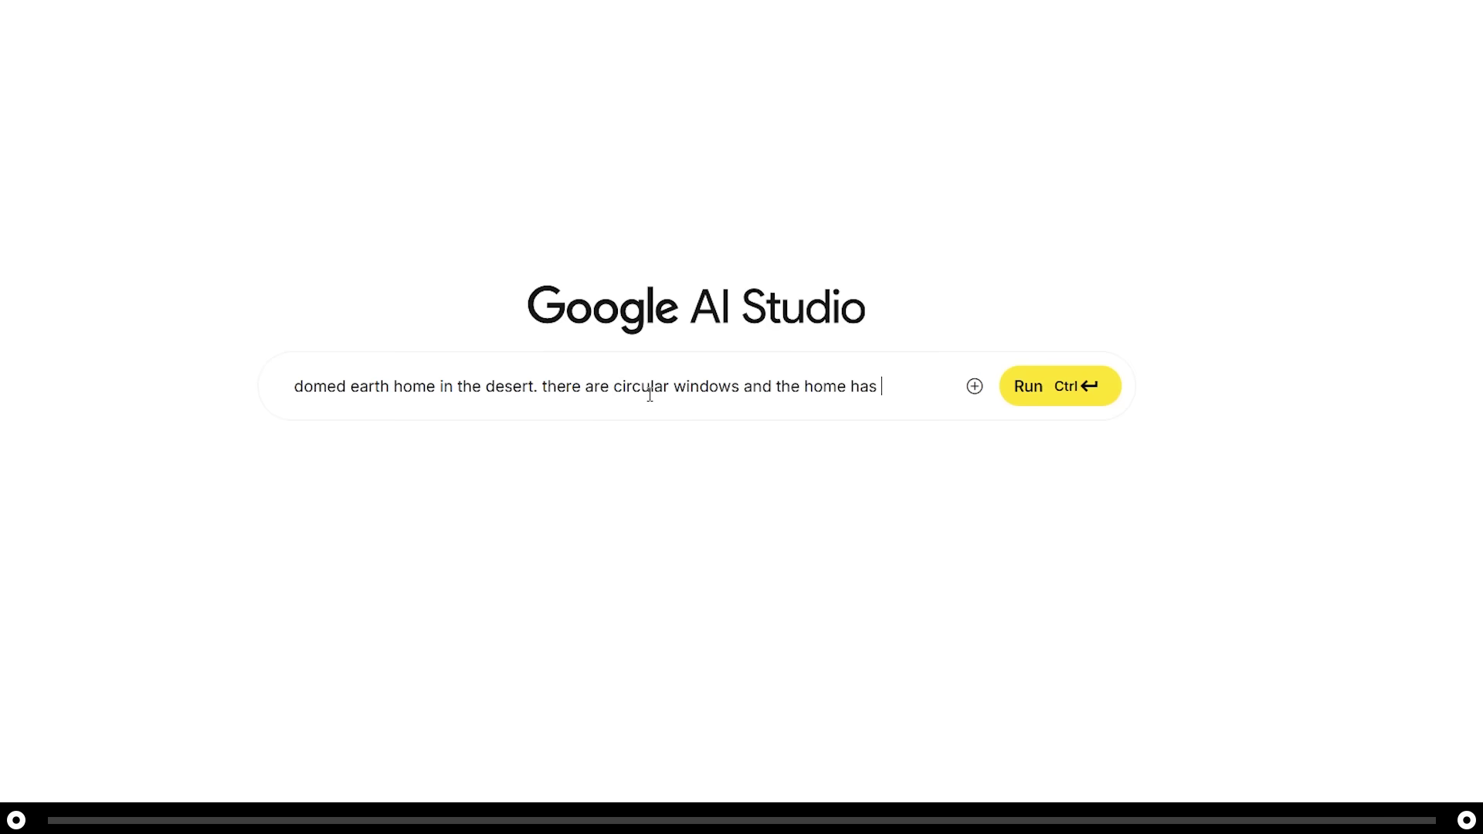
pyautogui.write('two stories in some ')
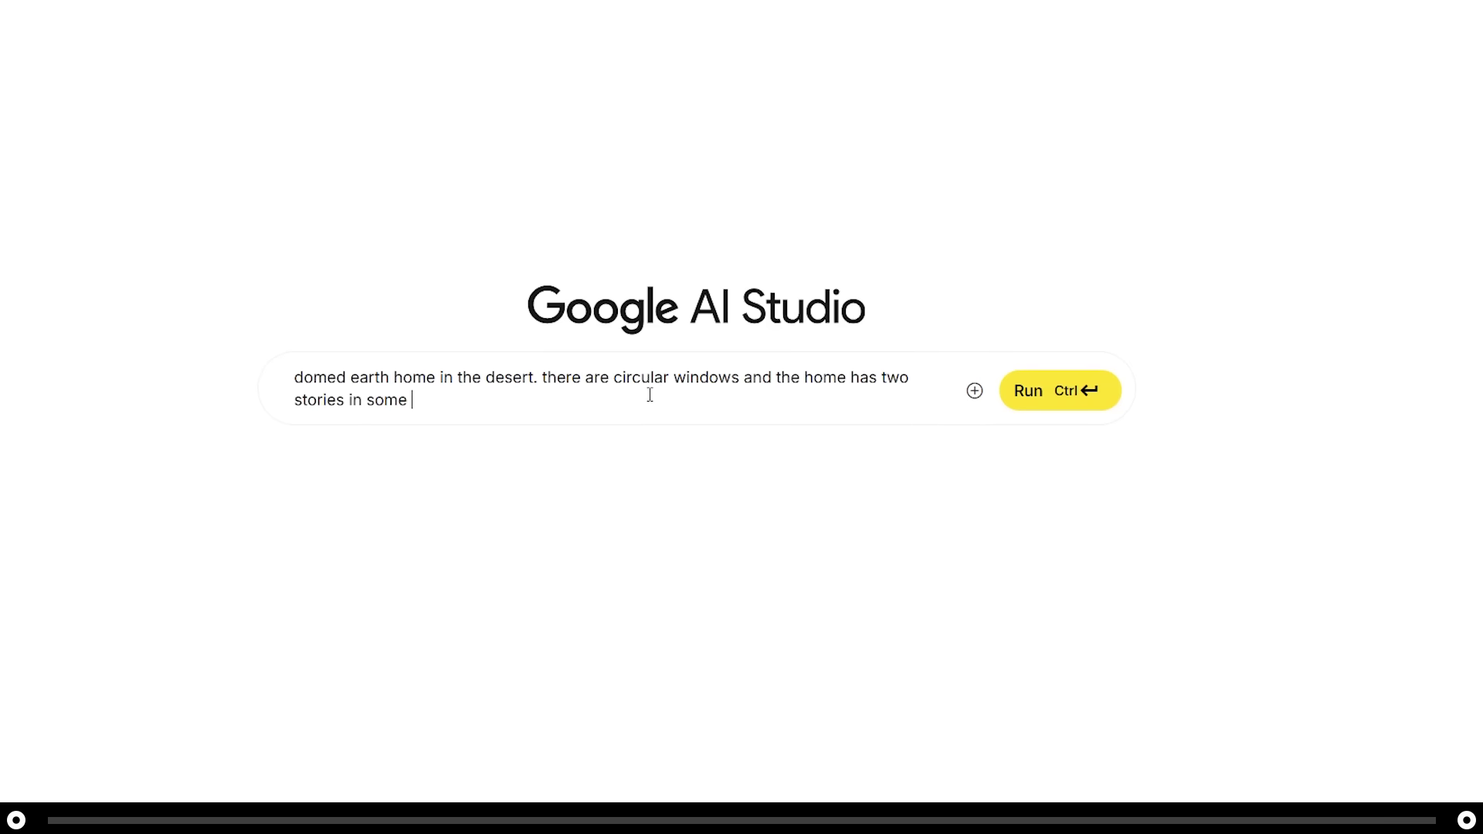
pyautogui.write('rooms. aerial drone ')
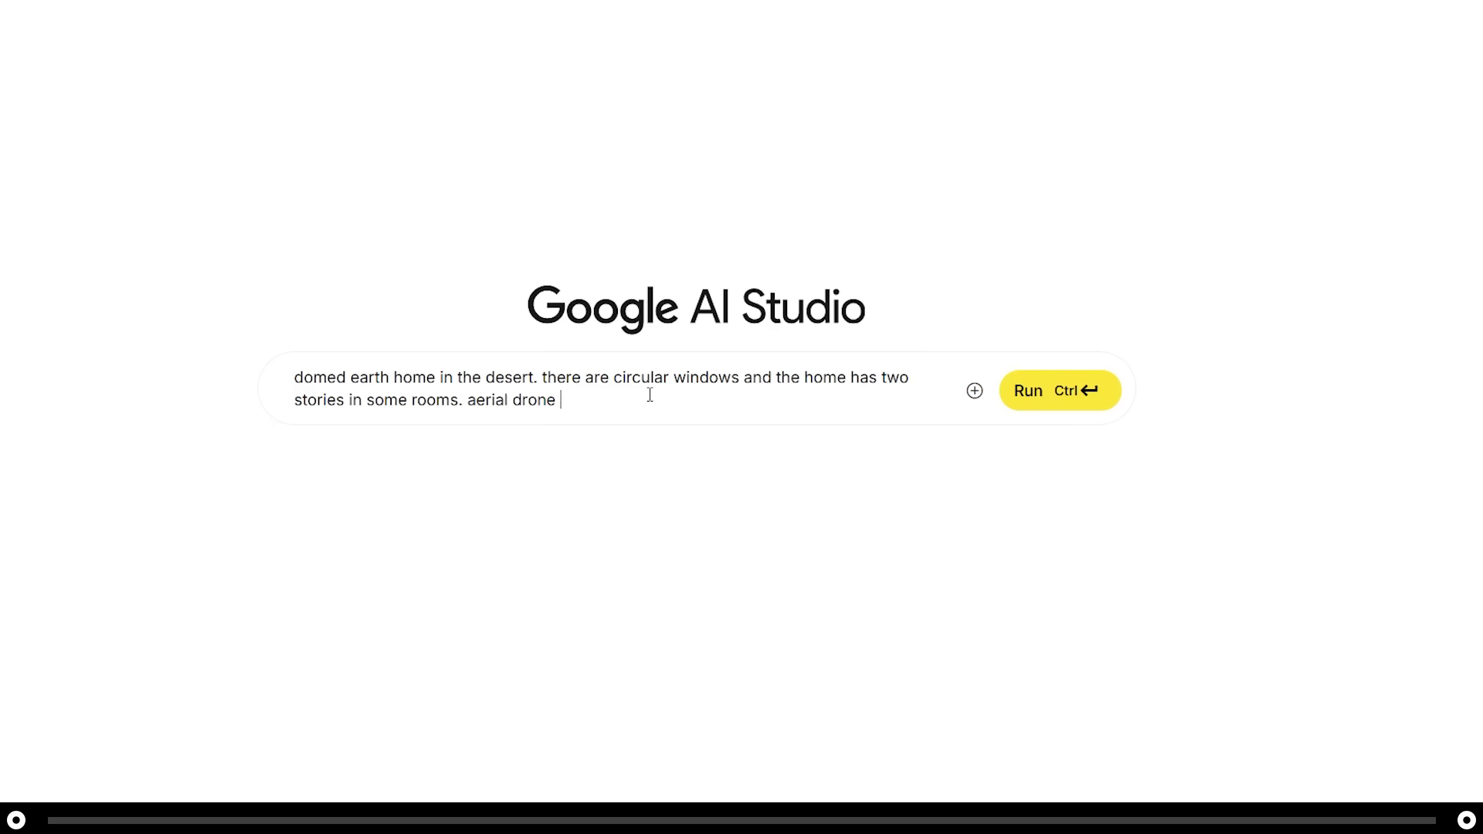
pyautogui.write('shot. high quality architecture renderi')
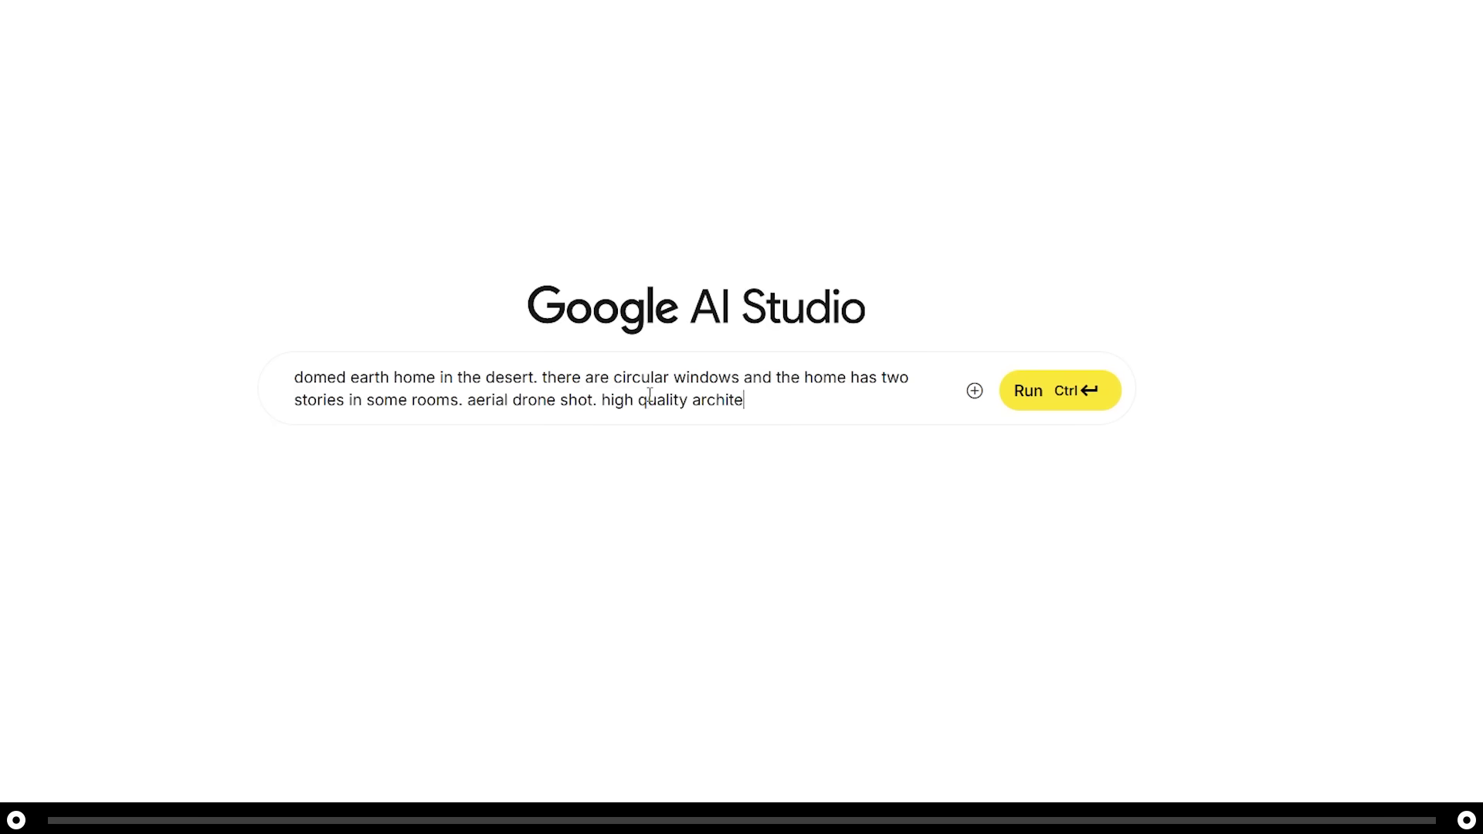
pyautogui.write('ng')
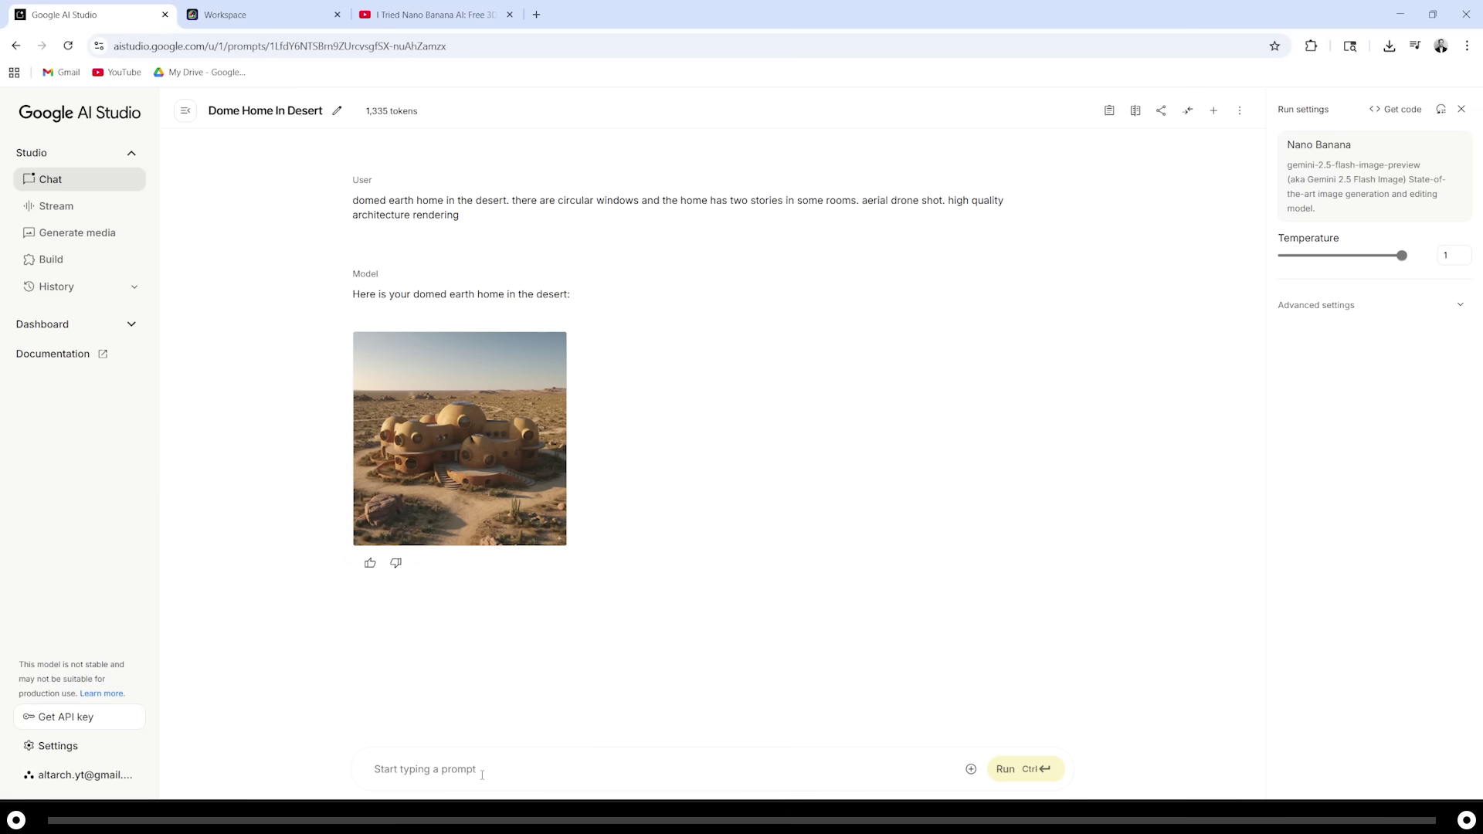
# Have the dome home's landscaping removed, then search the web for 'meshy ai'.
pyautogui.write('I want you to rem')
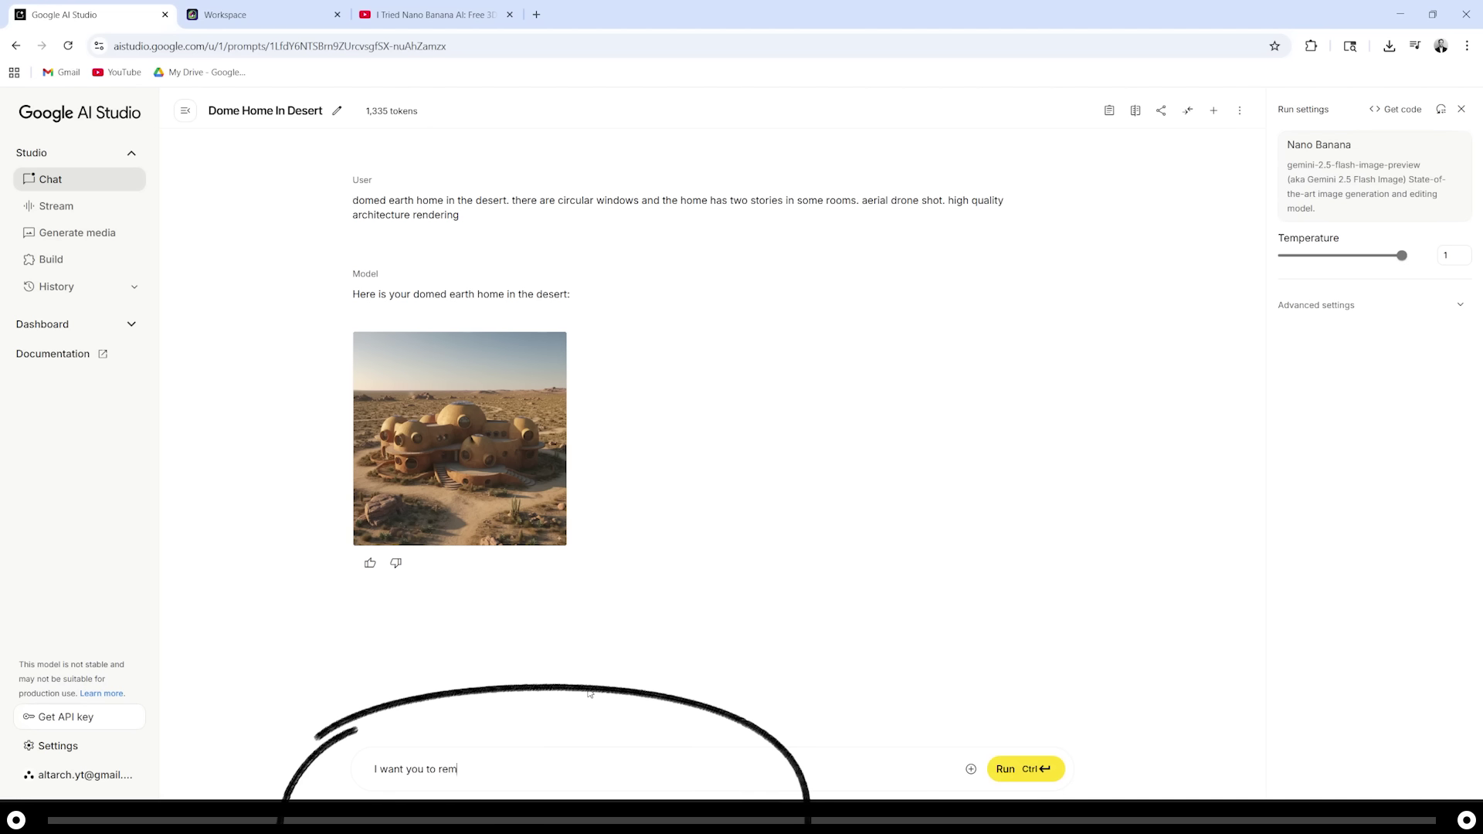
pyautogui.write('ove the entirety of the landscapin')
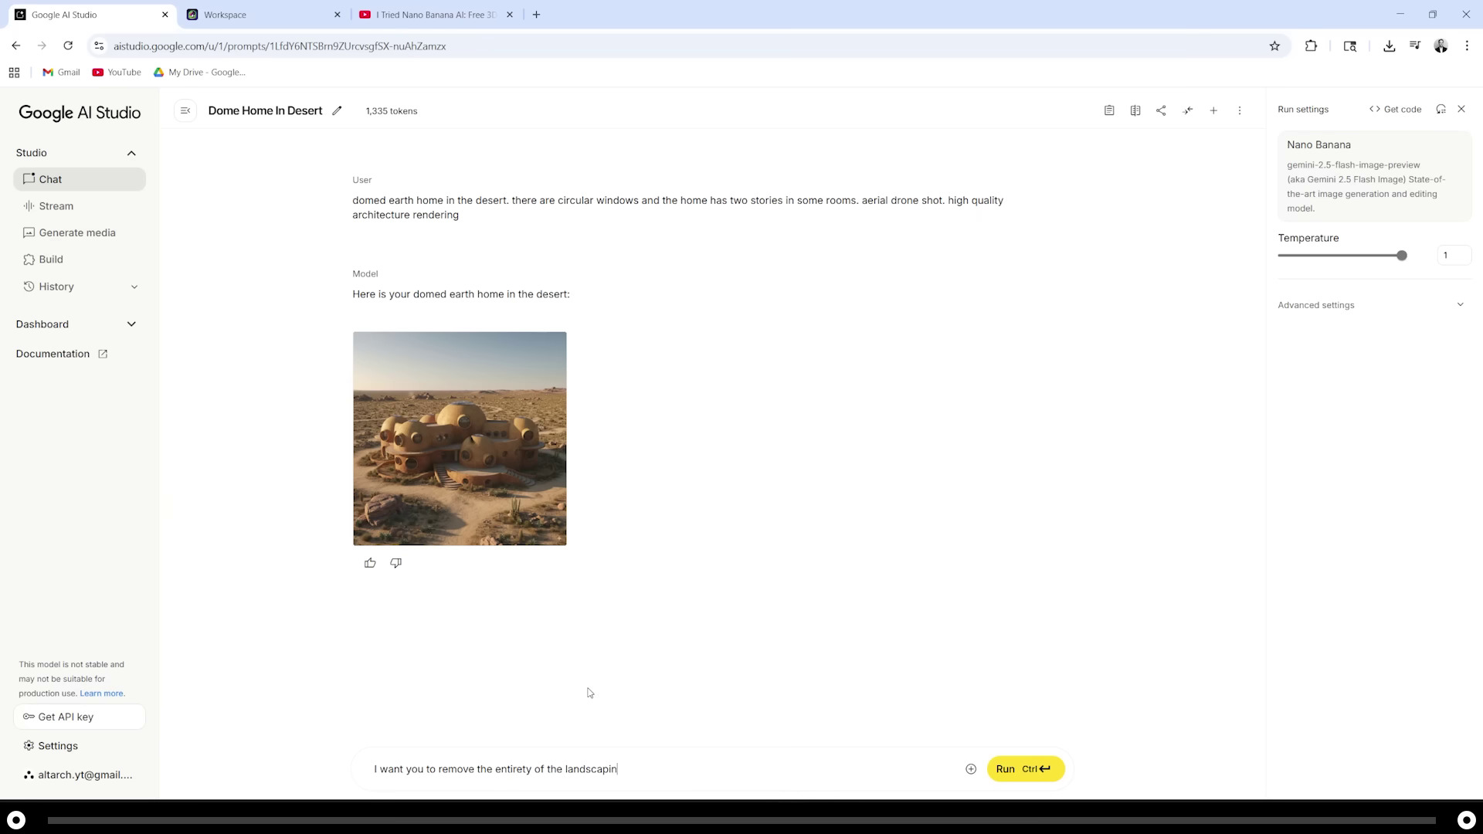
pyautogui.write('g so that the building is a just a simple 3D model with no background')
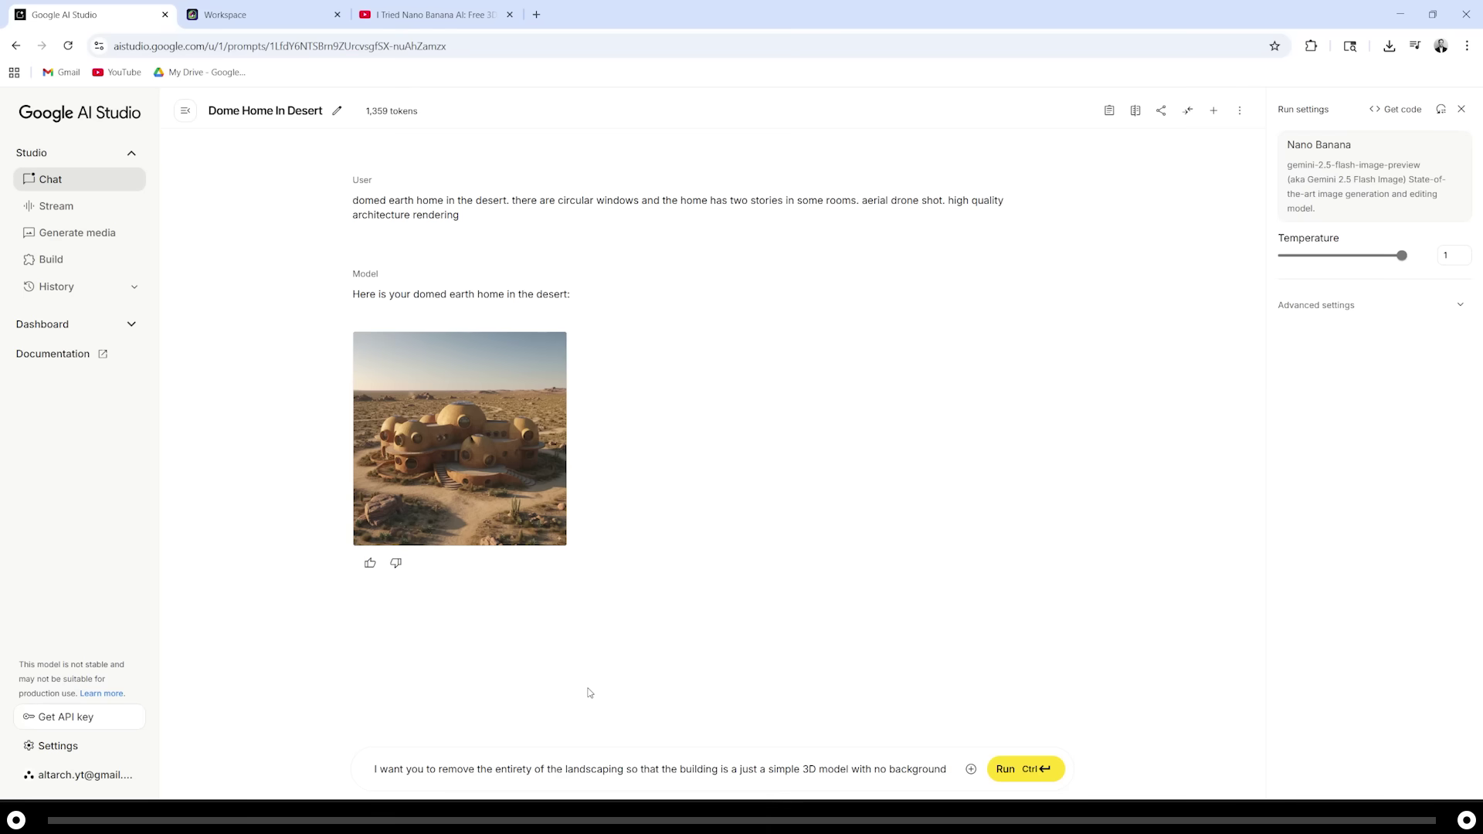
pyautogui.hotkey('ctrl', 'Return')
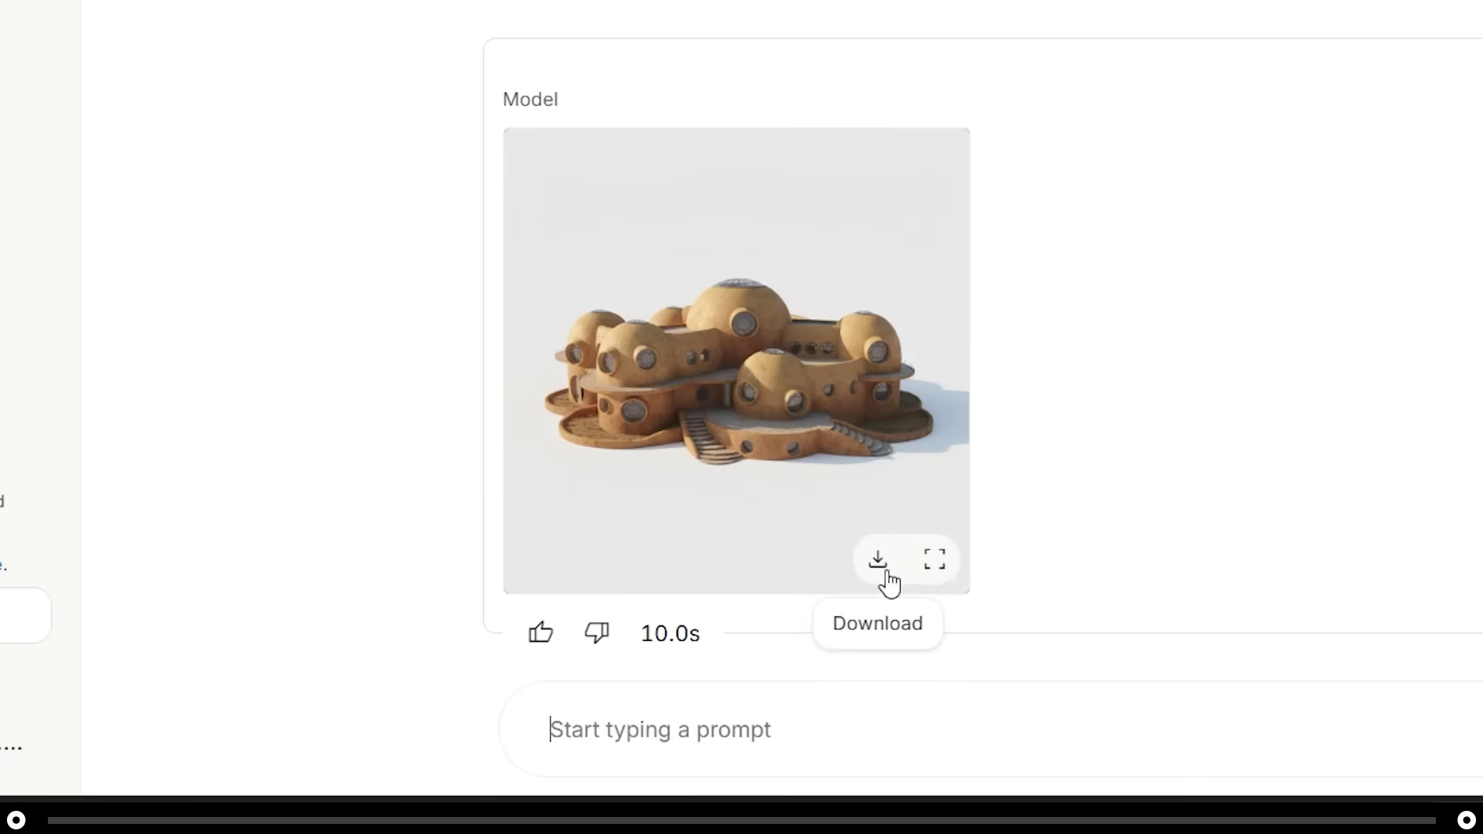
pyautogui.hotkey('ctrl', 't')
pyautogui.click(556, 295)
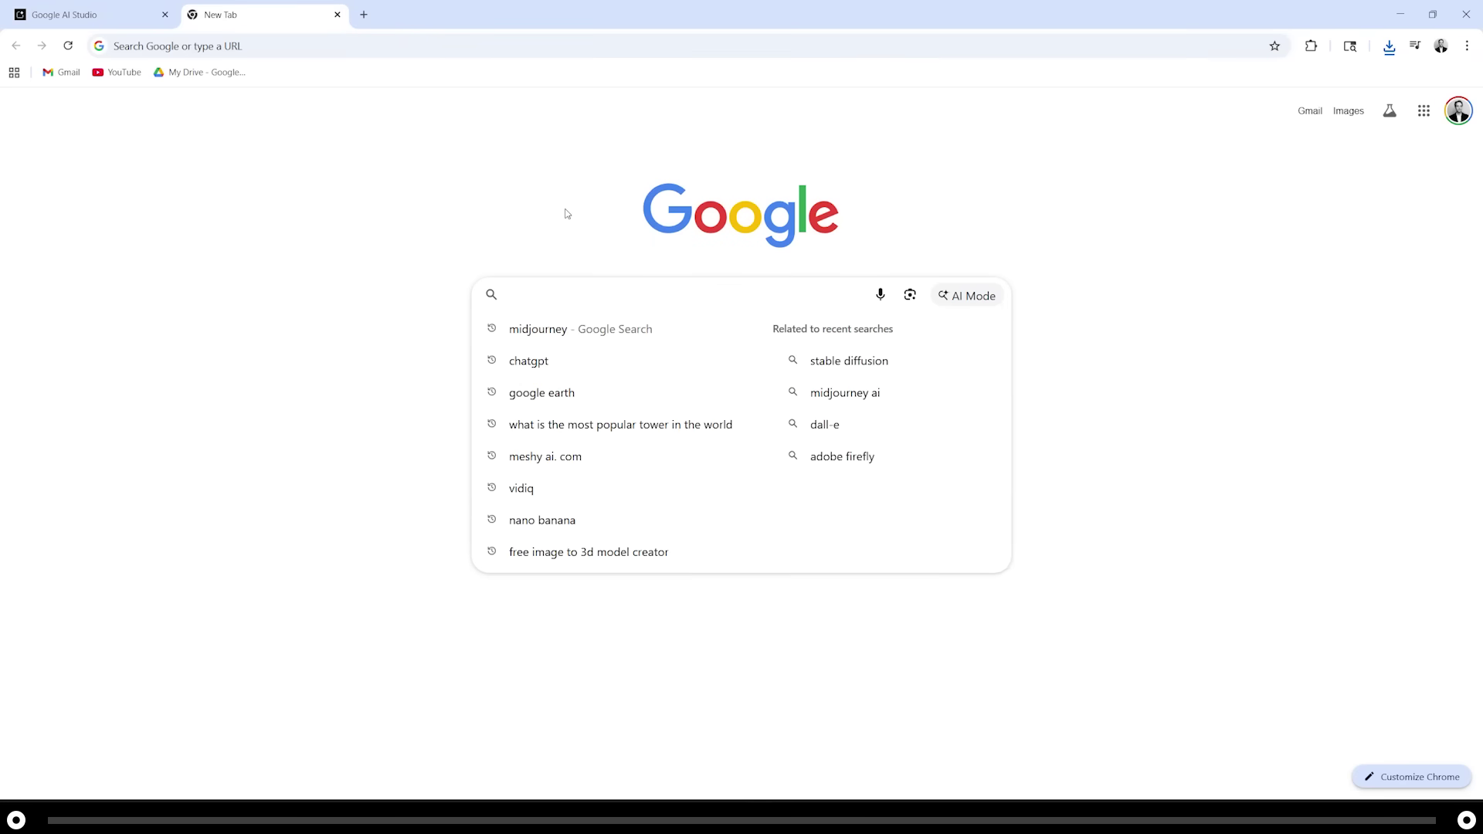
pyautogui.write('meshy ai. com')
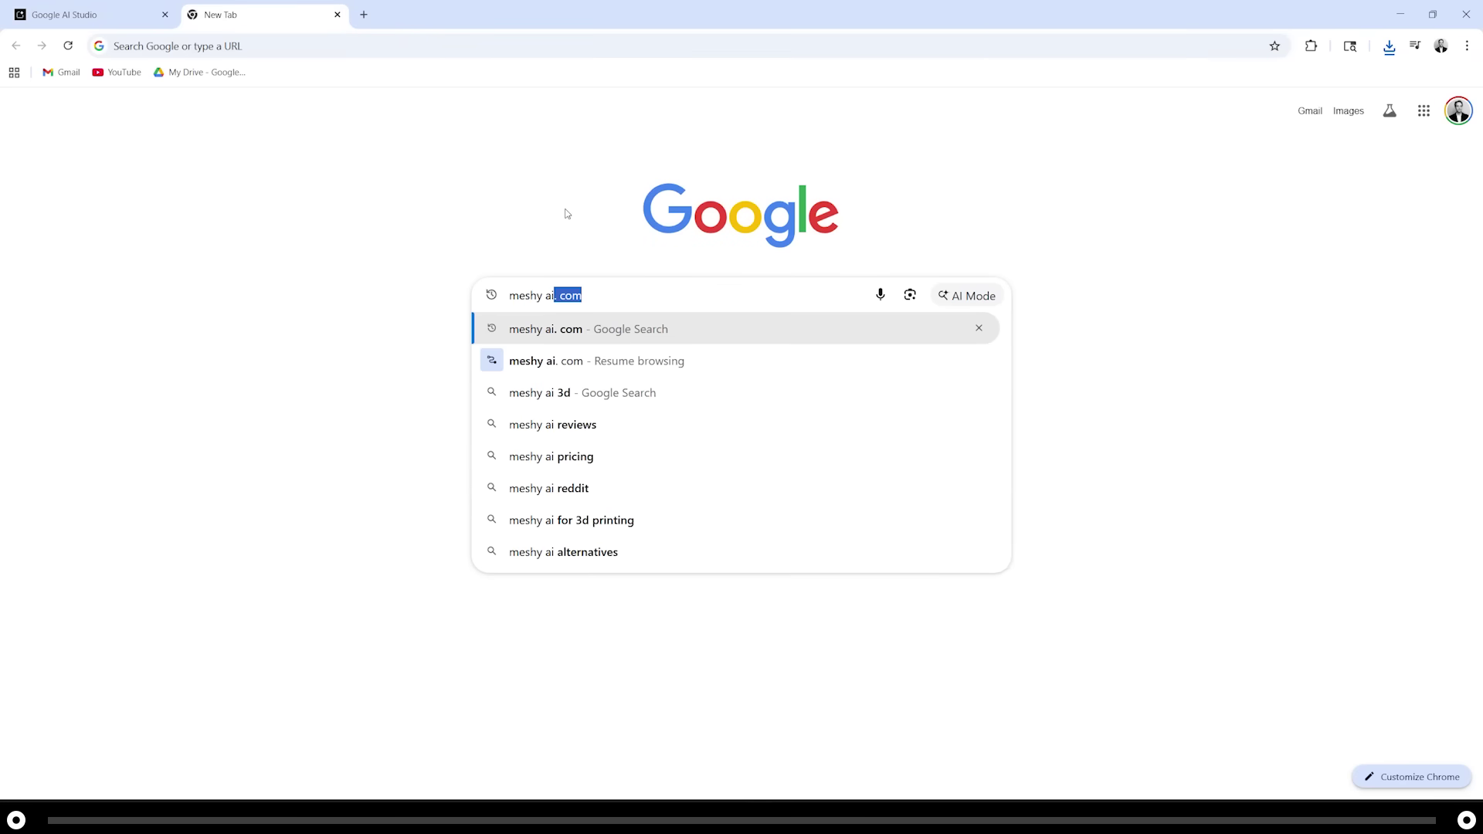
pyautogui.press('Return')
# Go to the official Meshy site and open Image to 3D in multi-image mode.
pyautogui.click(251, 270)
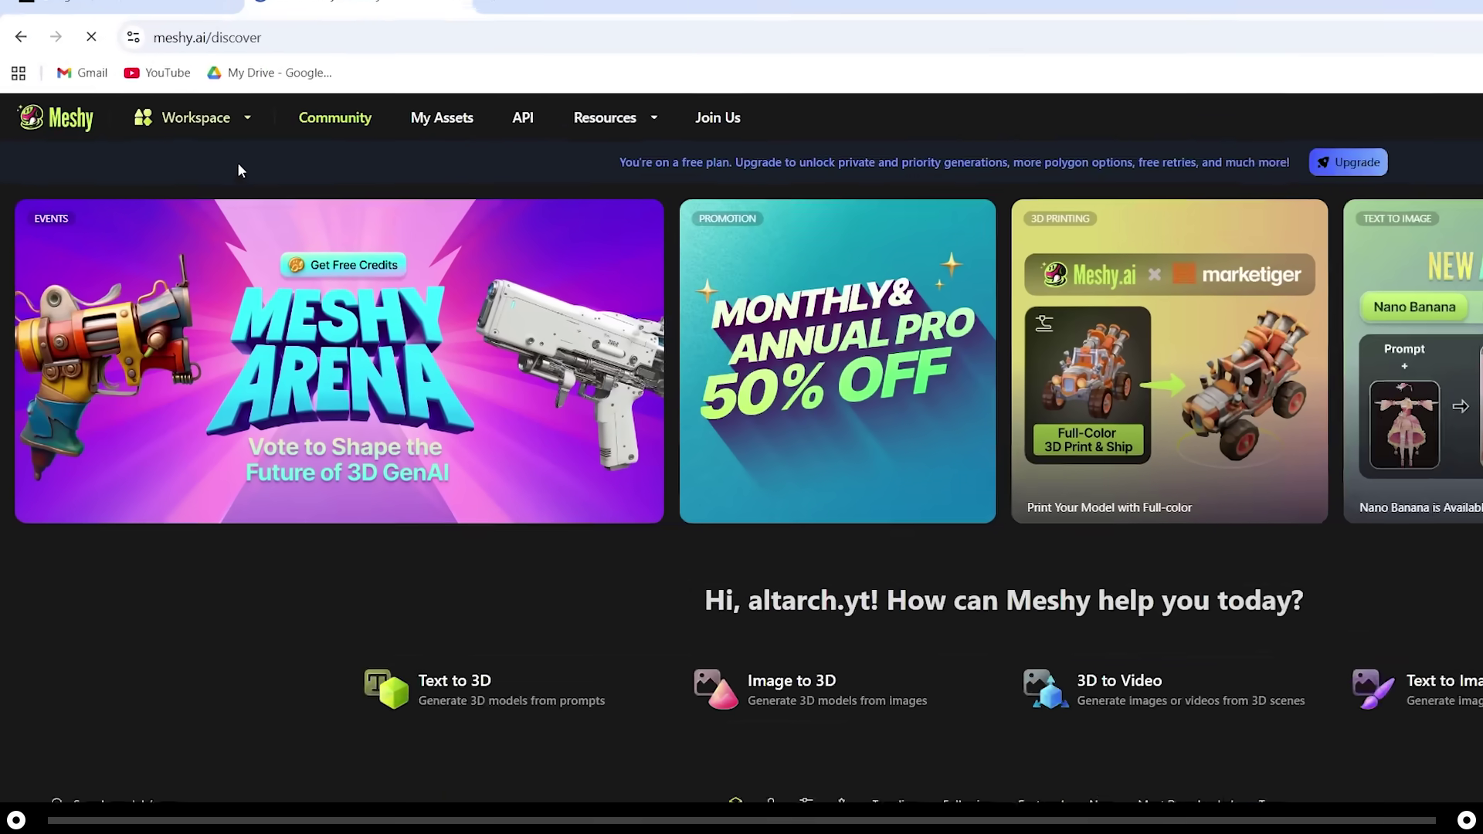
pyautogui.click(169, 111)
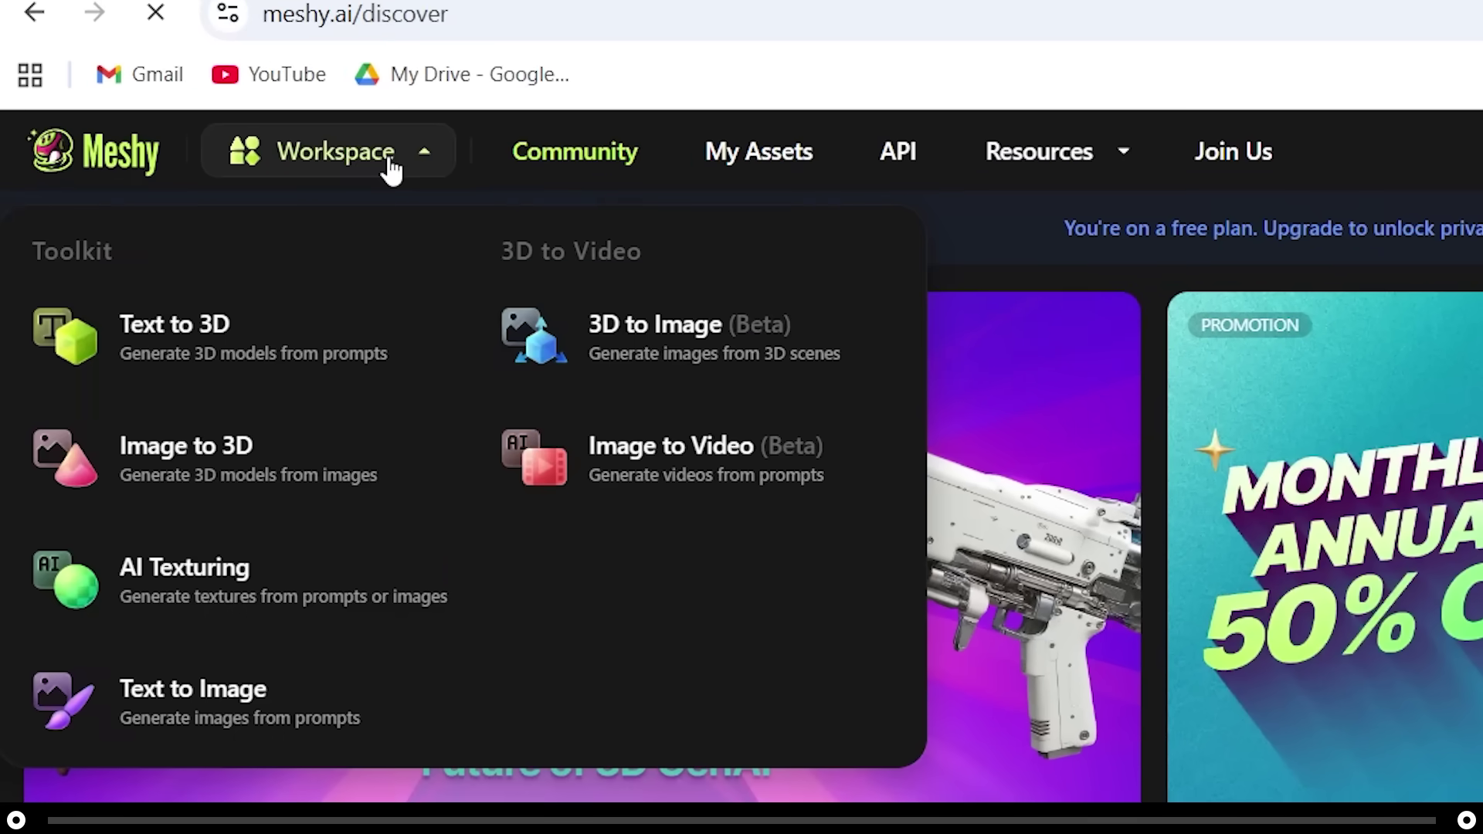
pyautogui.click(257, 478)
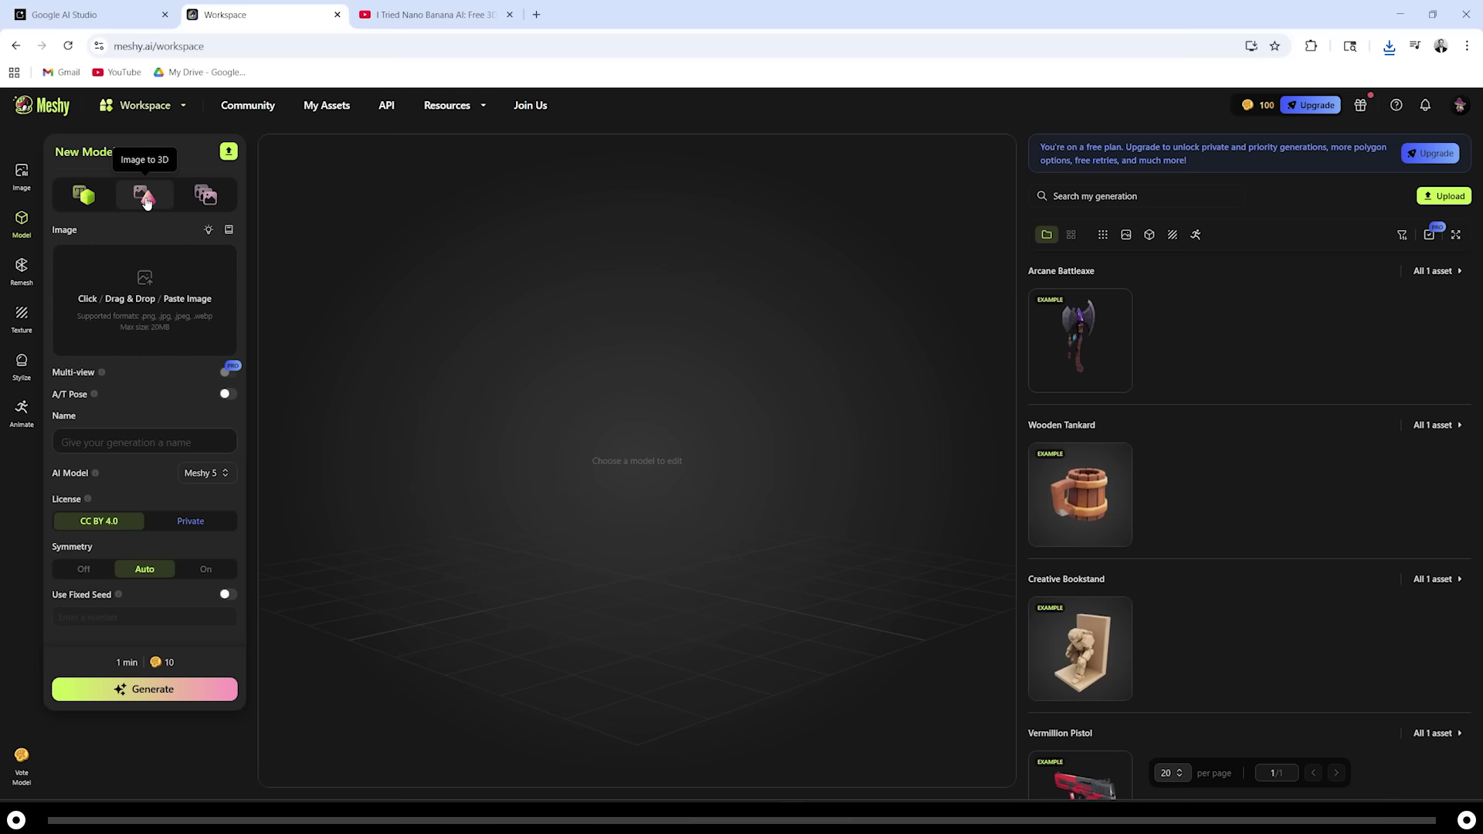
pyautogui.click(203, 197)
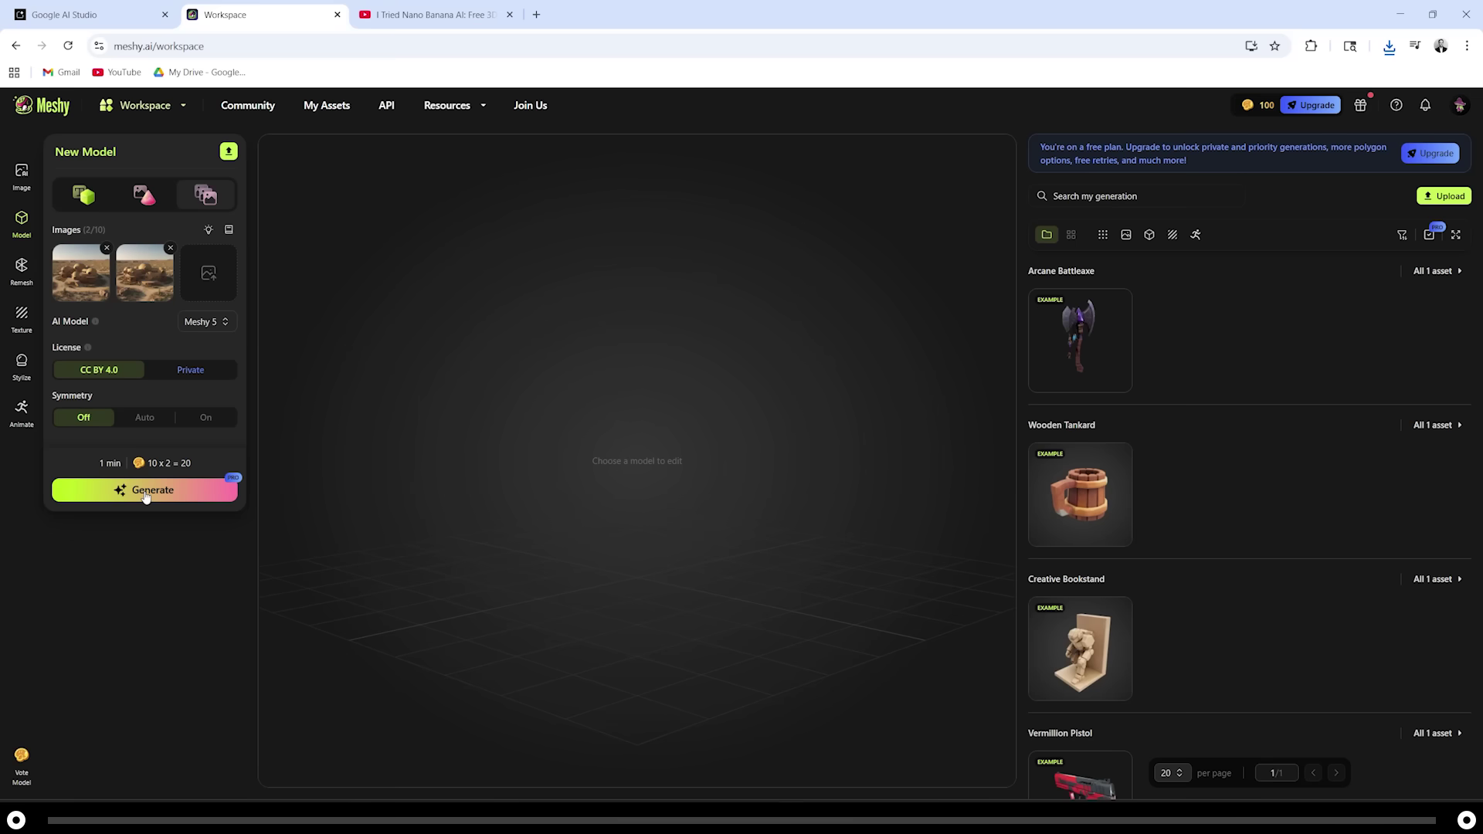
# Upload the generated dome home image as a single image and view the Dome Habitat drafts.
pyautogui.click(153, 199)
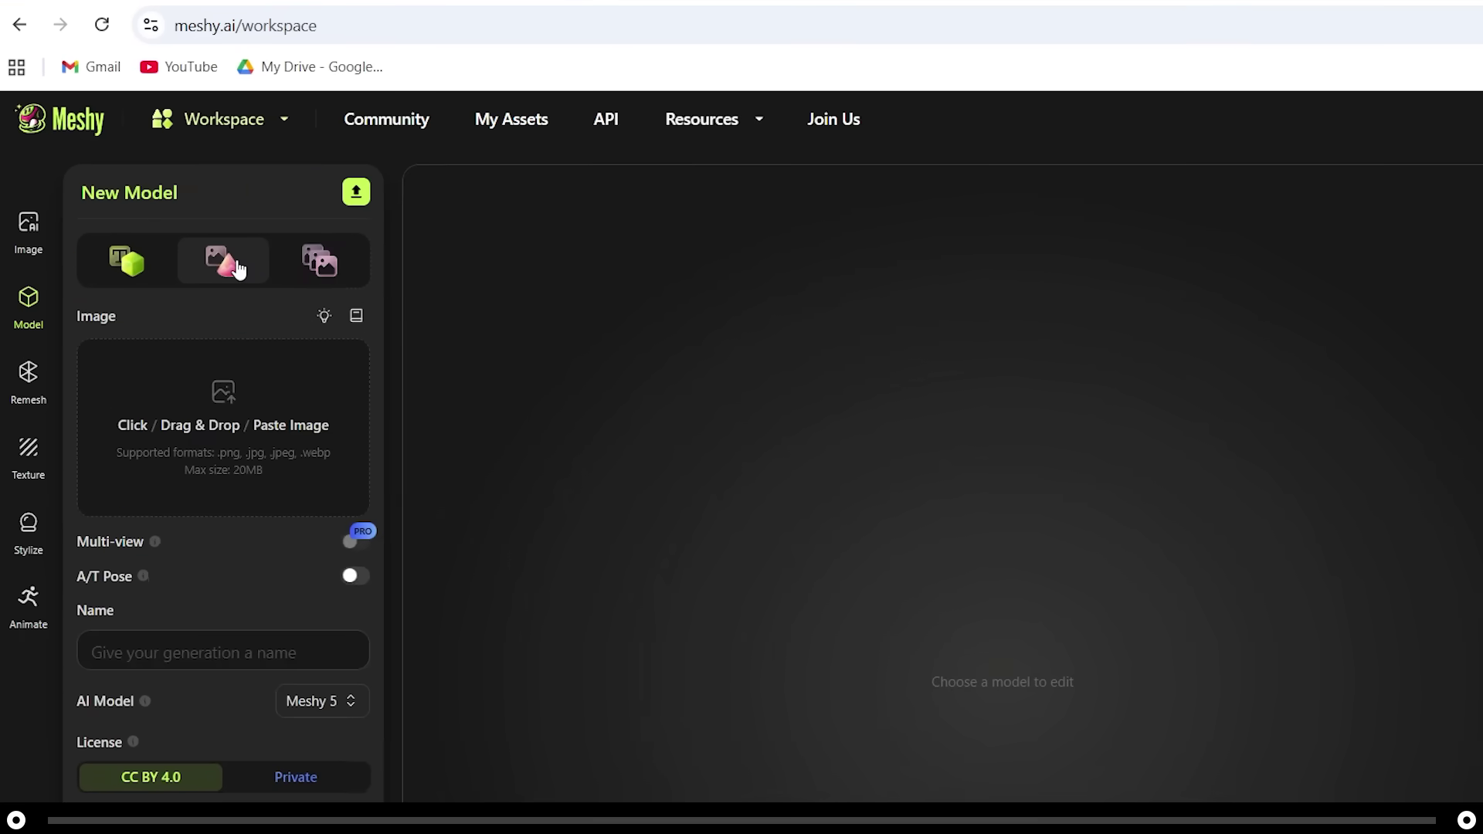
pyautogui.click(287, 437)
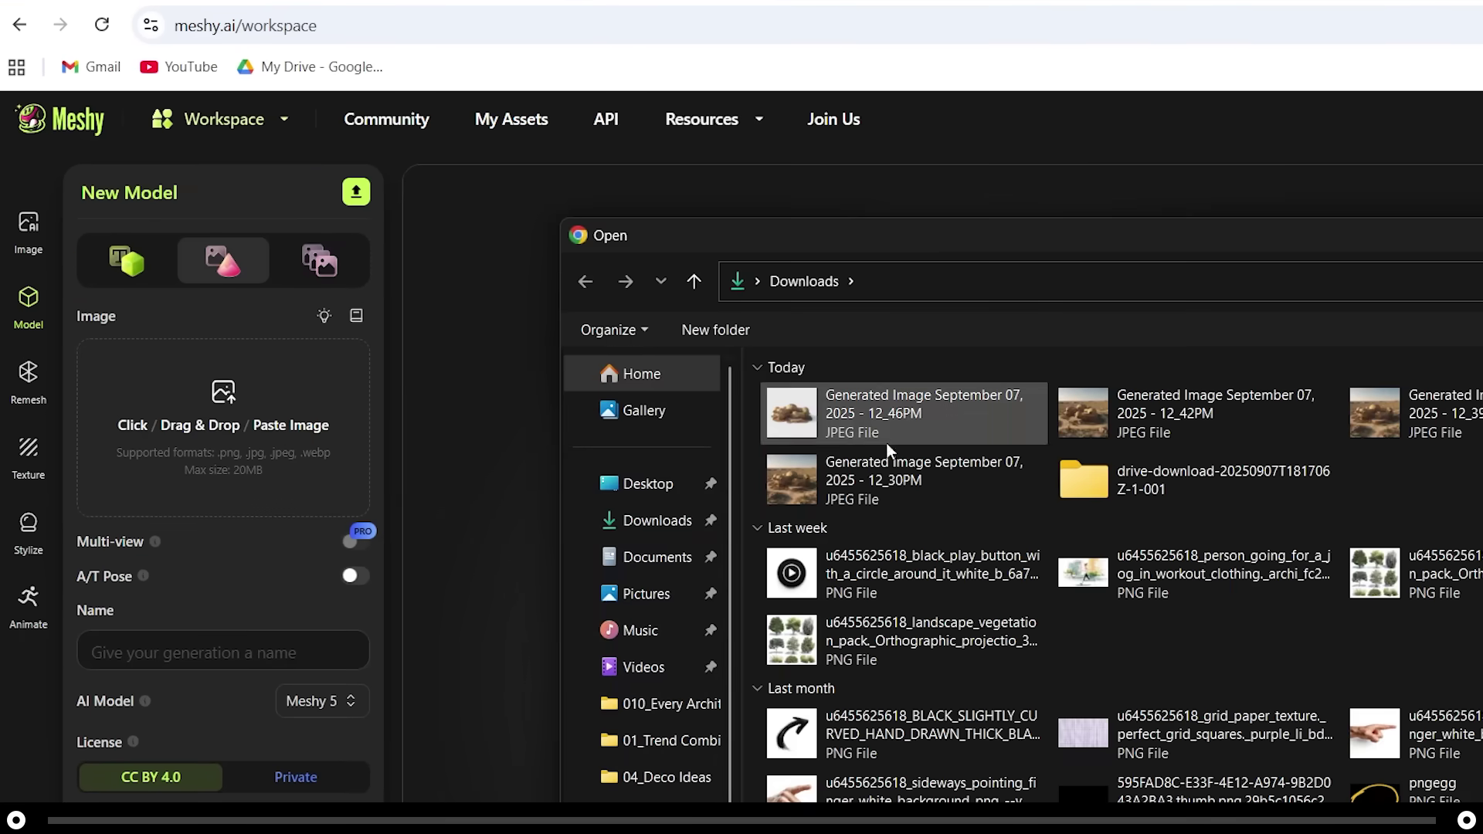
pyautogui.press('Return')
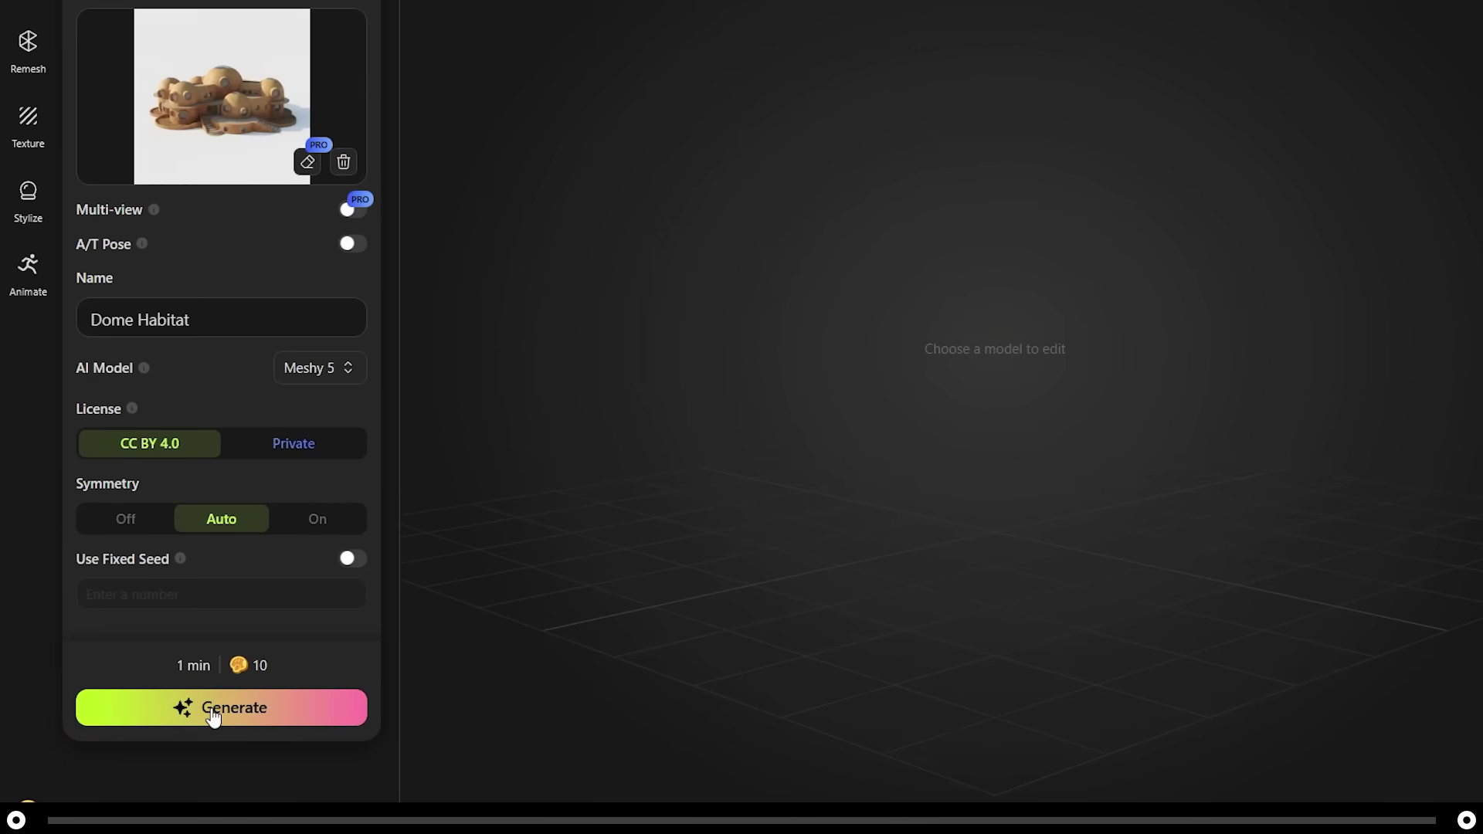
pyautogui.click(214, 717)
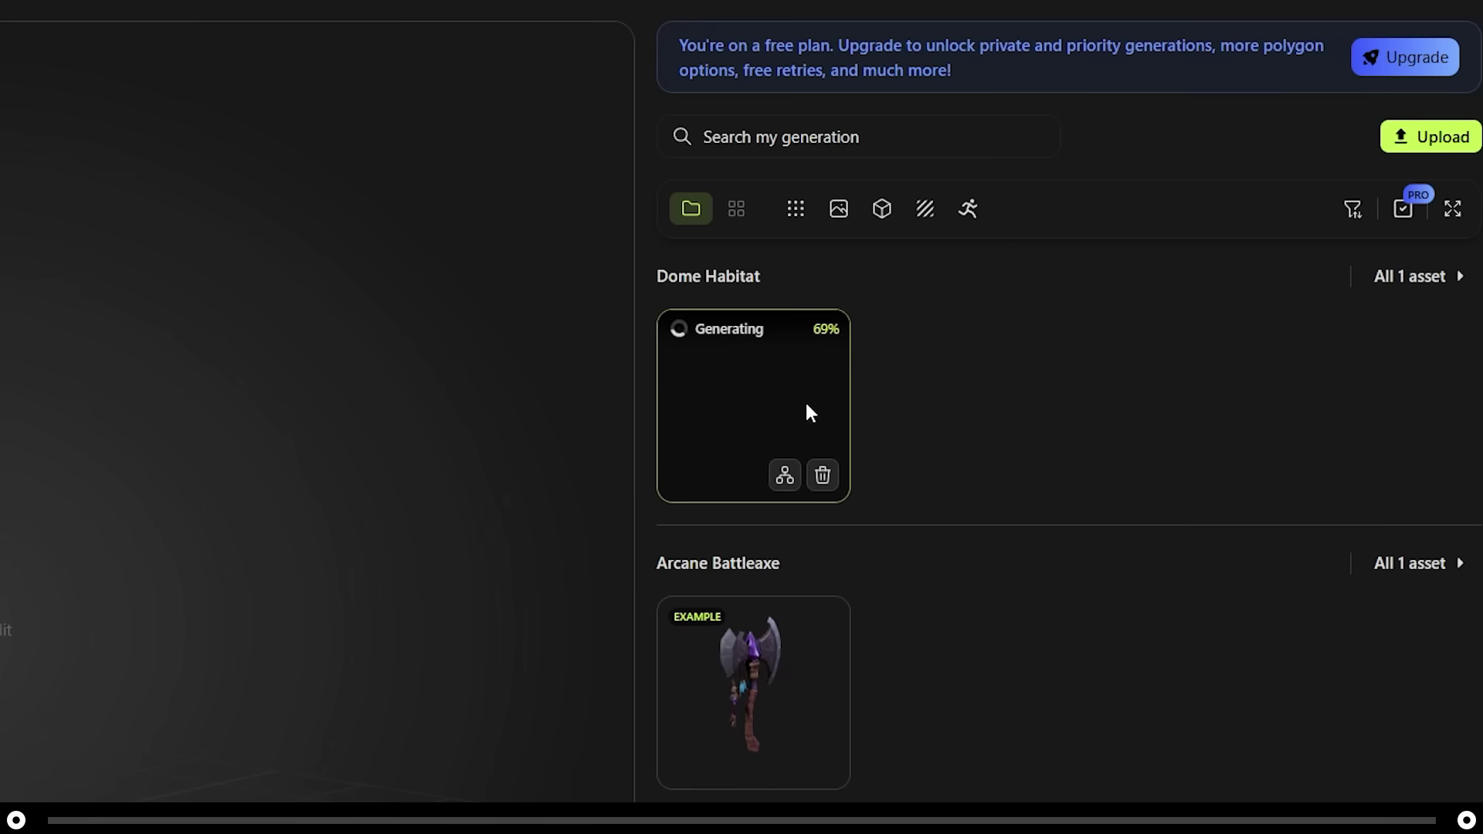
pyautogui.click(775, 388)
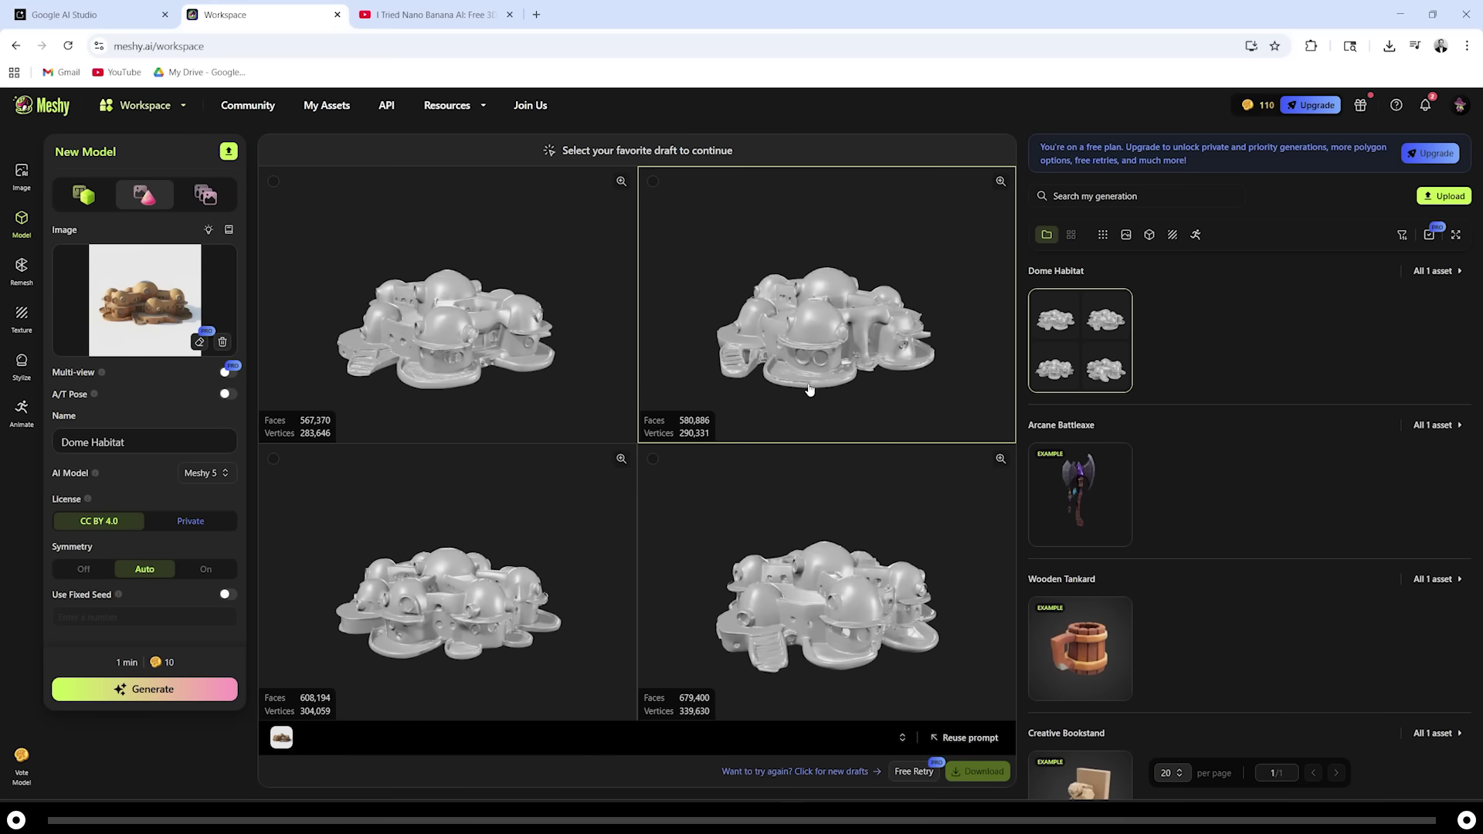
# Texture the third Dome Habitat draft and orbit the finished model to inspect it.
pyautogui.click(488, 578)
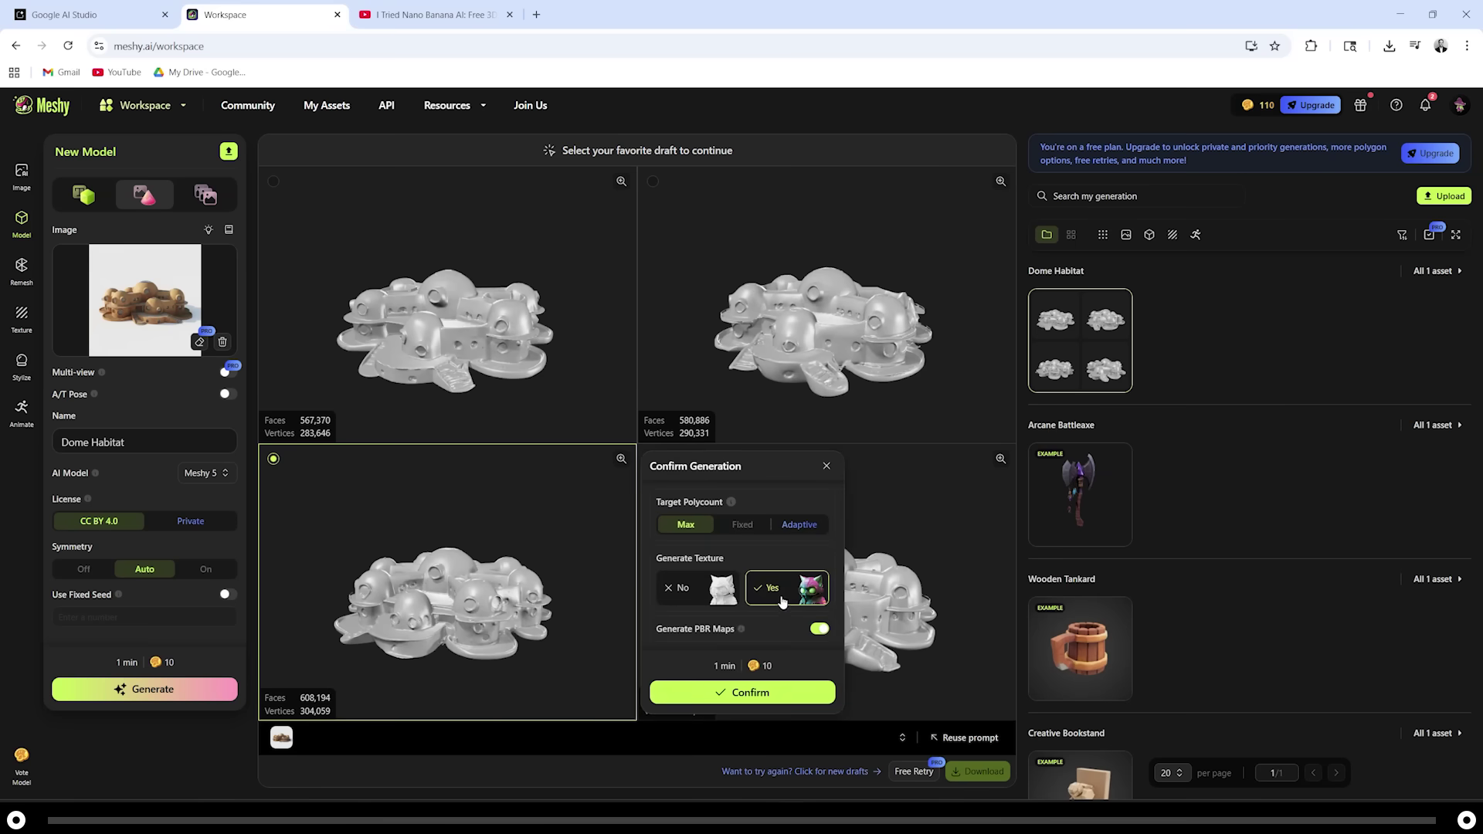
pyautogui.click(721, 695)
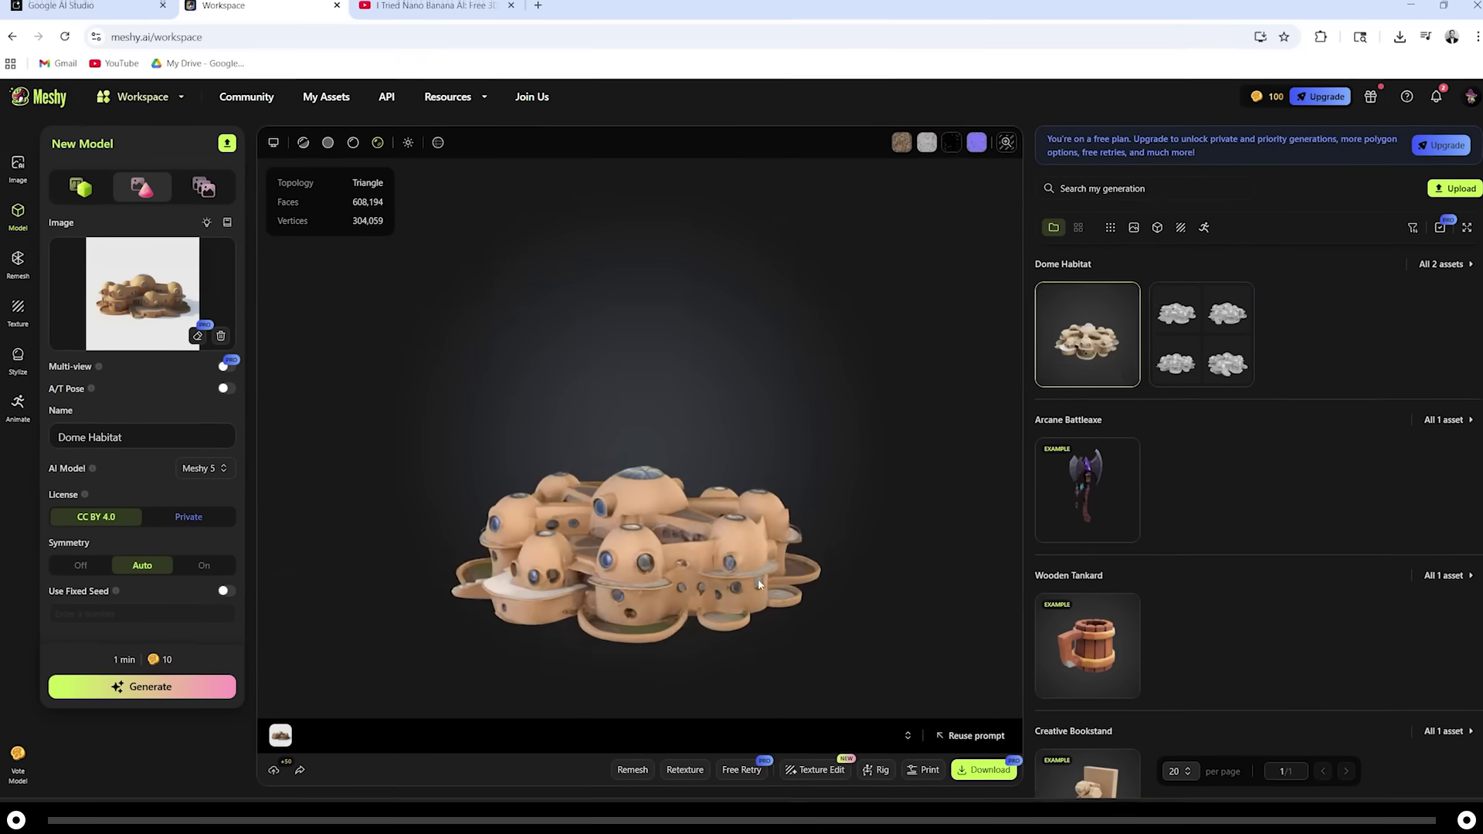
pyautogui.moveTo(758, 577); pyautogui.dragTo(396, 581)
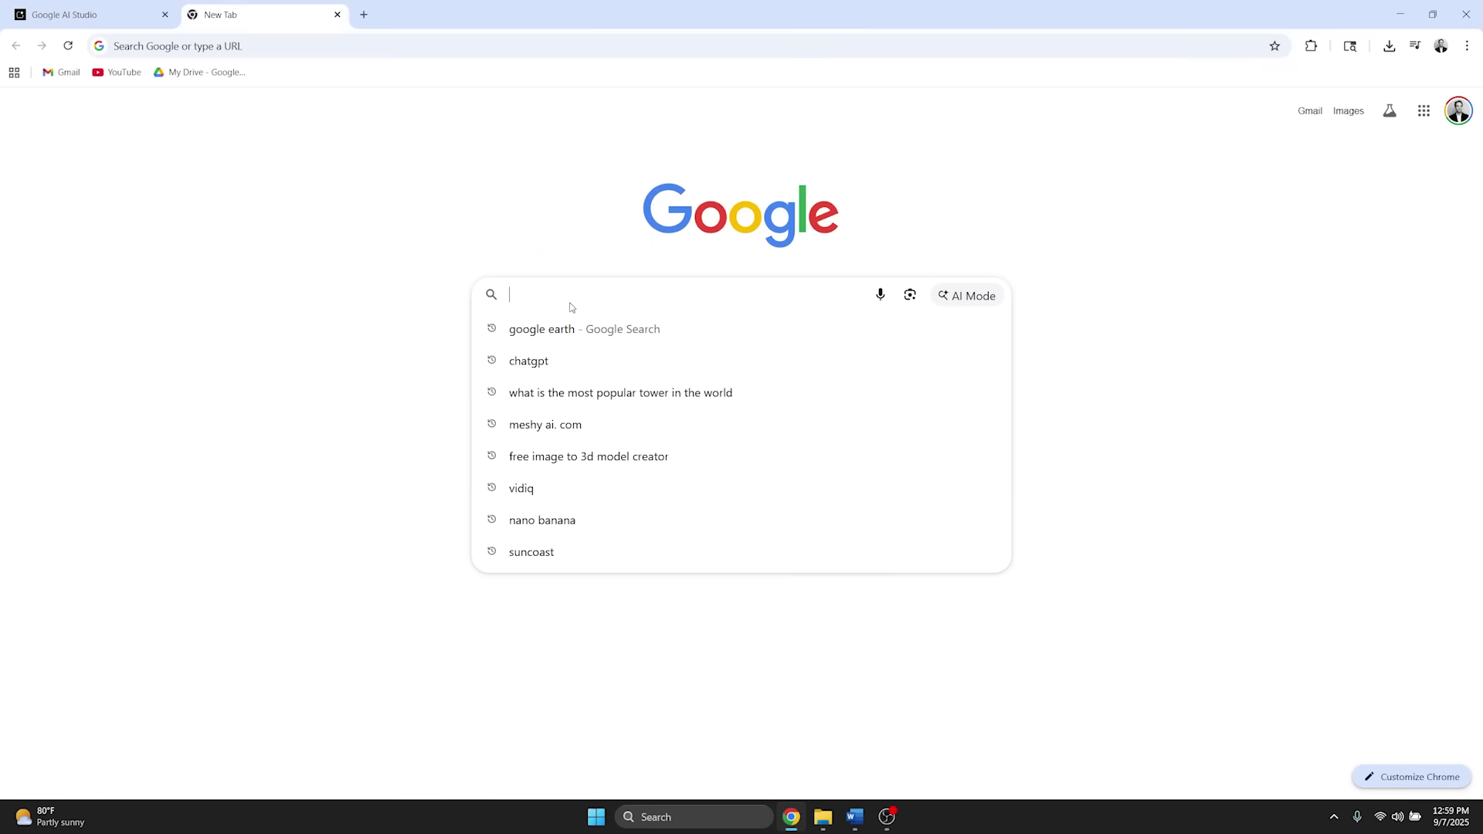
# Open Google Earth from a 'google earth' search and start a new project.
pyautogui.write('google earth')
pyautogui.press('Return')
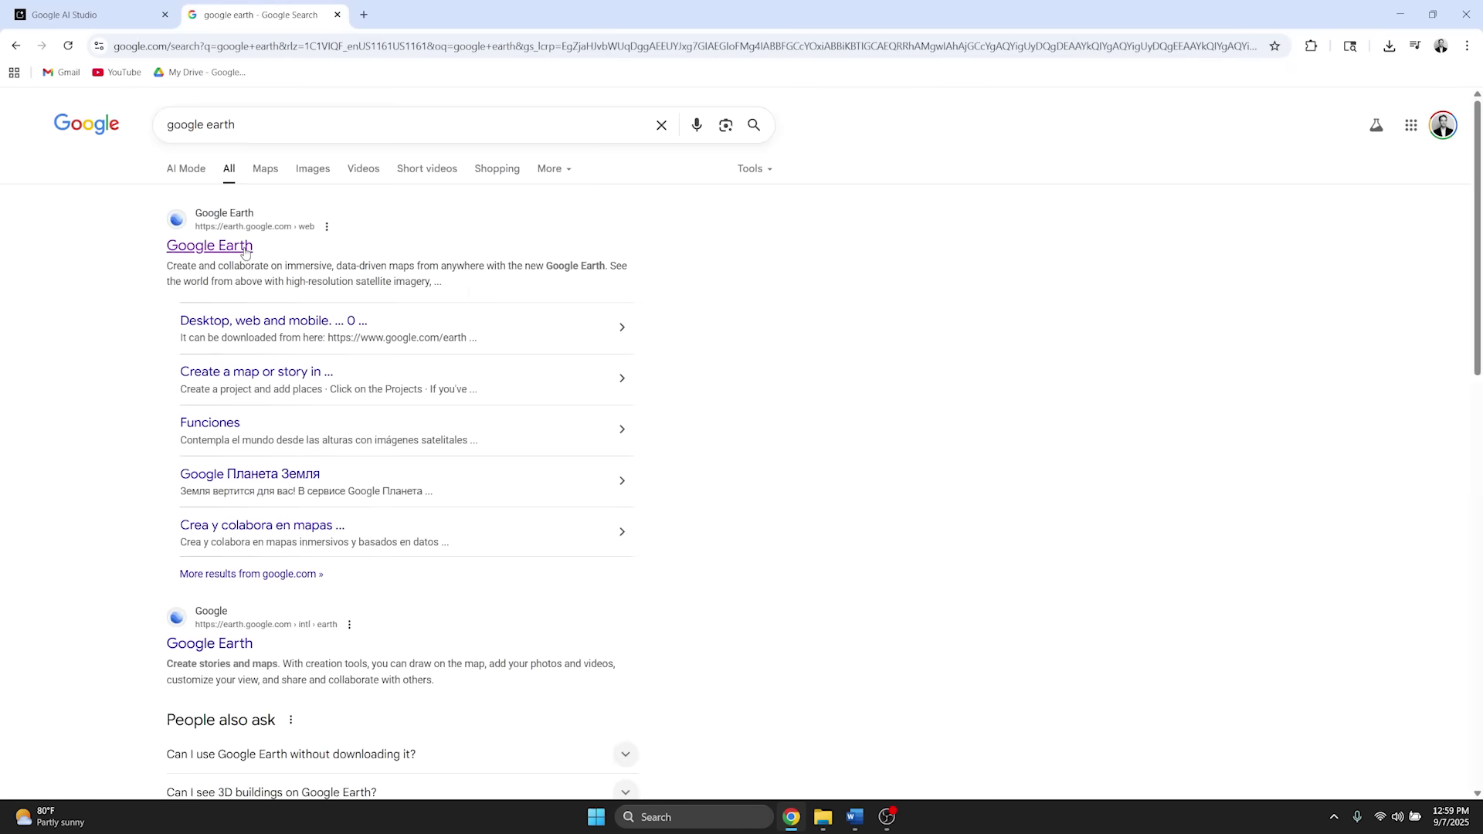
pyautogui.click(369, 270)
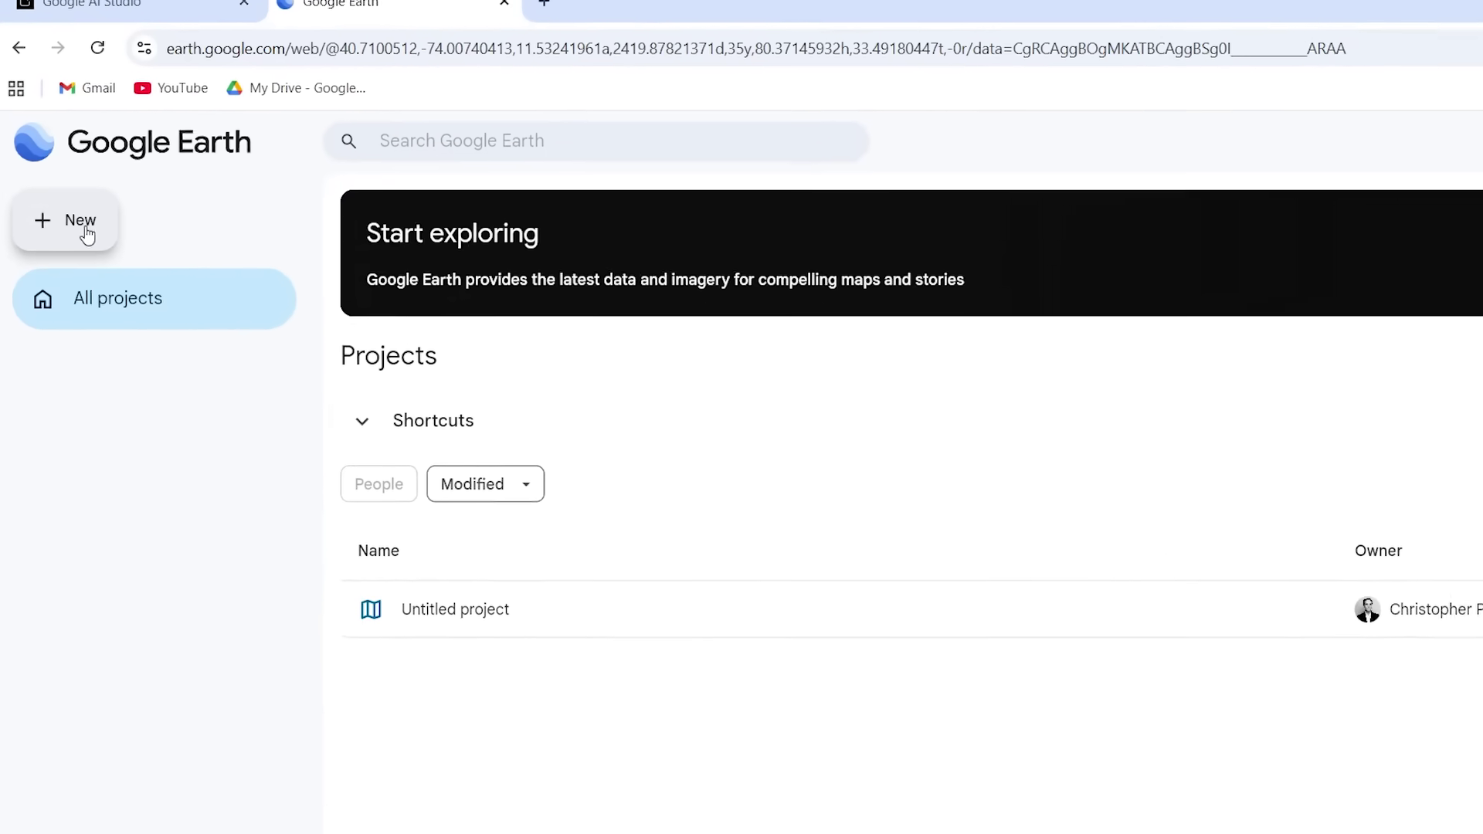
pyautogui.click(89, 242)
pyautogui.click(109, 304)
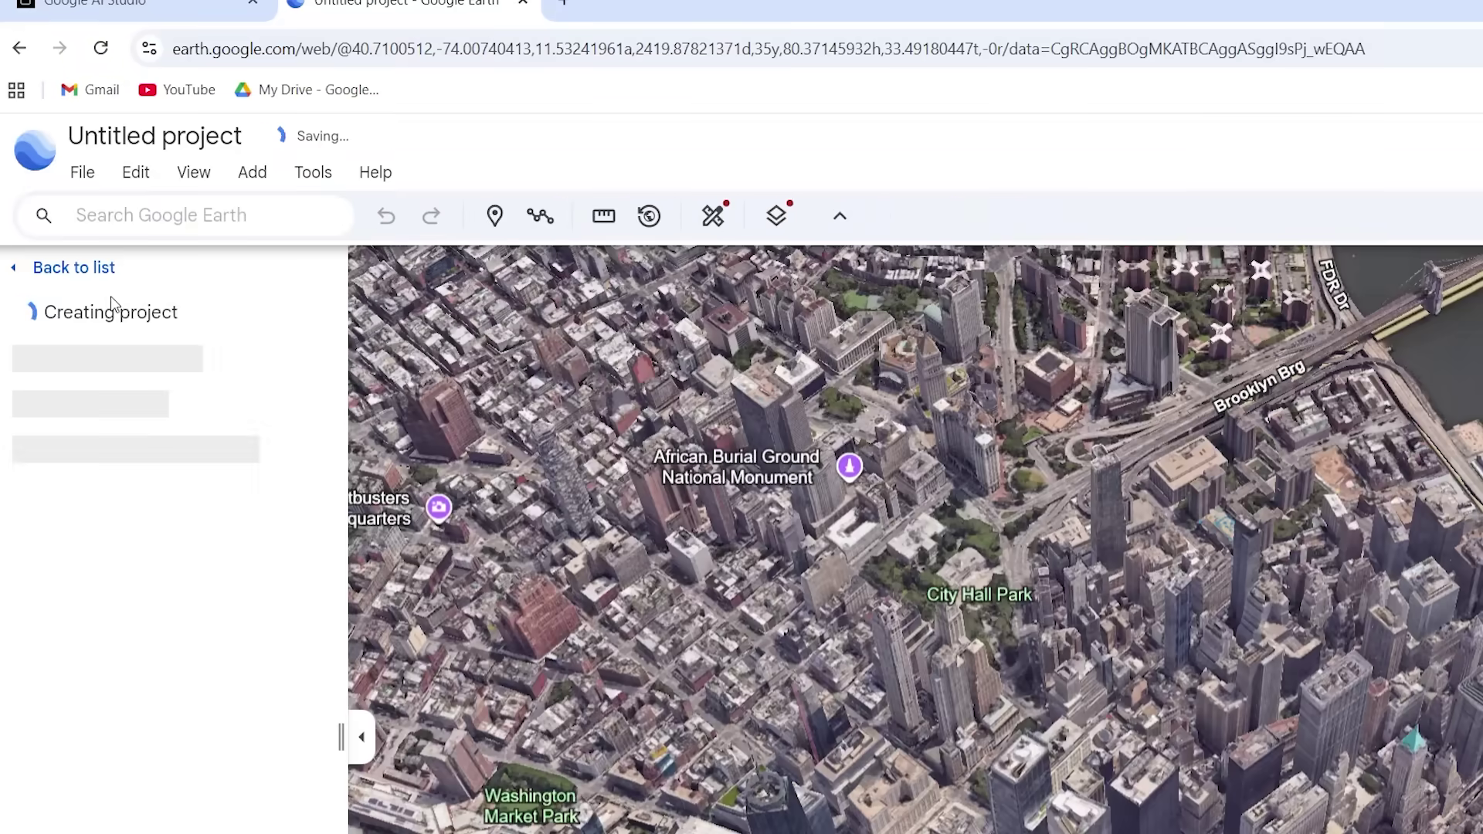
# Fly to 'eiffel tower' and show it in a tilted, zoomed-out 3D view.
pyautogui.click(203, 213)
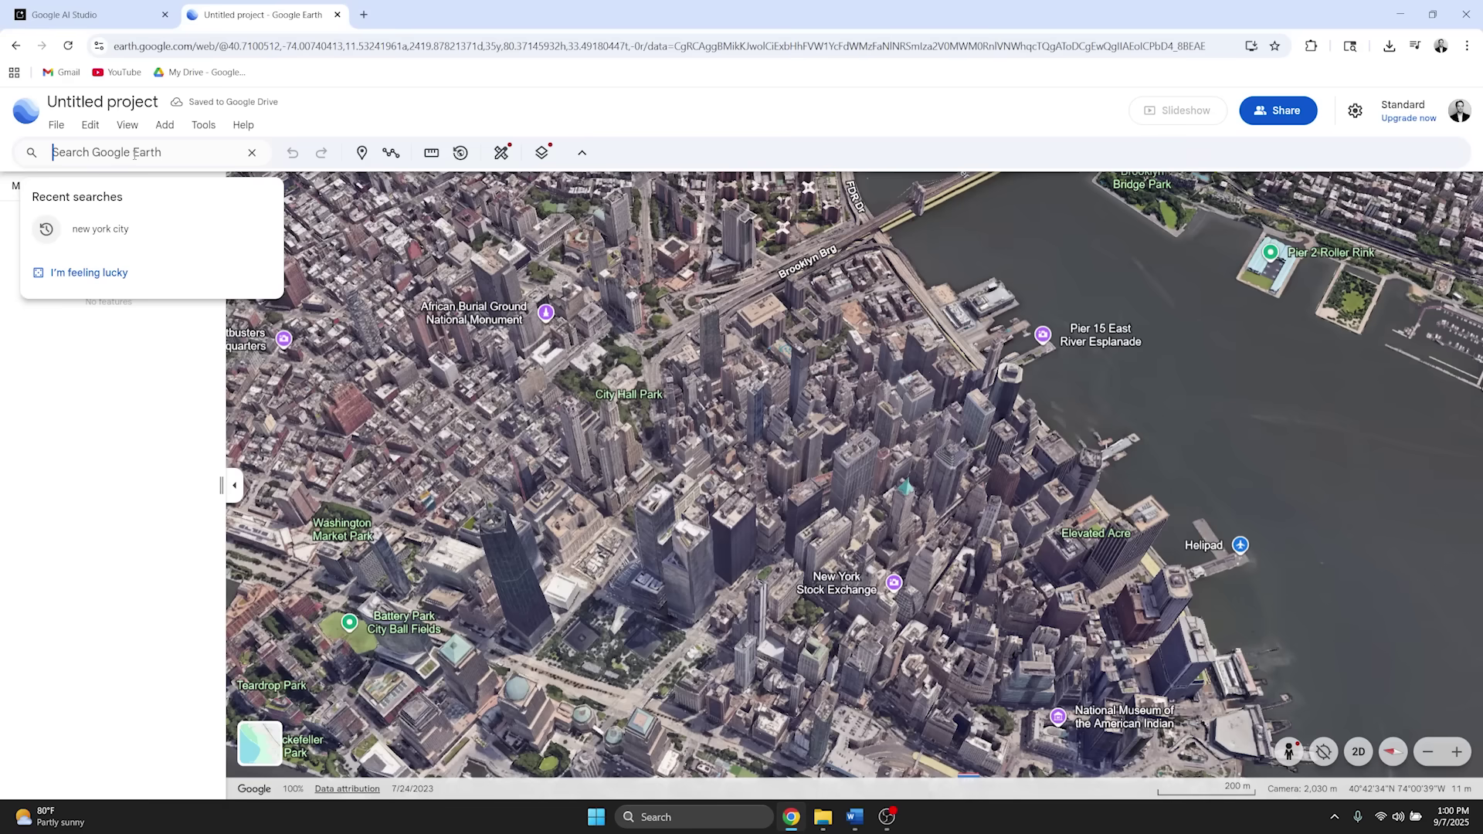
pyautogui.write('eiffel tower')
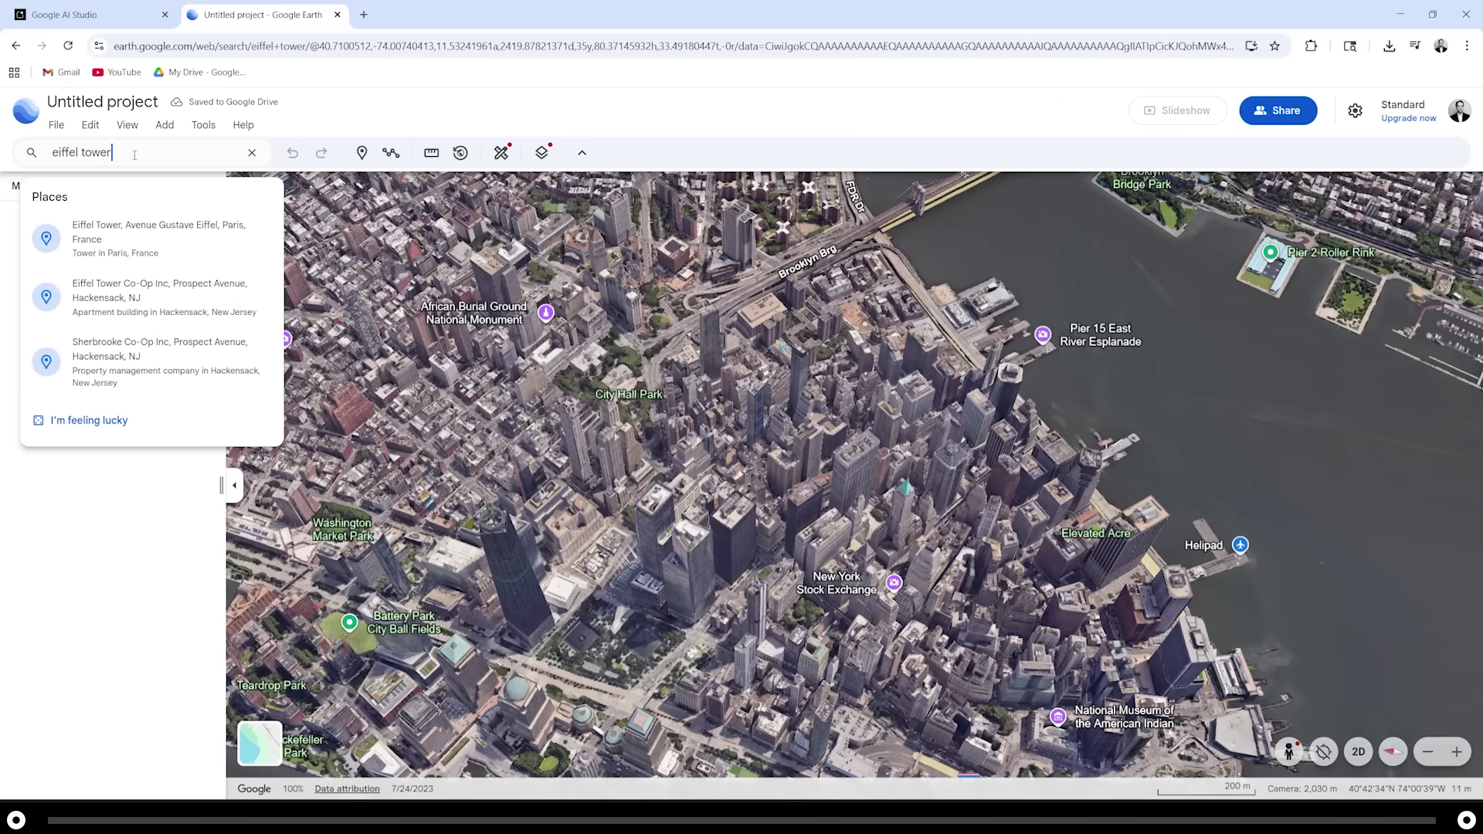
pyautogui.press('Return')
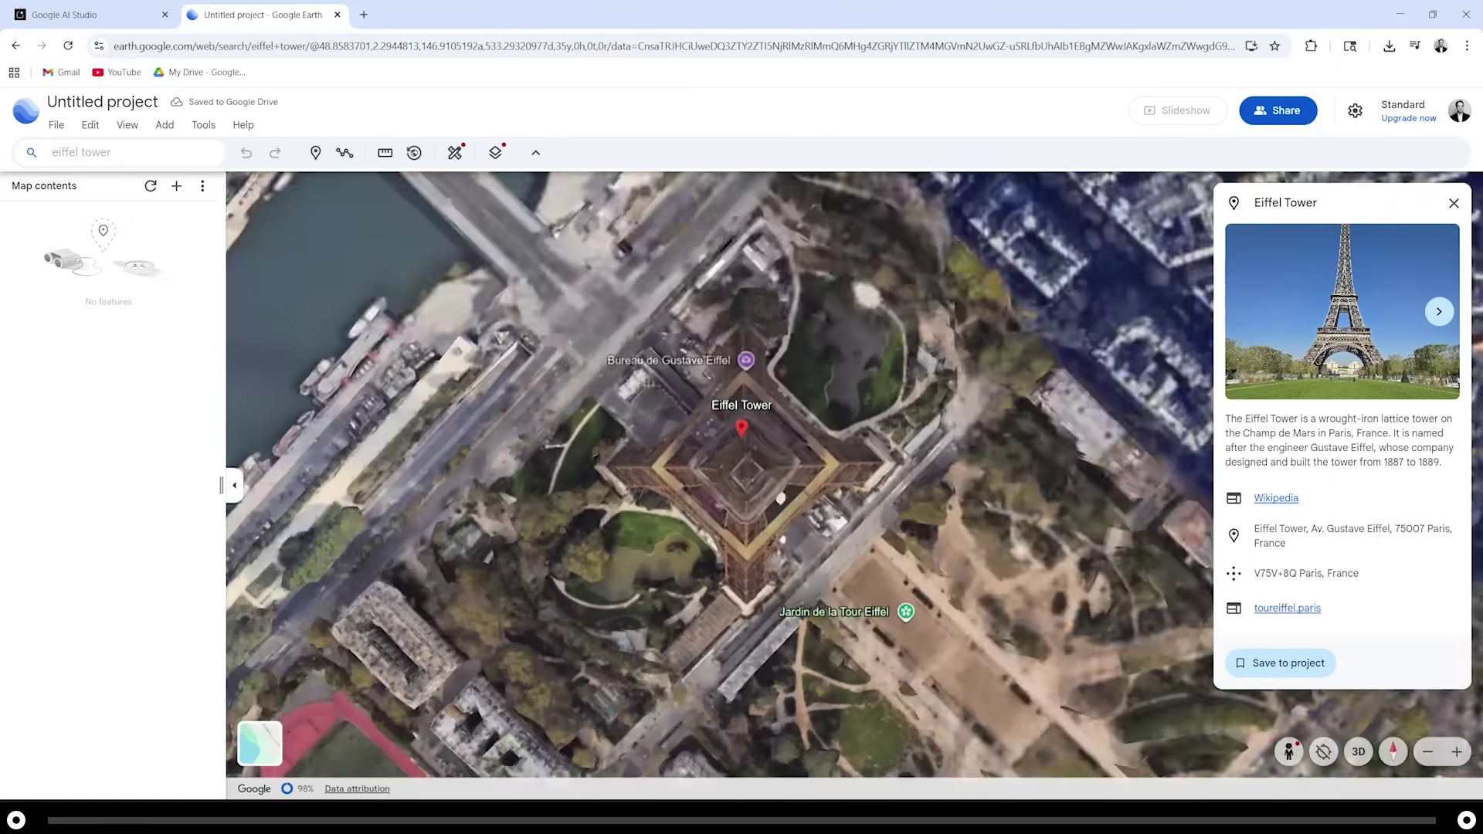
pyautogui.click(1360, 754)
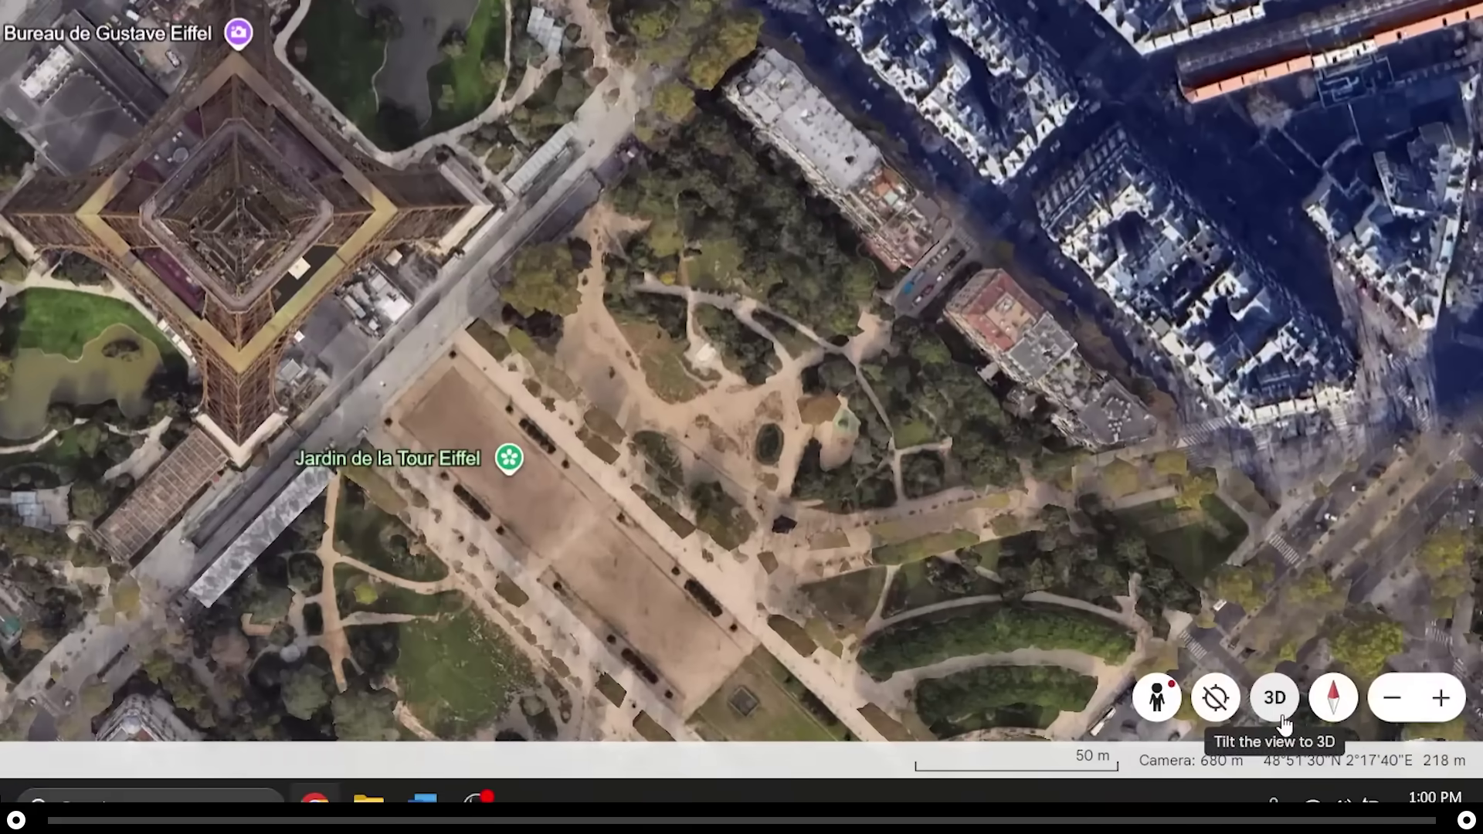
pyautogui.click(1322, 737)
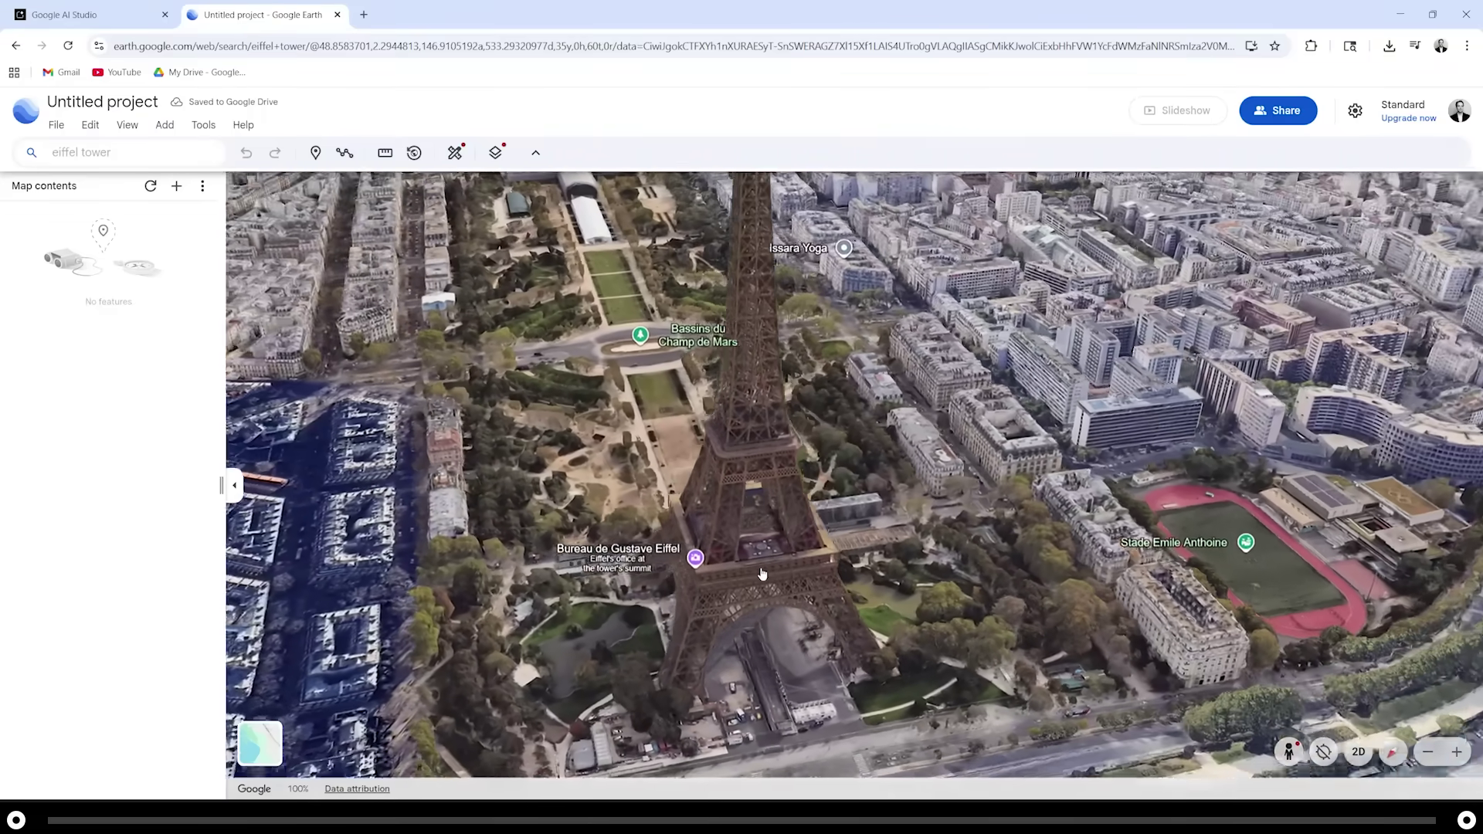
pyautogui.scroll(-3, 762, 574)
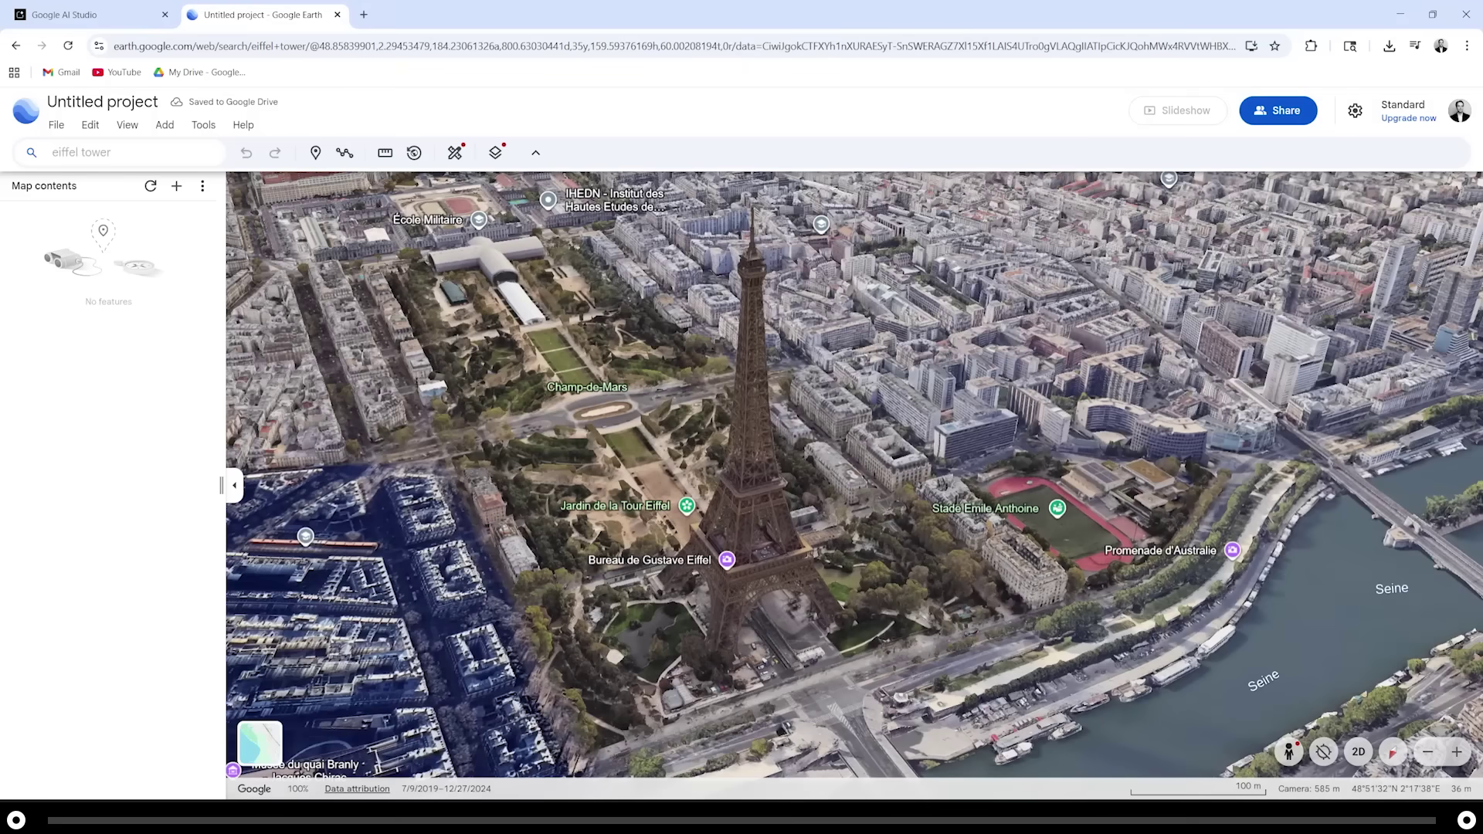
# Launch Snipping Tool and capture a rectangle around the Eiffel Tower.
pyautogui.press('super+s')
pyautogui.write('Snipp')
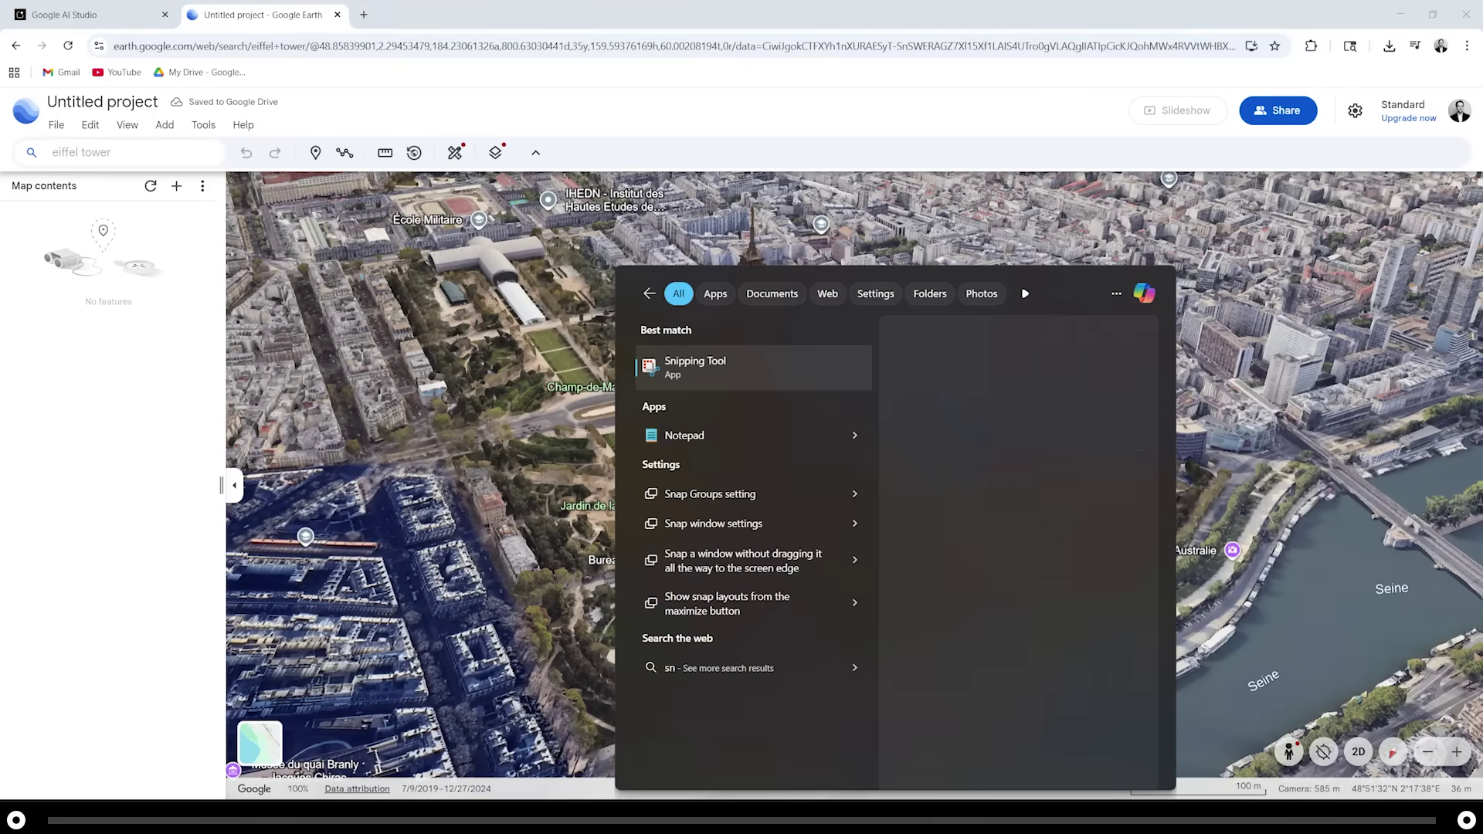
pyautogui.press('Return')
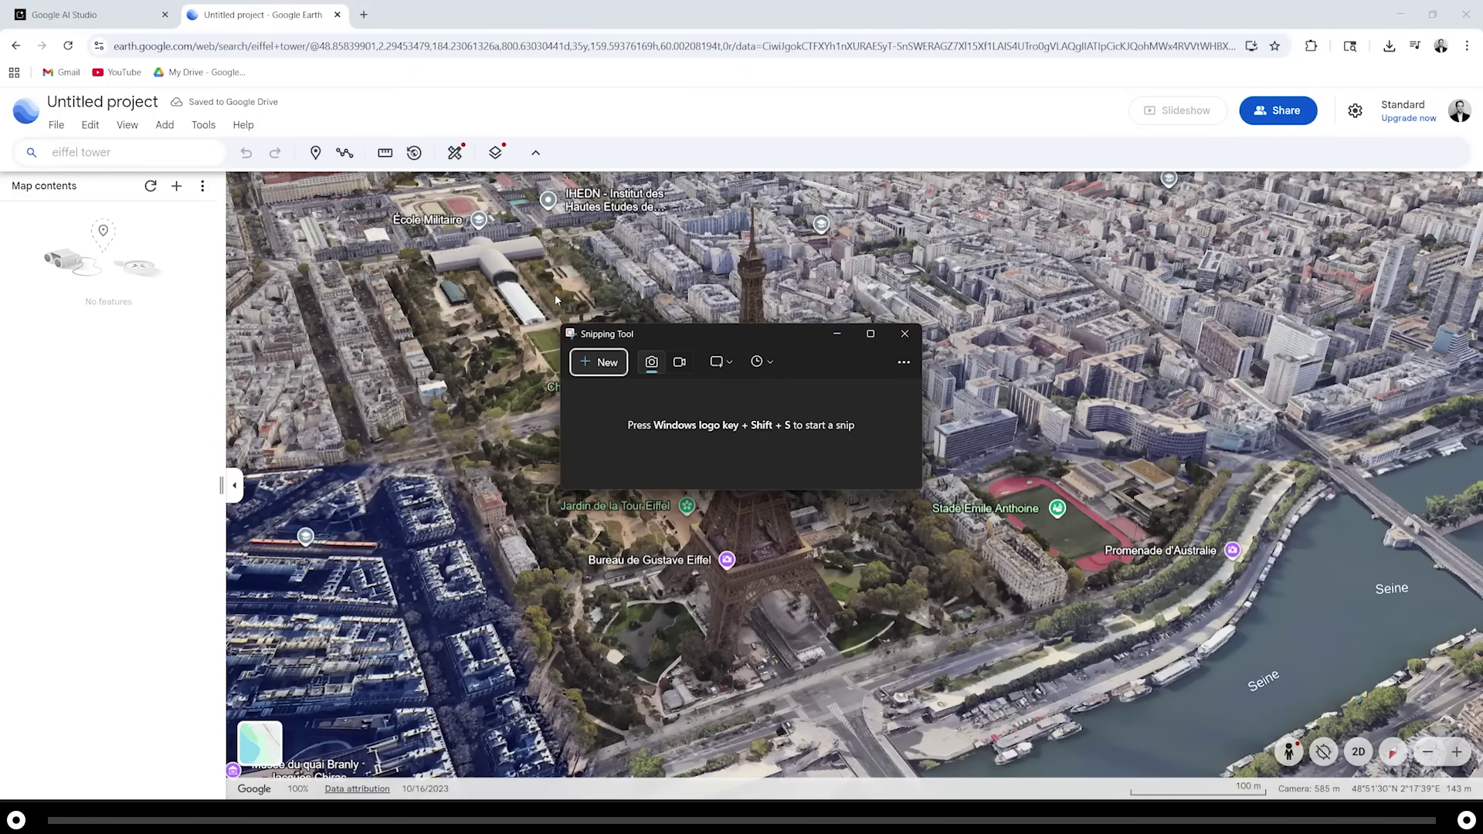
pyautogui.click(604, 377)
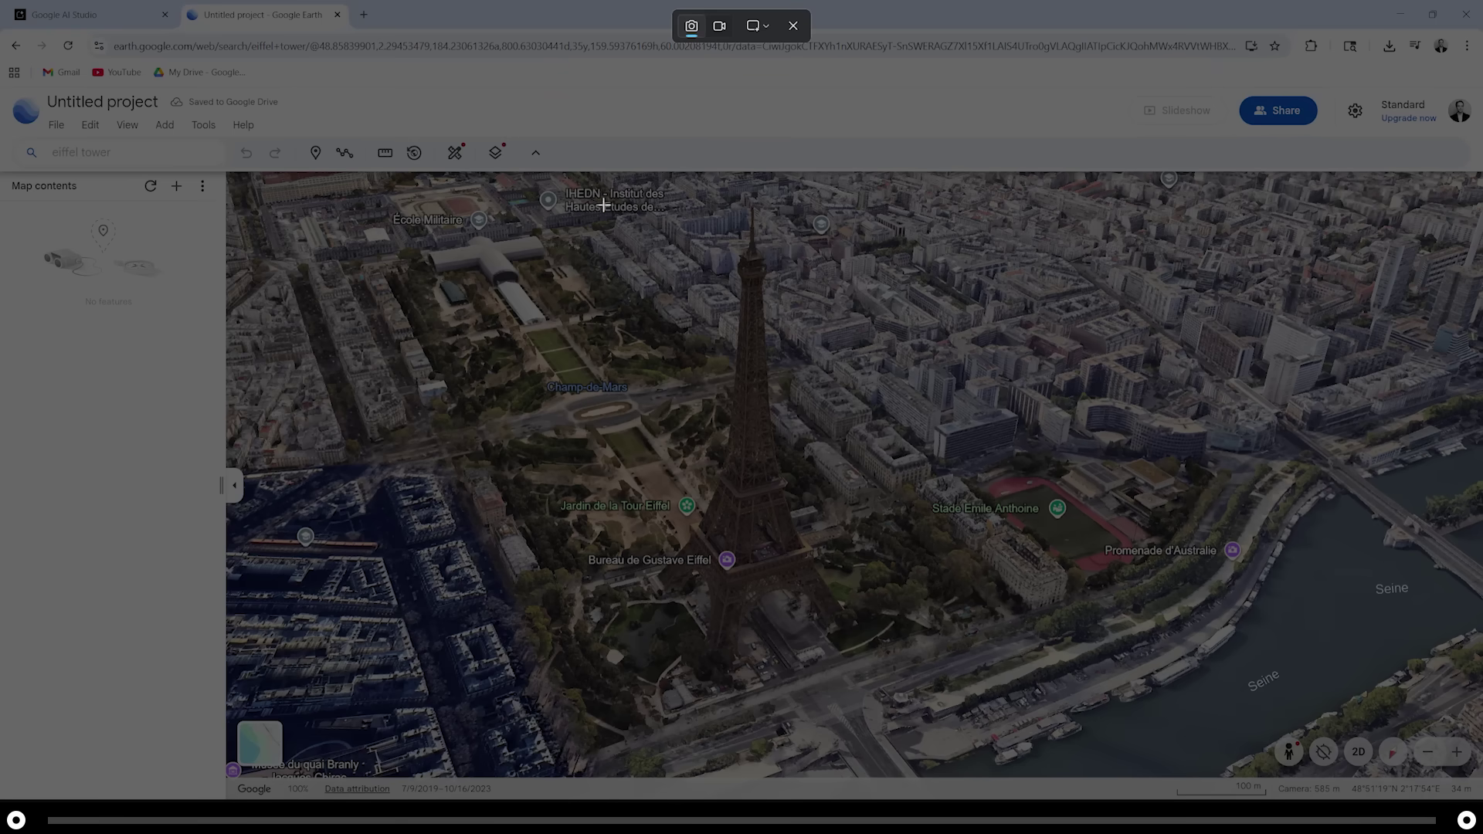
pyautogui.moveTo(600, 186); pyautogui.dragTo(887, 692)
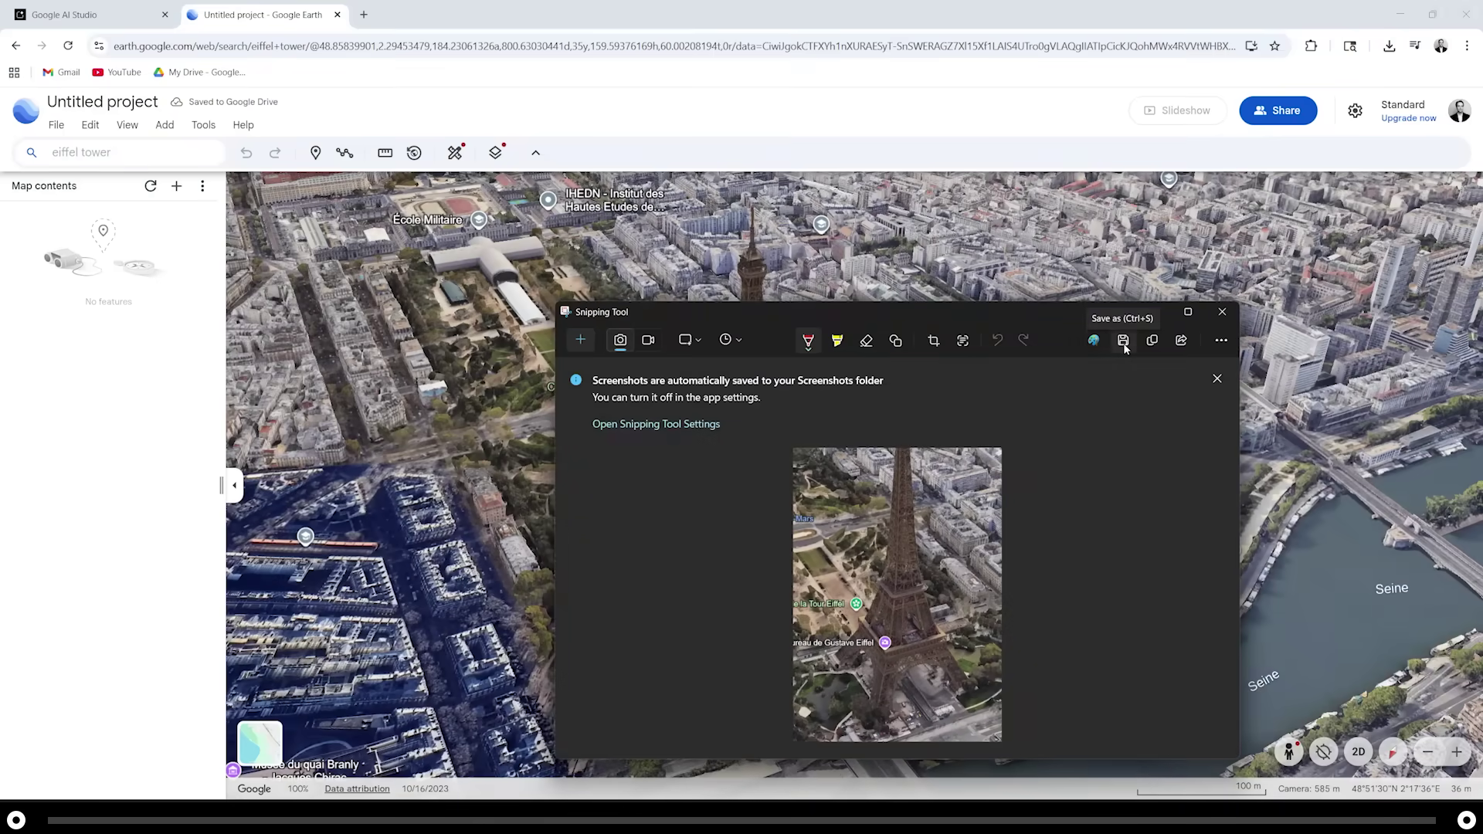
# Save the snip as a JPG inside a new Desktop folder named 'Eiffel Tower'.
pyautogui.hotkey('ctrl', 's')
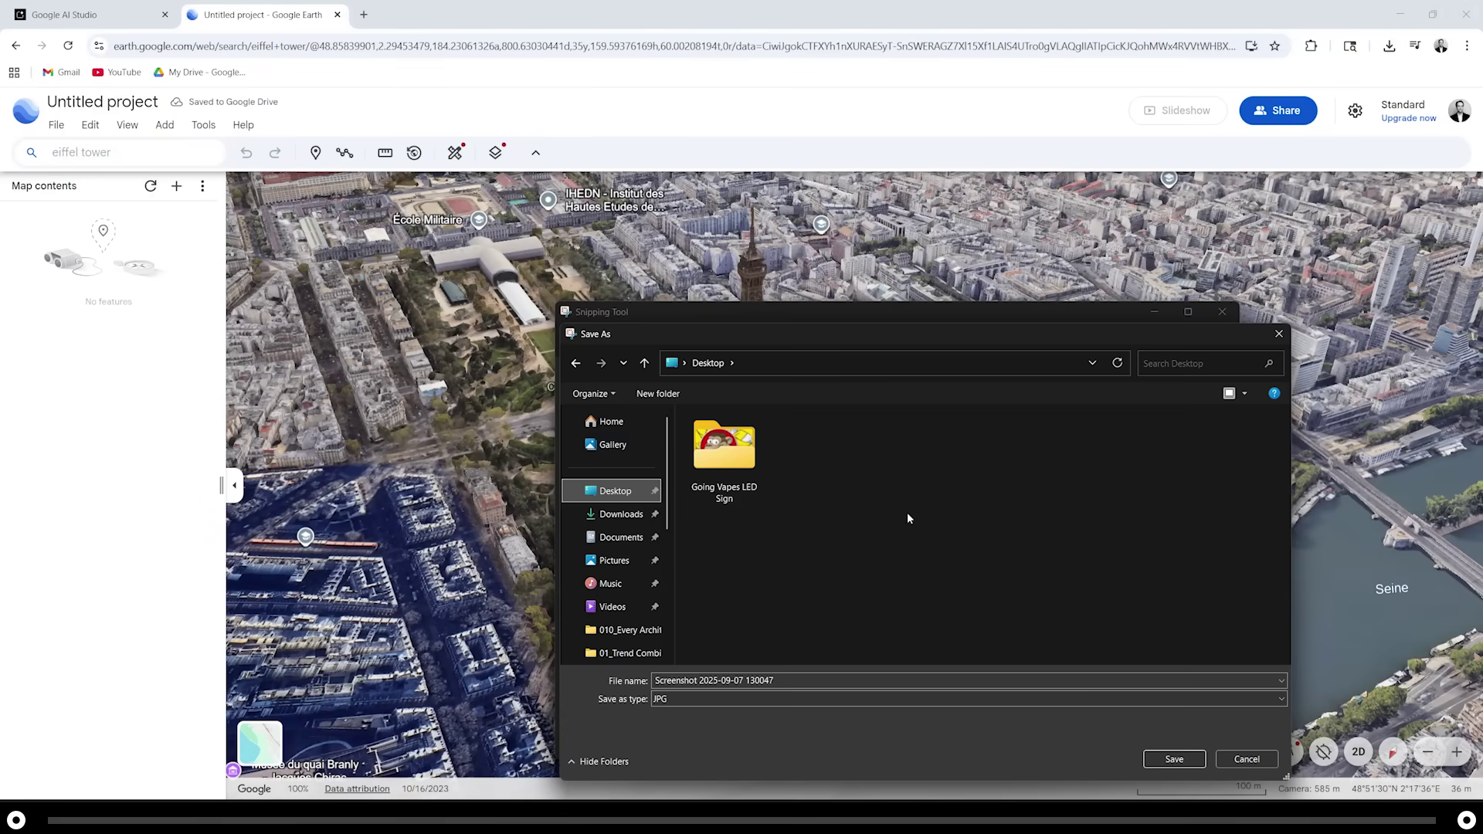
pyautogui.rightClick(865, 487)
pyautogui.moveTo(958, 644)
pyautogui.click(1046, 644)
pyautogui.write('Eiffel Tower')
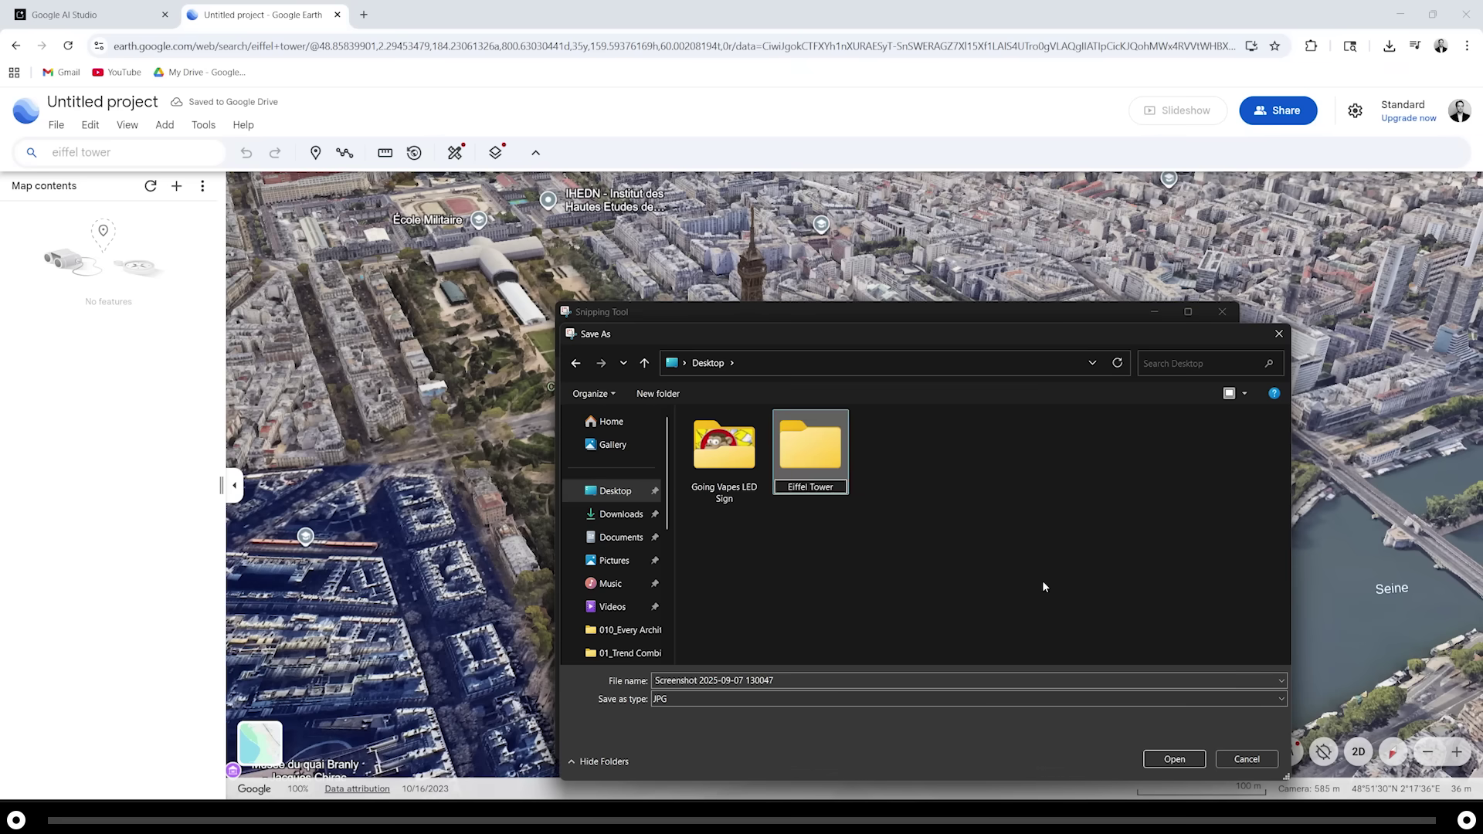
pyautogui.doubleClick(822, 461)
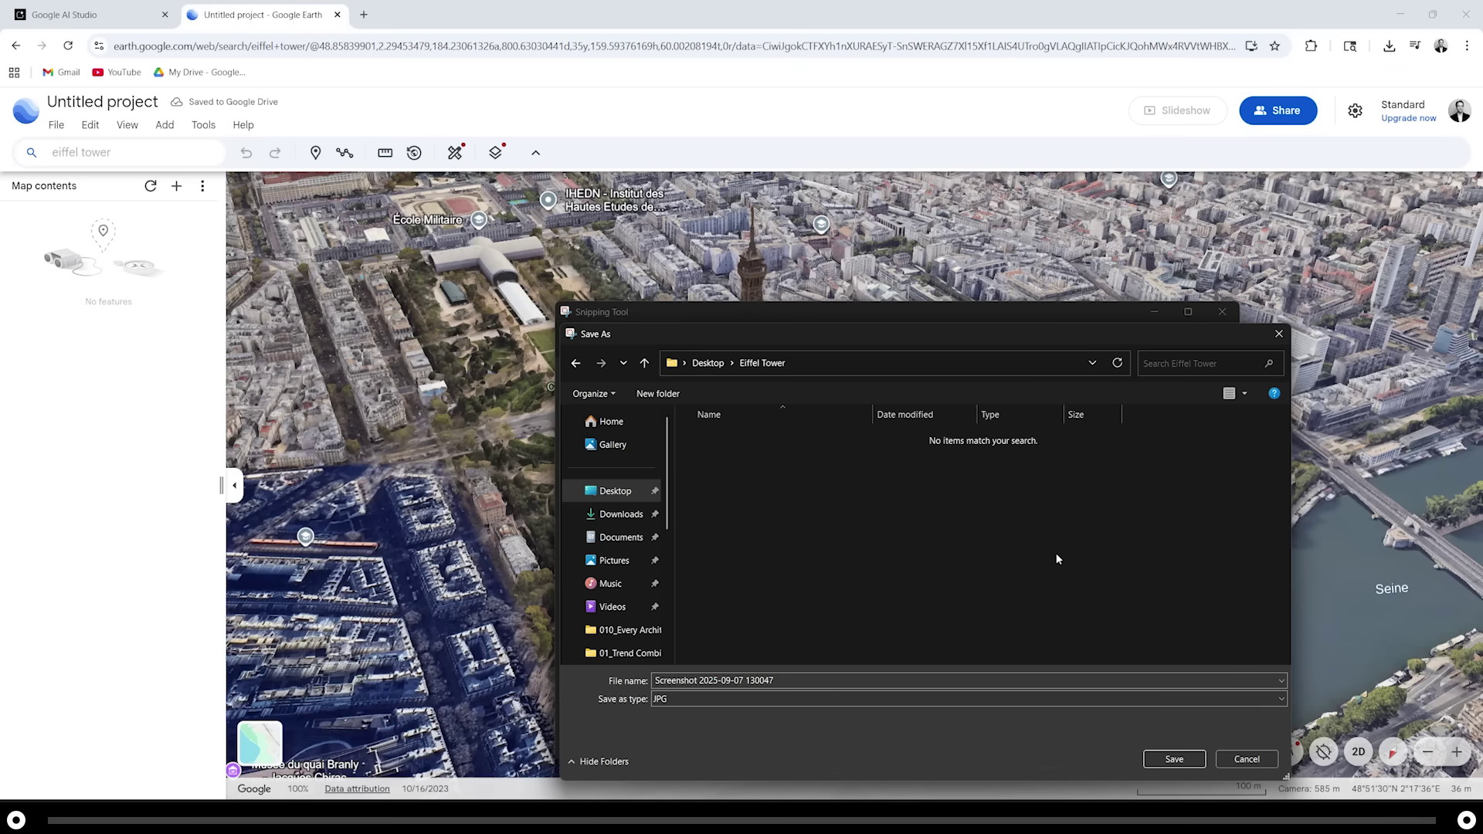
pyautogui.click(1173, 759)
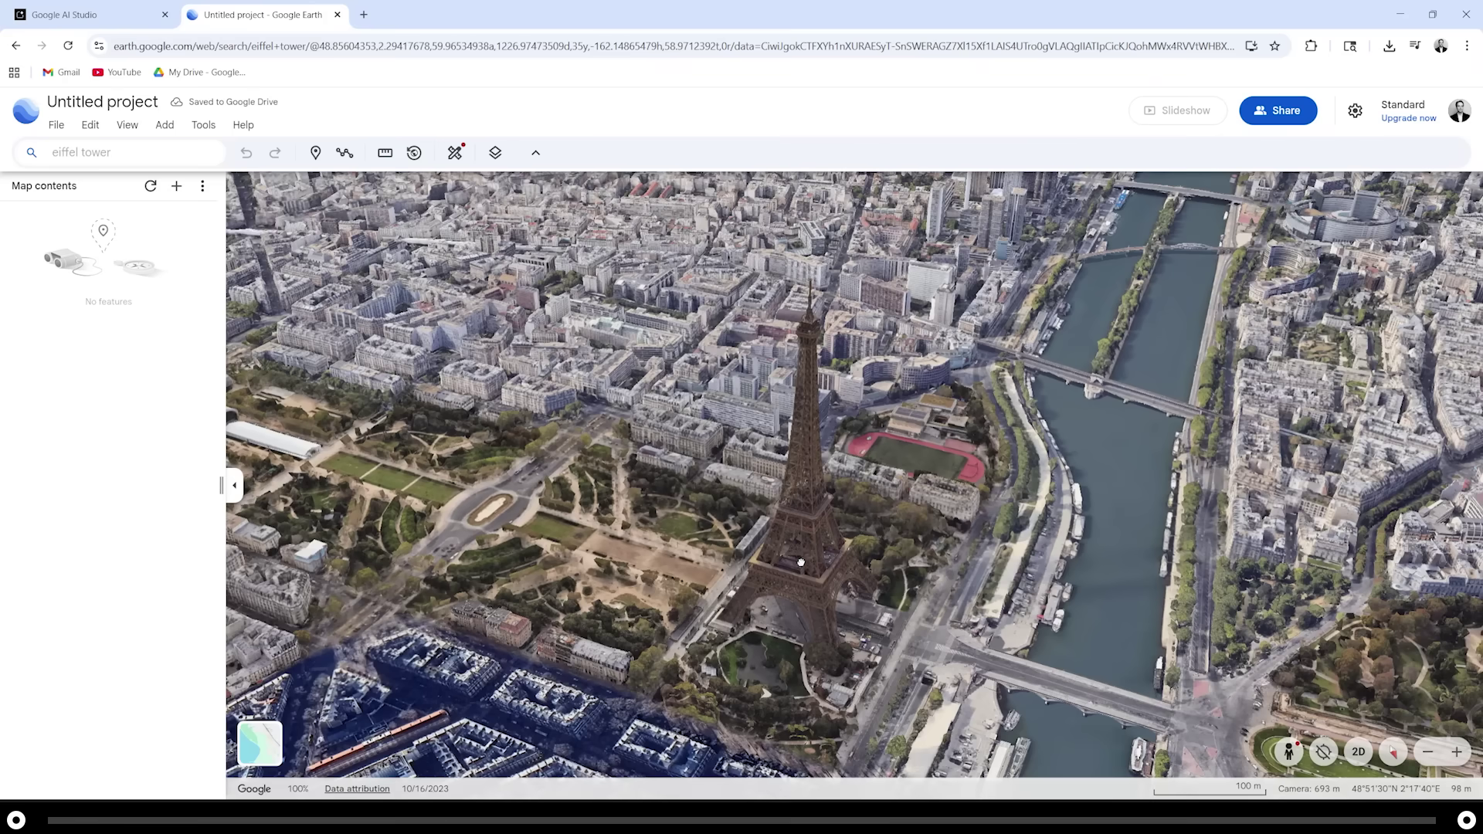
# Snip the orbited Eiffel Tower from three more angles, then select all seven folder images.
pyautogui.moveTo(800, 561); pyautogui.dragTo(940, 557)
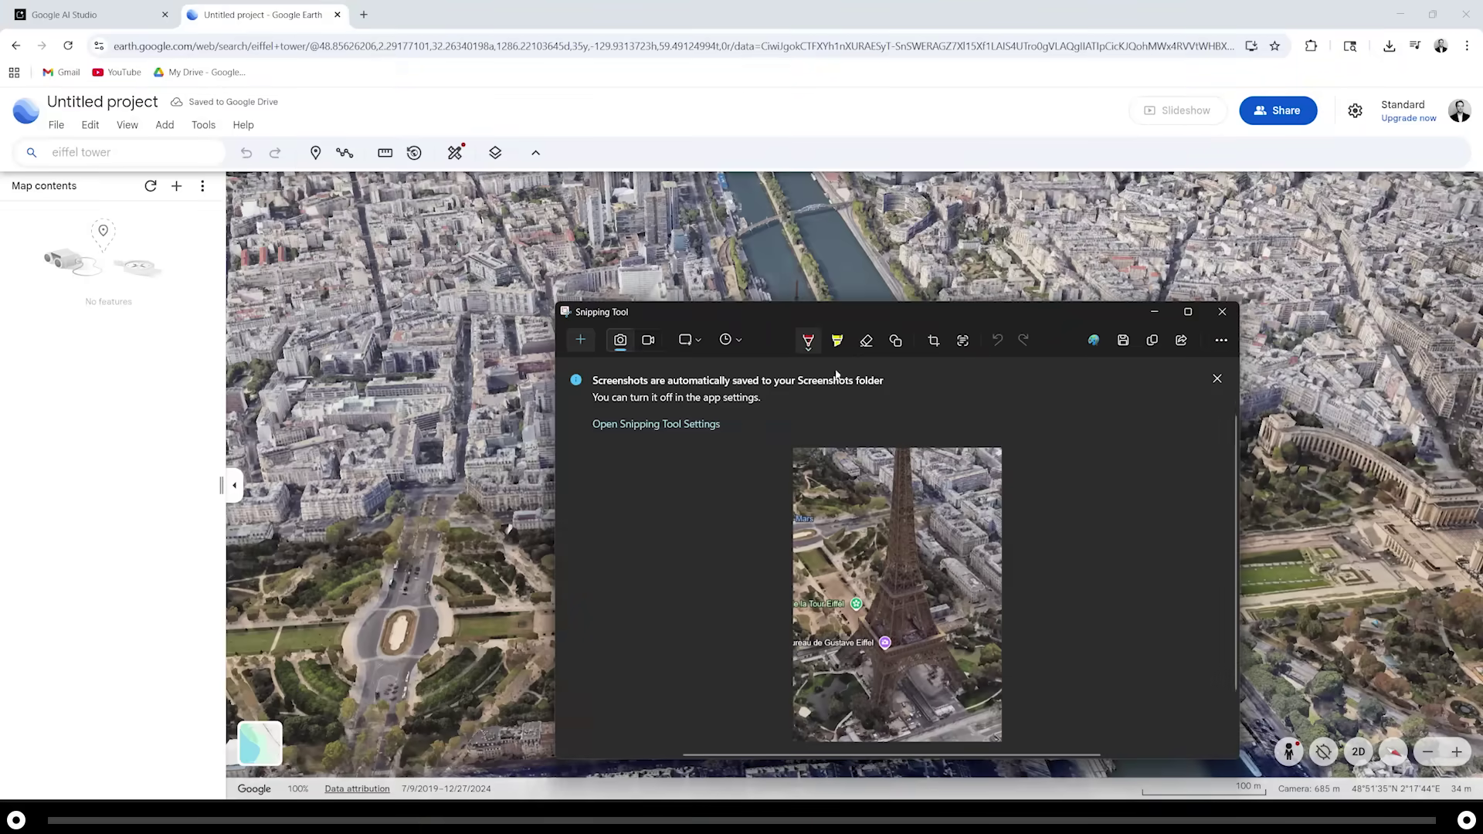
pyautogui.click(581, 341)
pyautogui.moveTo(671, 257); pyautogui.dragTo(952, 776)
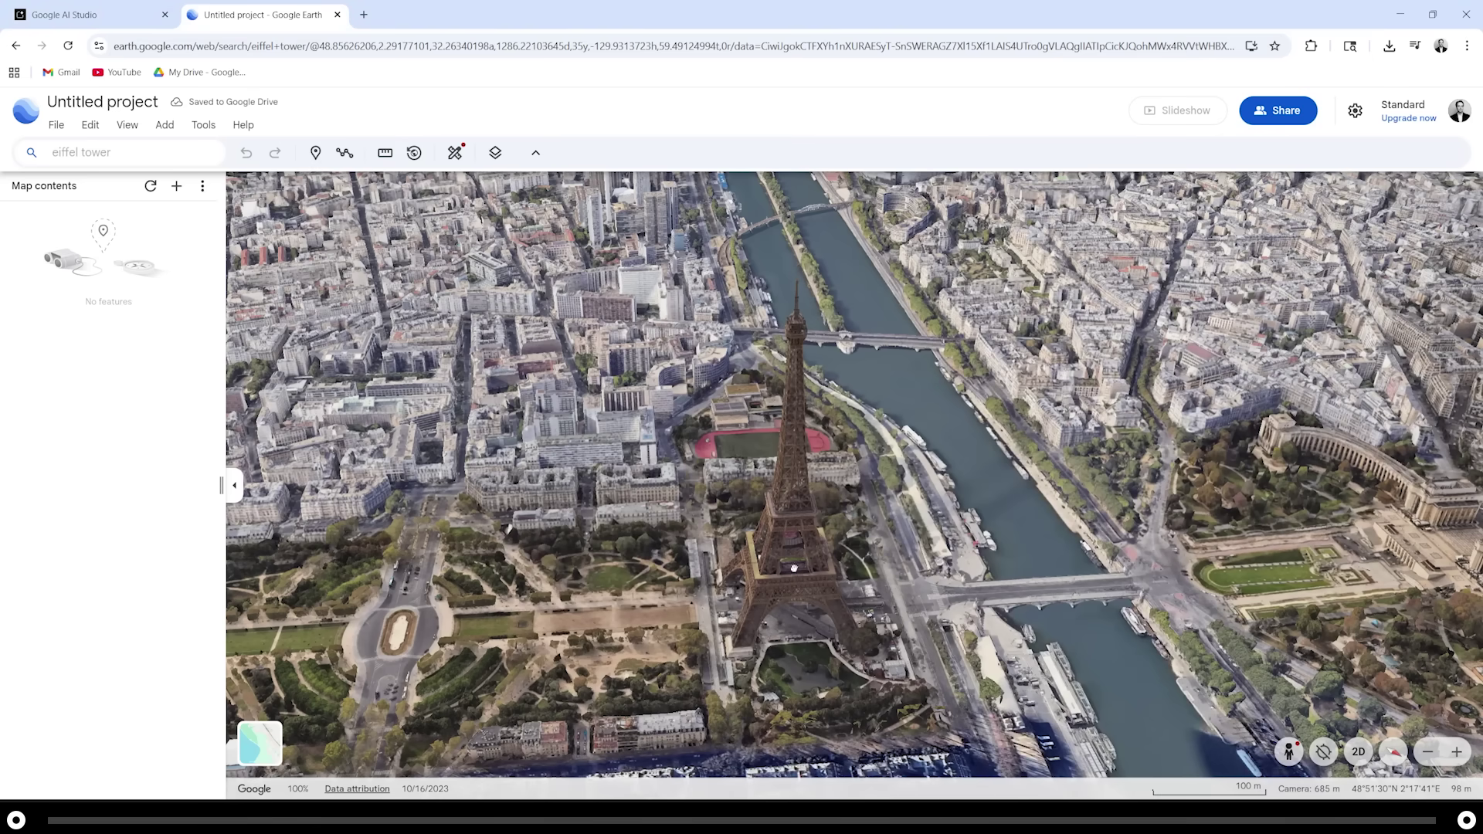
pyautogui.press('super+shift+s')
pyautogui.moveTo(662, 257); pyautogui.dragTo(904, 679)
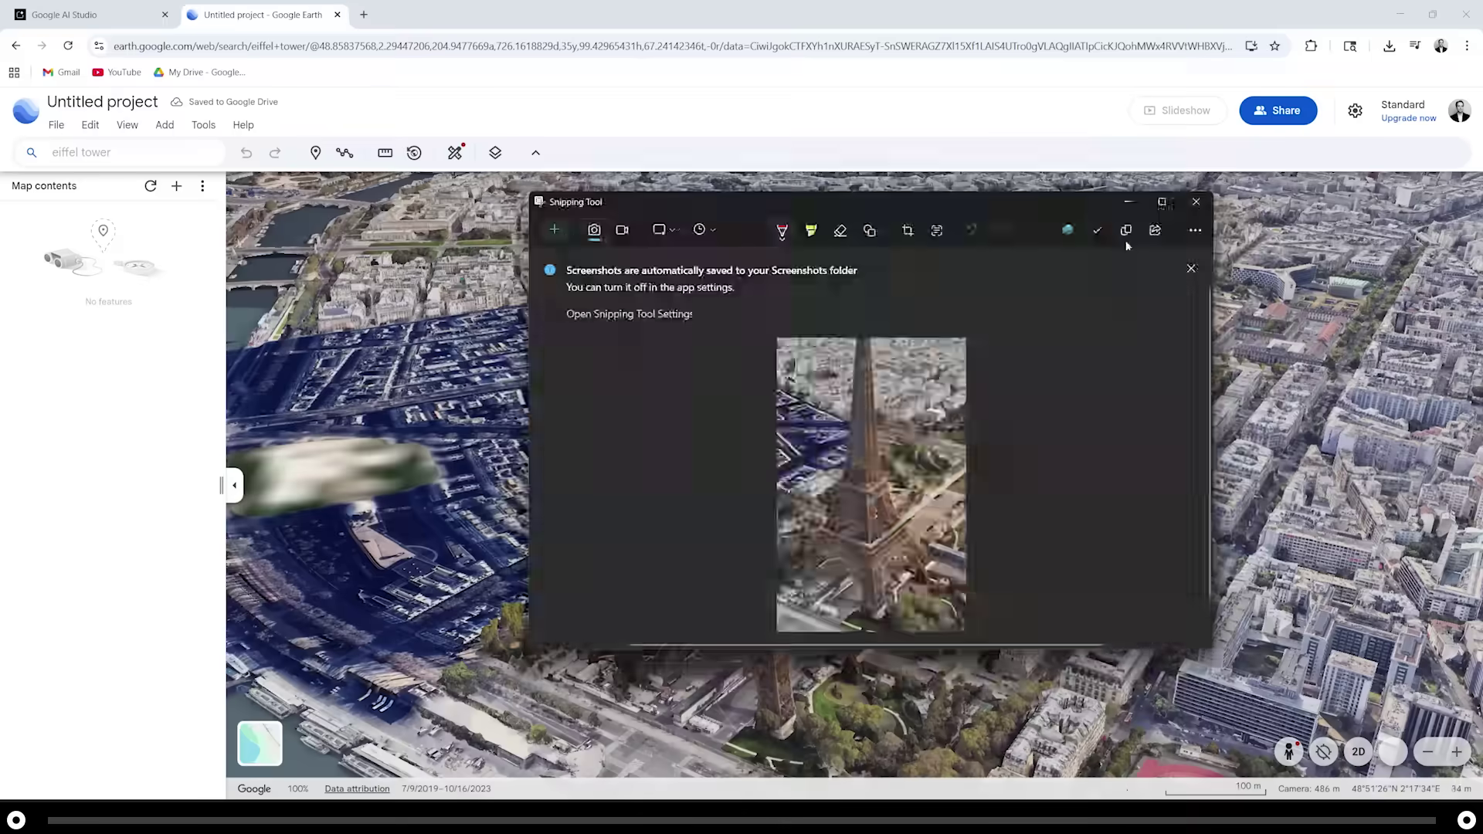
pyautogui.press('super+shift+s')
pyautogui.moveTo(555, 198); pyautogui.dragTo(863, 765)
pyautogui.moveTo(970, 530); pyautogui.dragTo(498, 228)
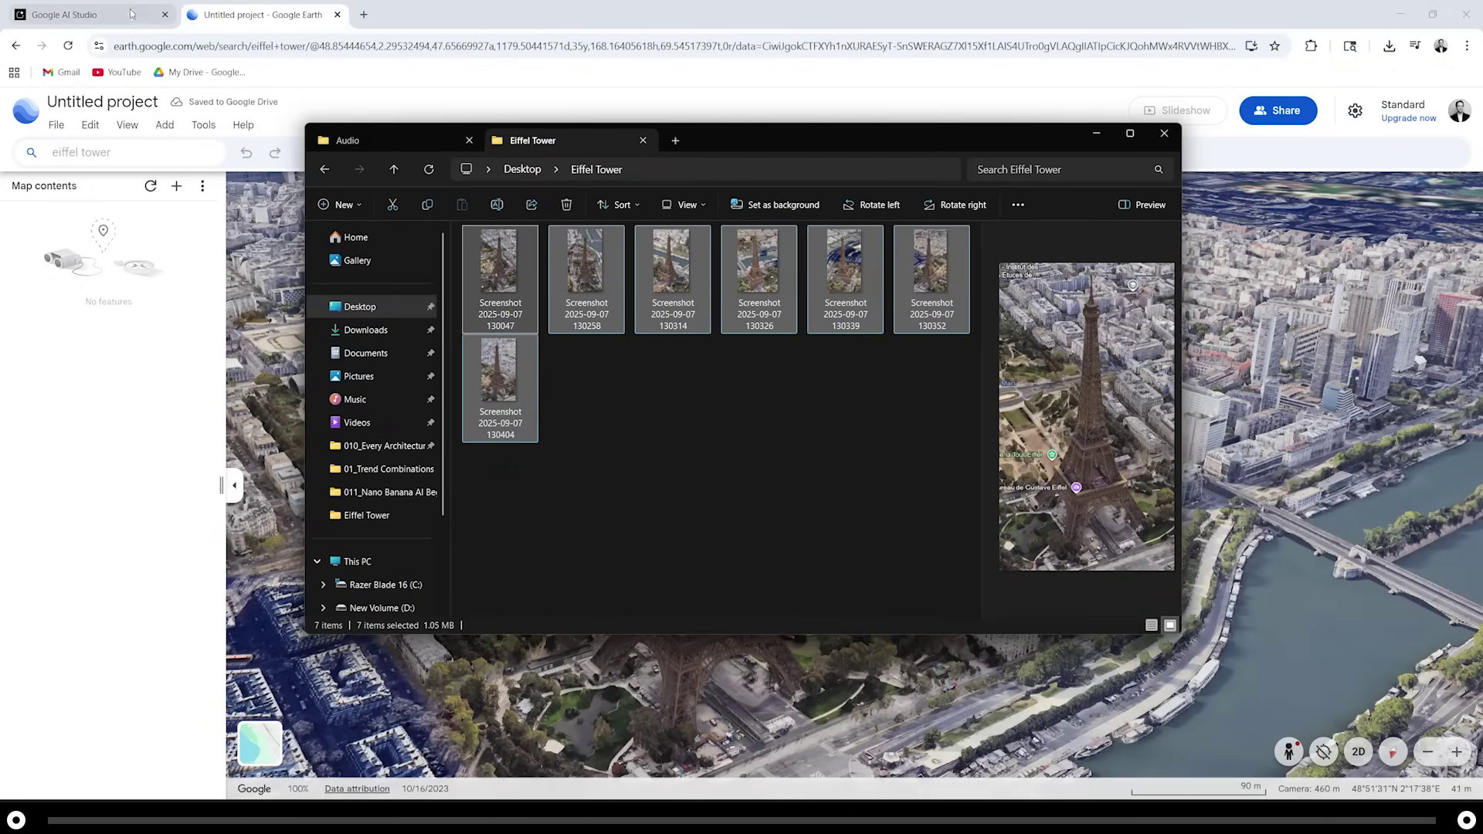
pyautogui.click(77, 15)
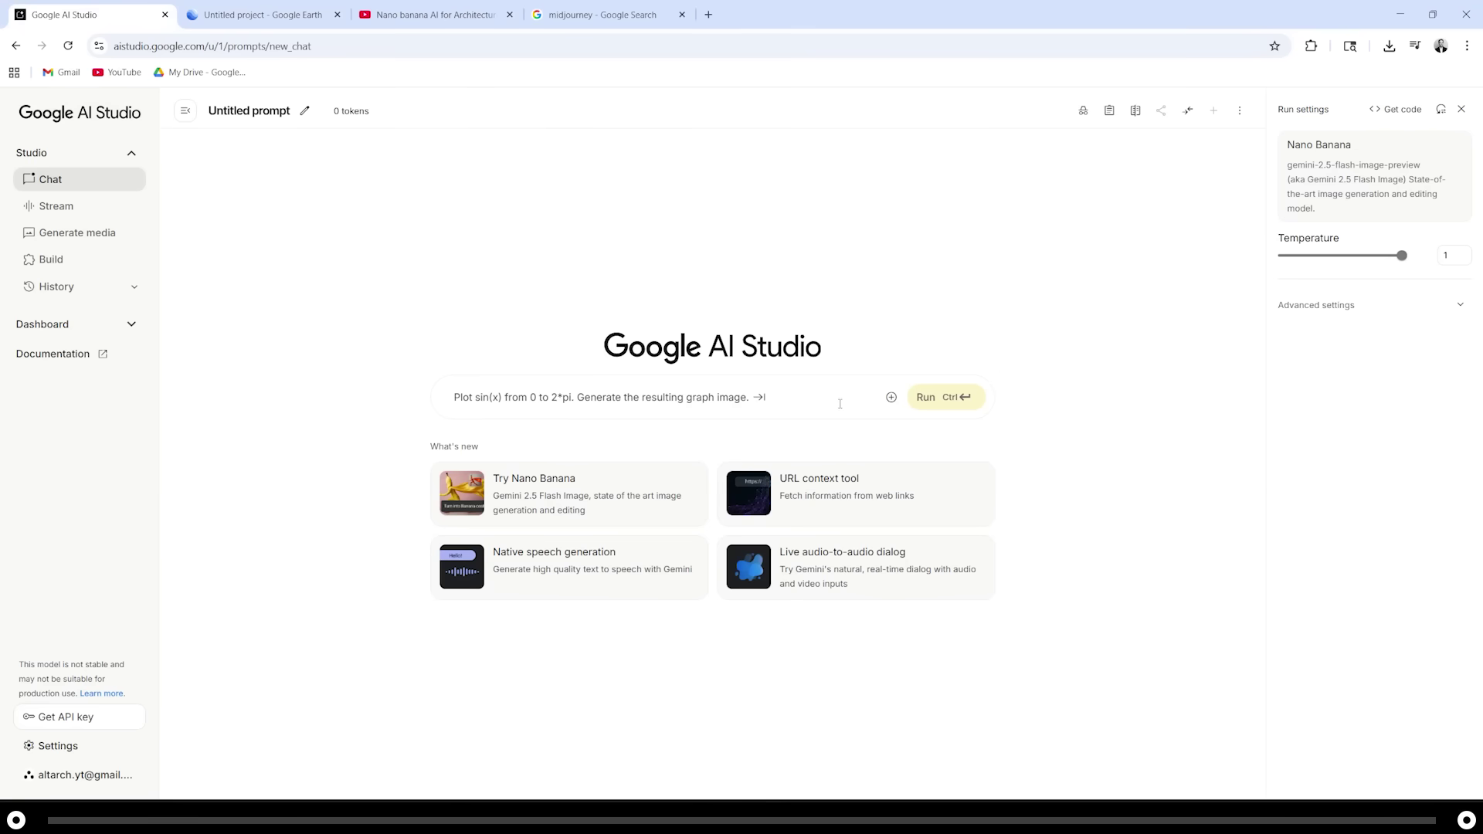
# Run the isometric-model prompt on the seven Eiffel screenshots and download the resulting image.
pyautogui.click(836, 404)
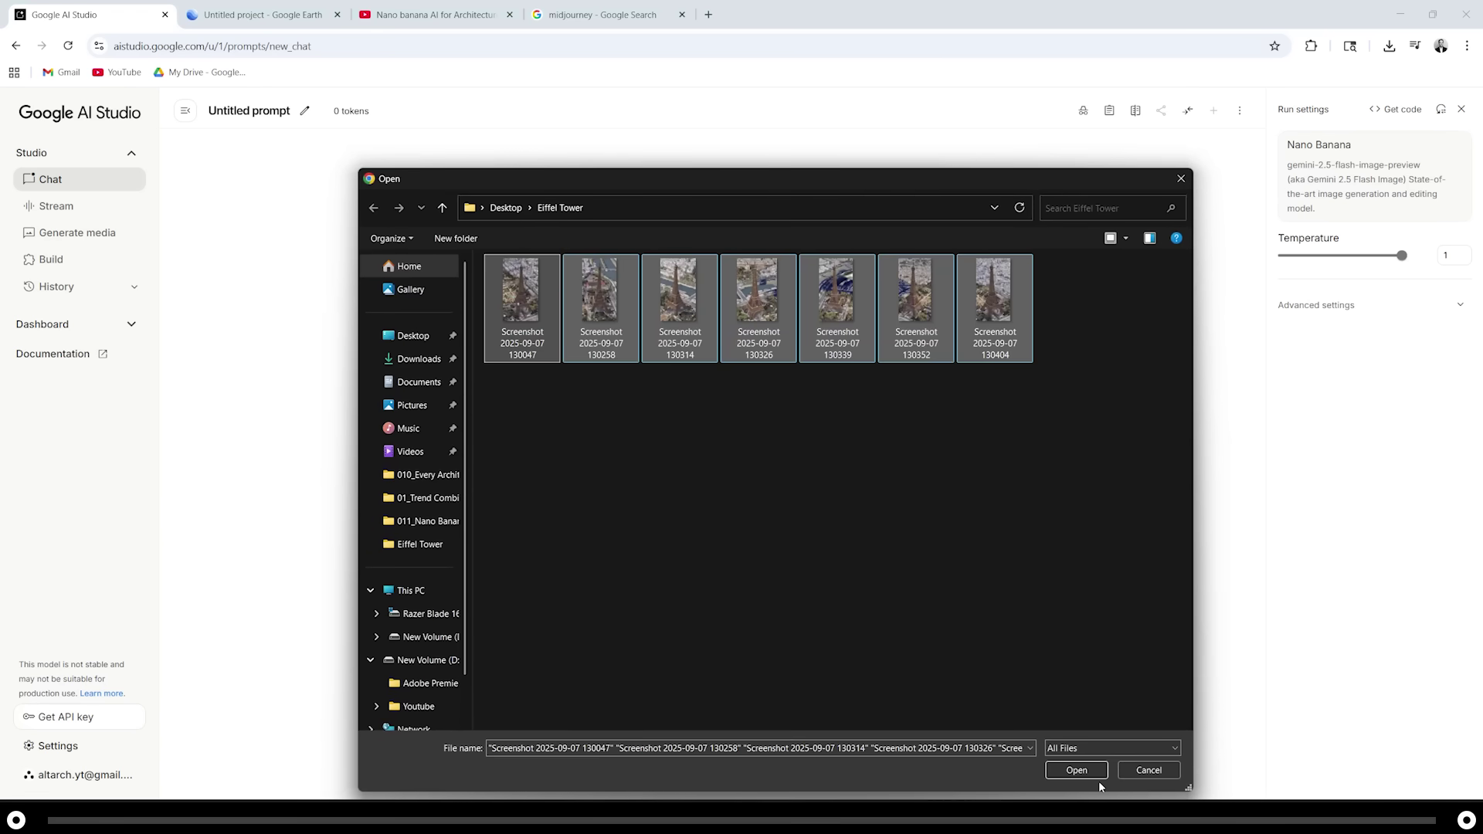
pyautogui.click(1096, 774)
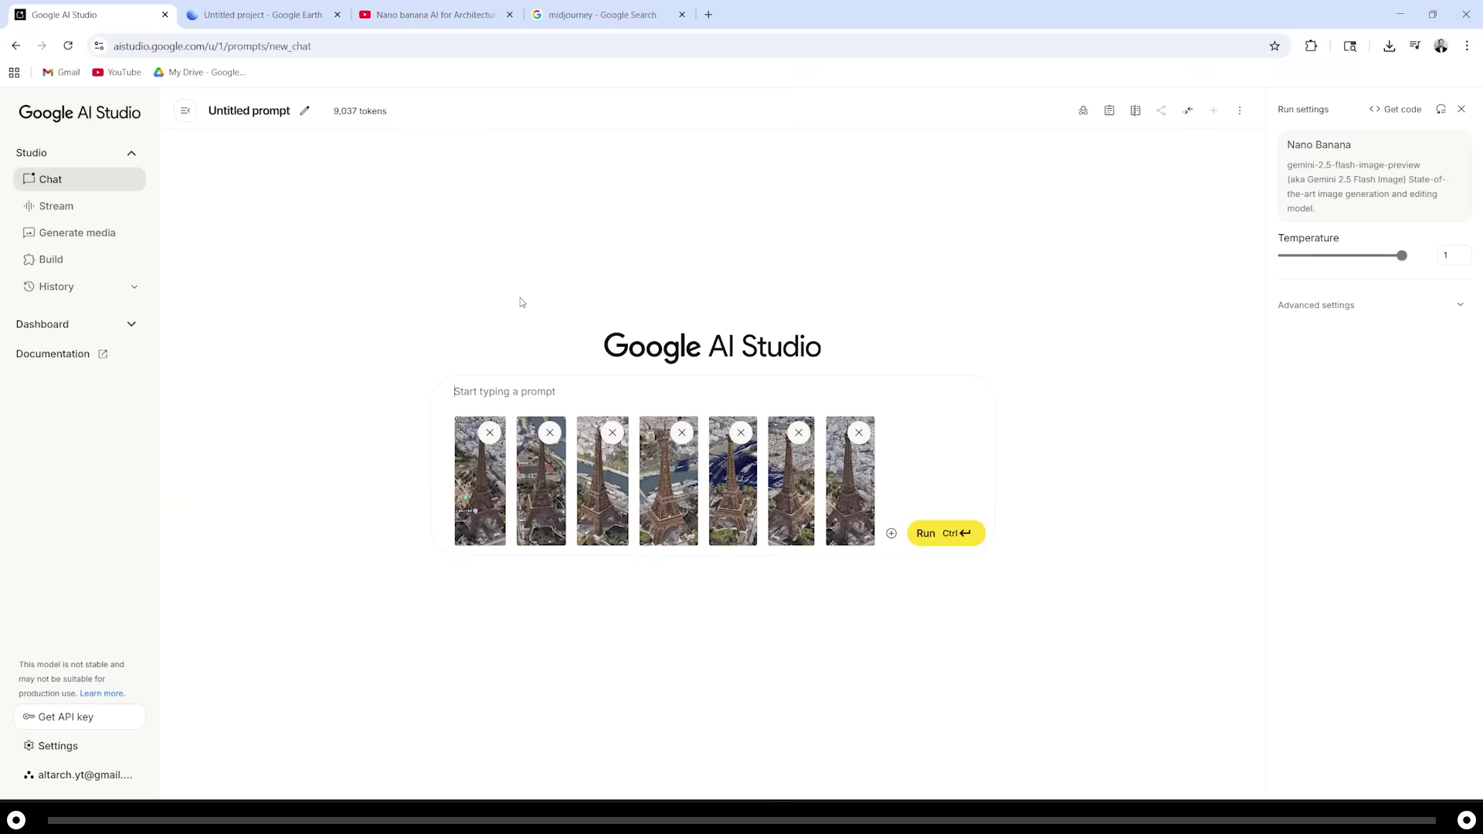
pyautogui.write('Create isometric image of a 3D model using the provided images as reference. use high fidelity textures and materials and keep the architectural elements as accurate as possible to the provided image. Leave out the background, vegetation, or landscape. Minimal shadows.')
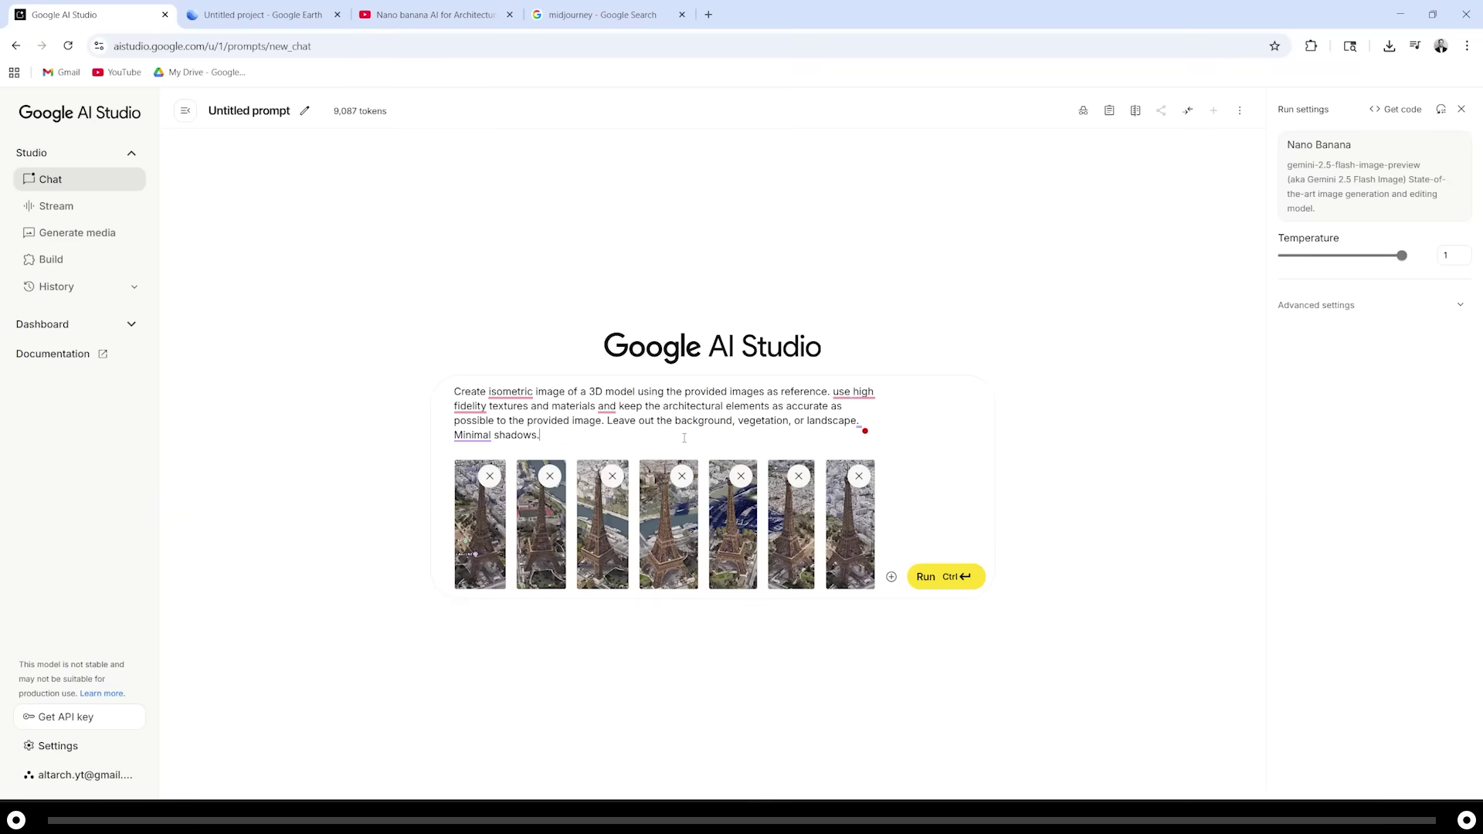
pyautogui.hotkey('ctrl', 'Return')
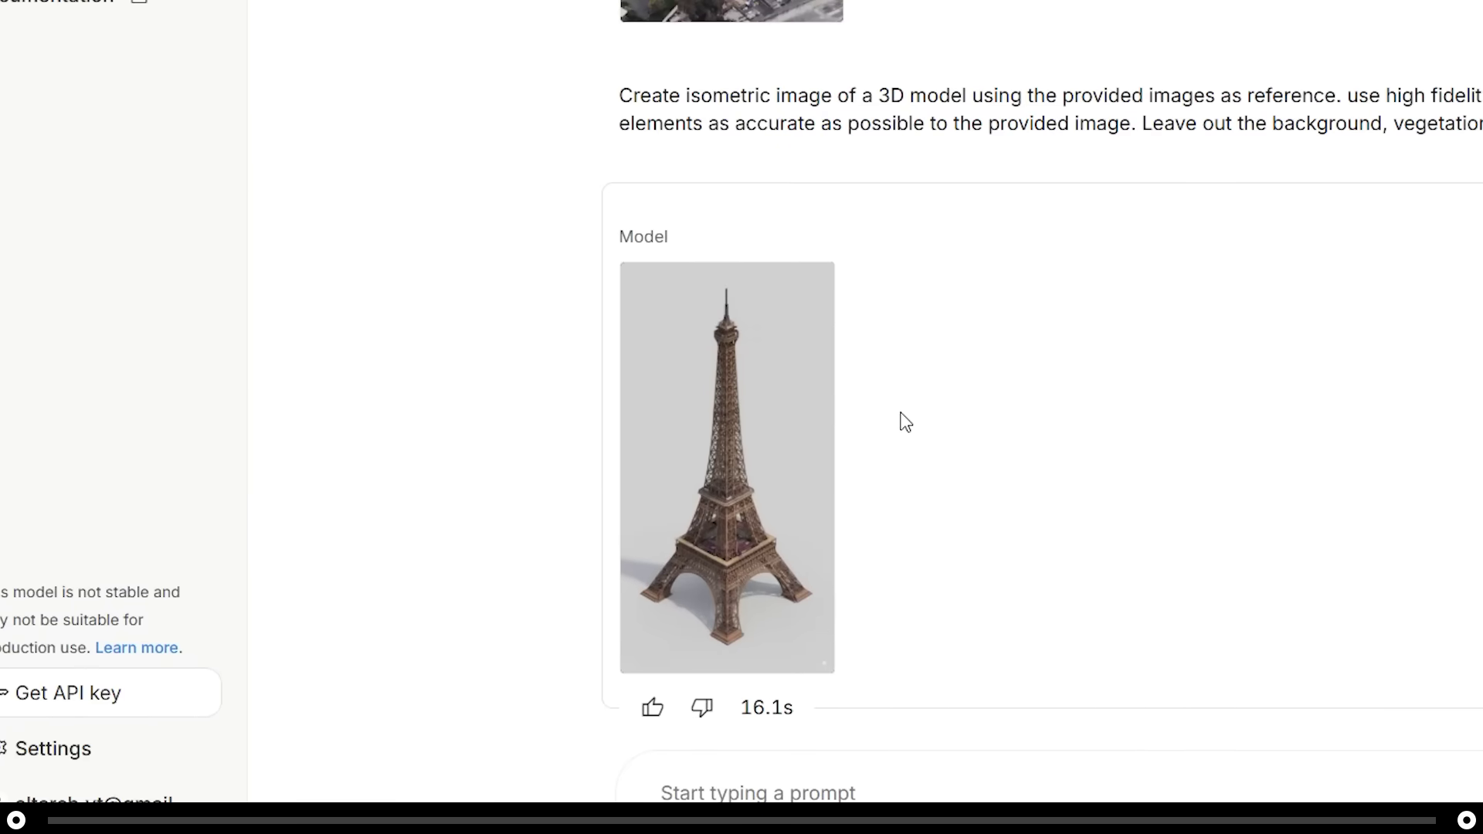
pyautogui.moveTo(815, 410)
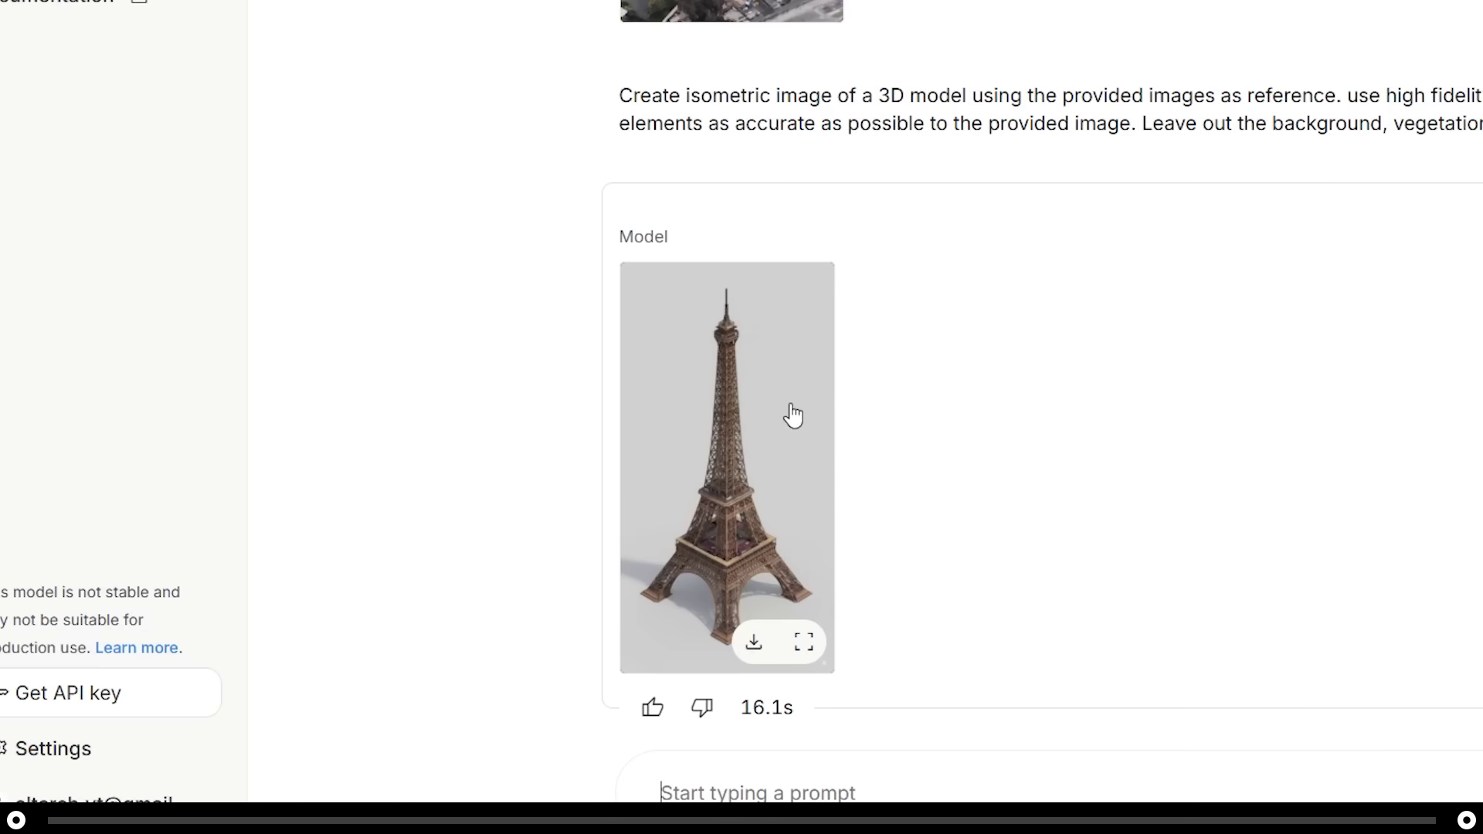
pyautogui.click(750, 659)
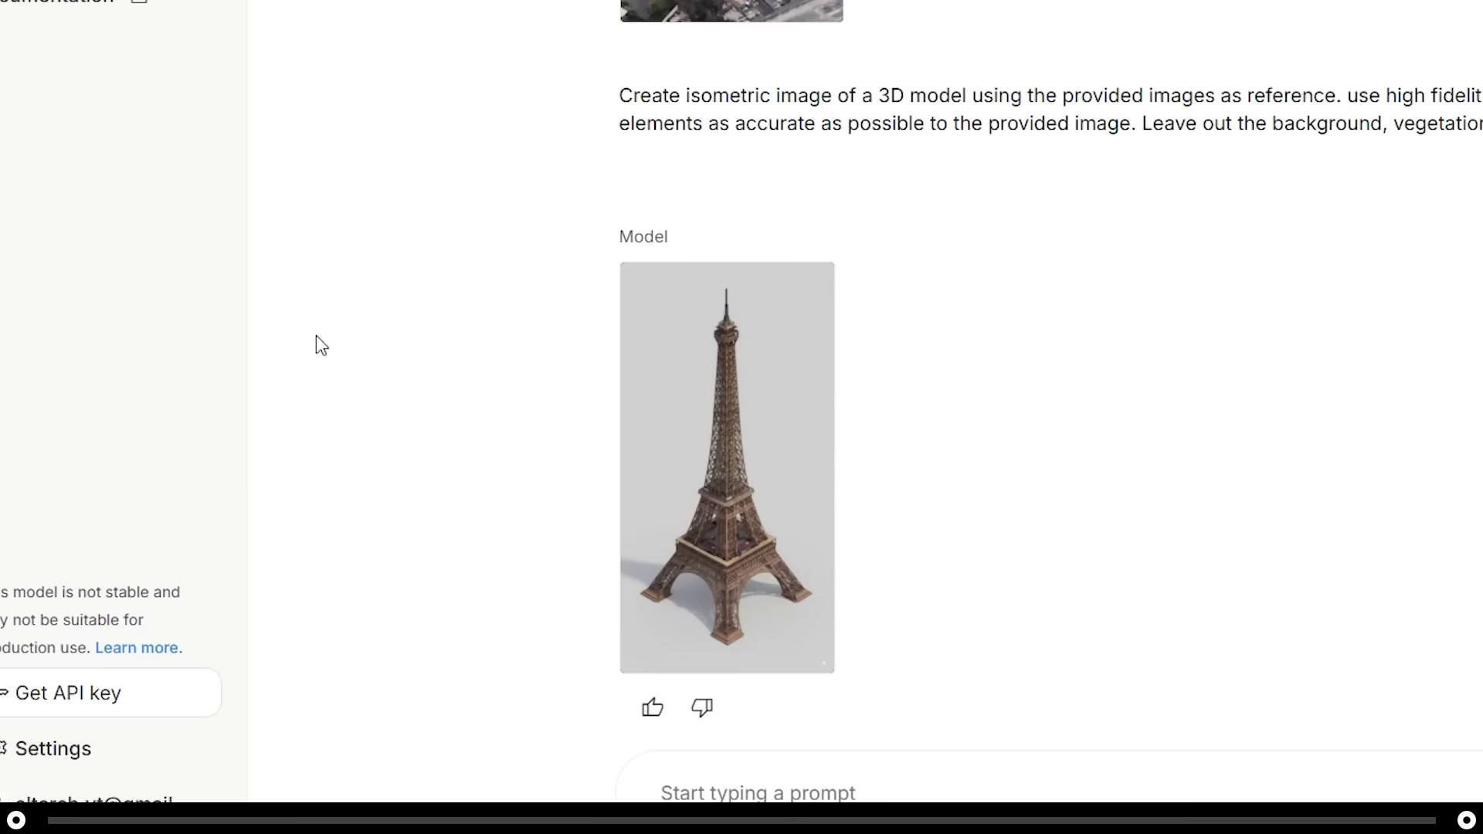
pyautogui.hotkey('ctrl', 't')
# Find Meshy through a 'meshy ai' search and open its workspace.
pyautogui.click(545, 296)
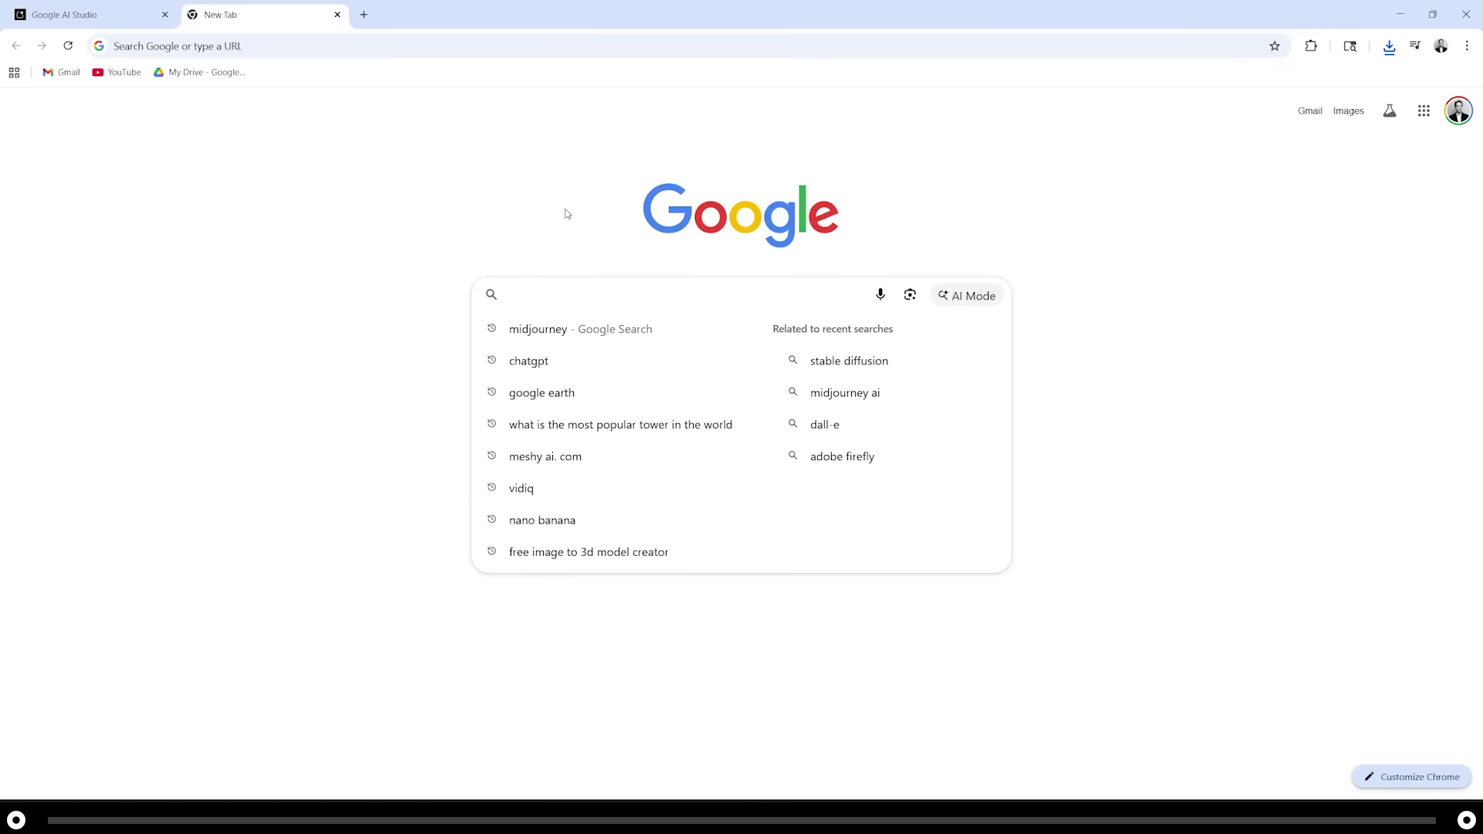
pyautogui.write('meshy ai. com')
pyautogui.press('Return')
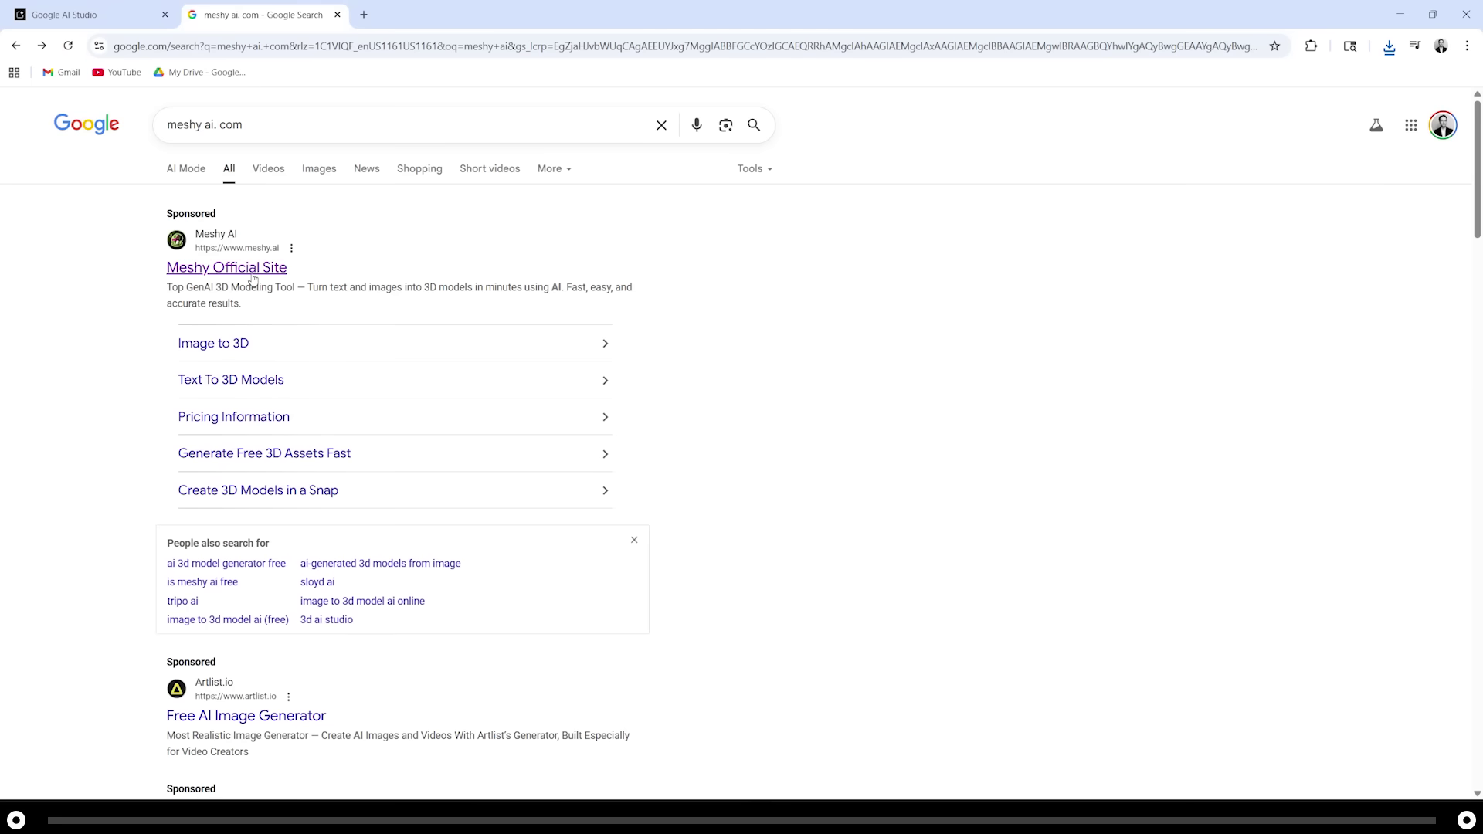
pyautogui.click(252, 270)
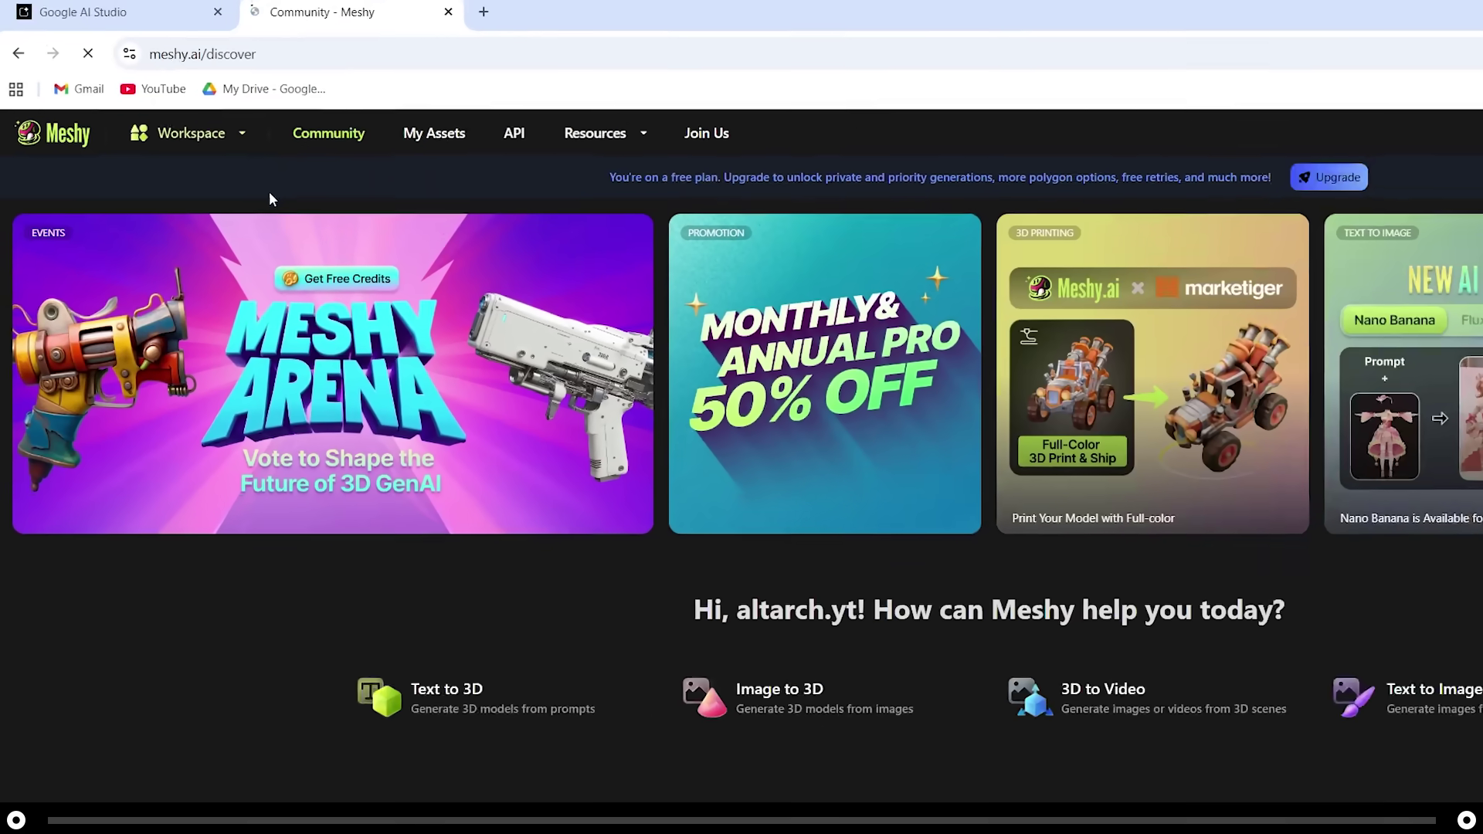
pyautogui.click(224, 143)
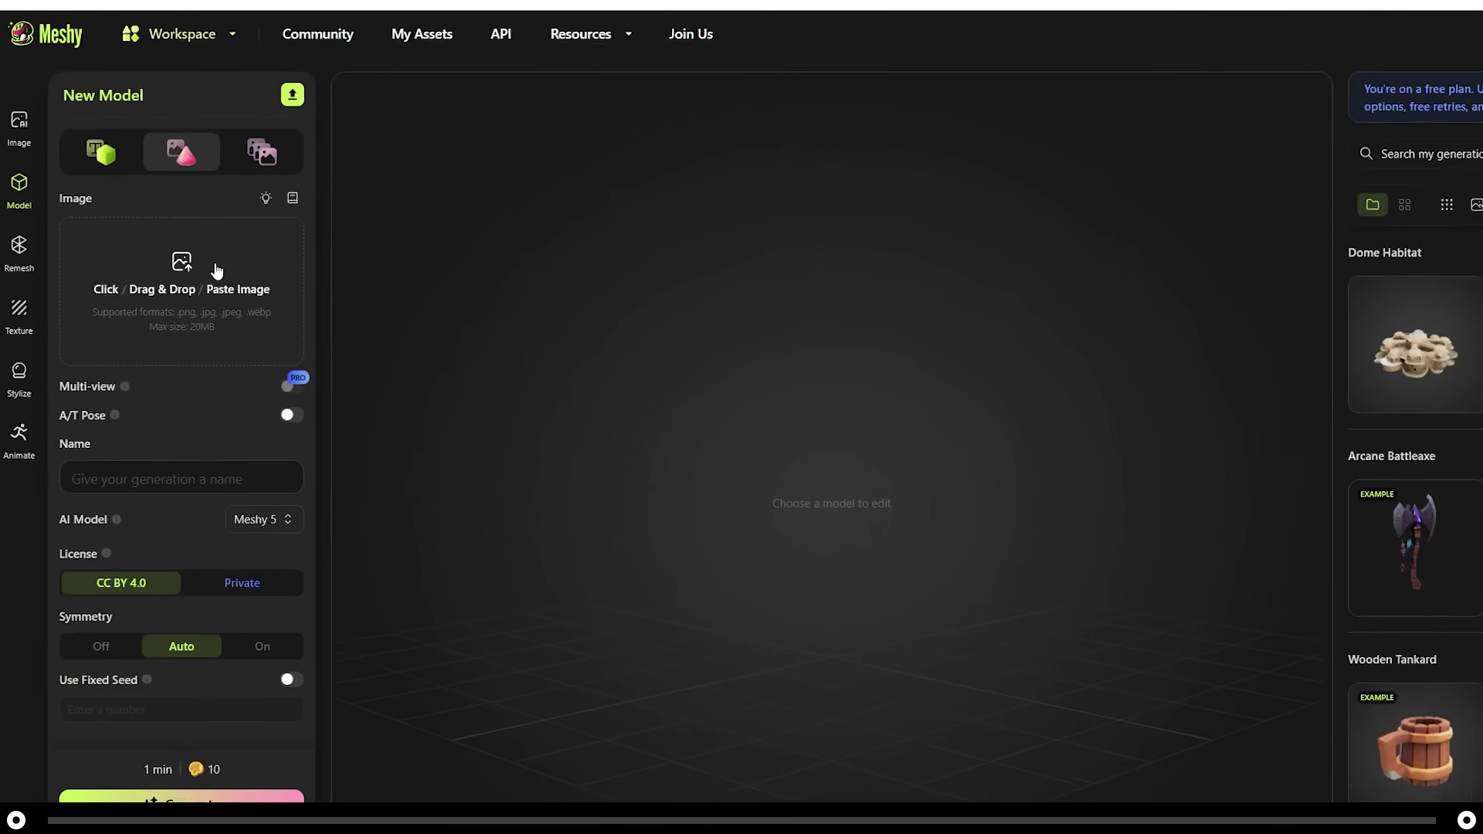
# Upload the Eiffel Tower image to Image to 3D and generate the four drafts.
pyautogui.click(232, 263)
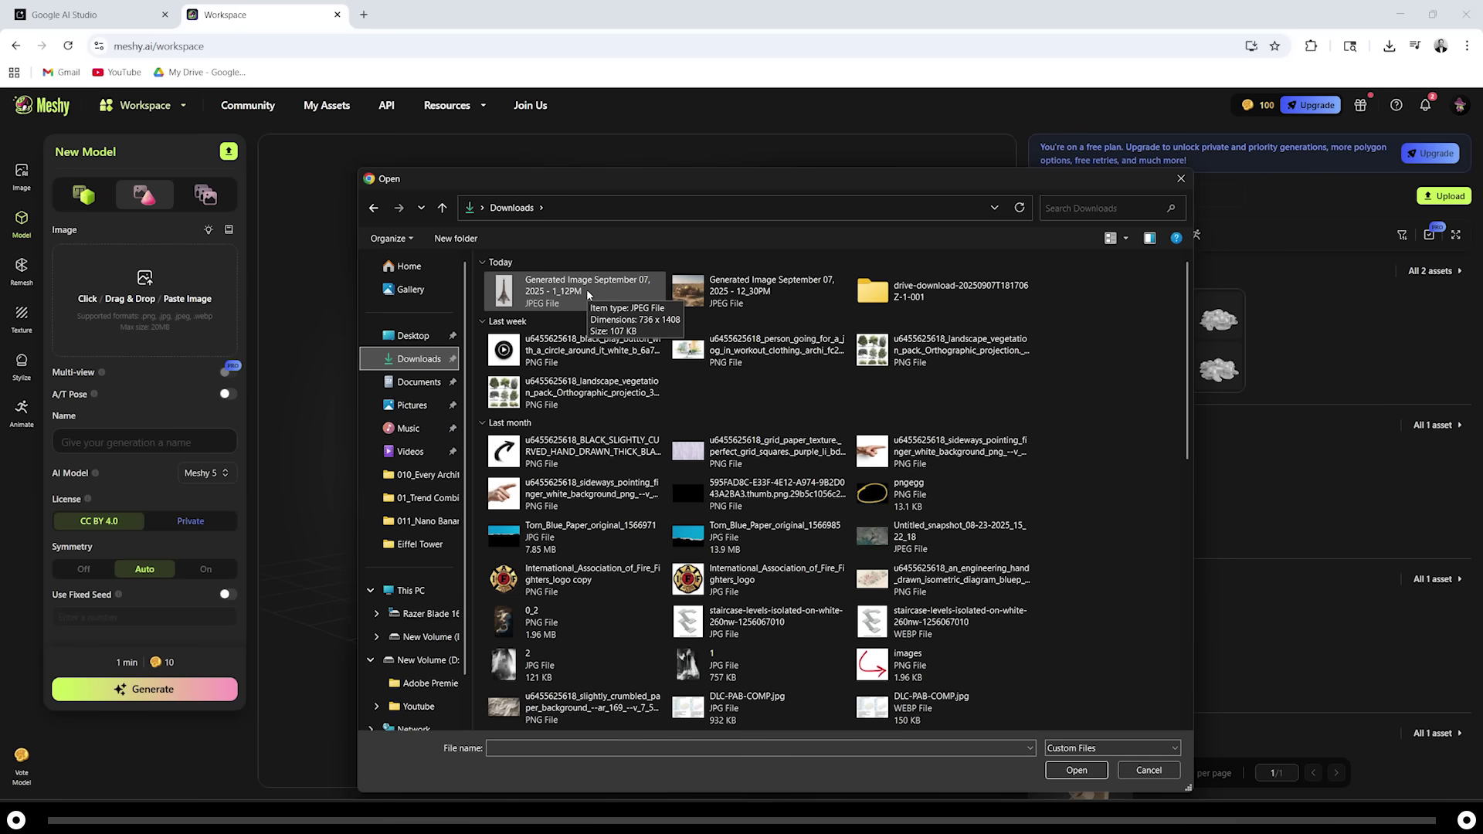
pyautogui.doubleClick(587, 294)
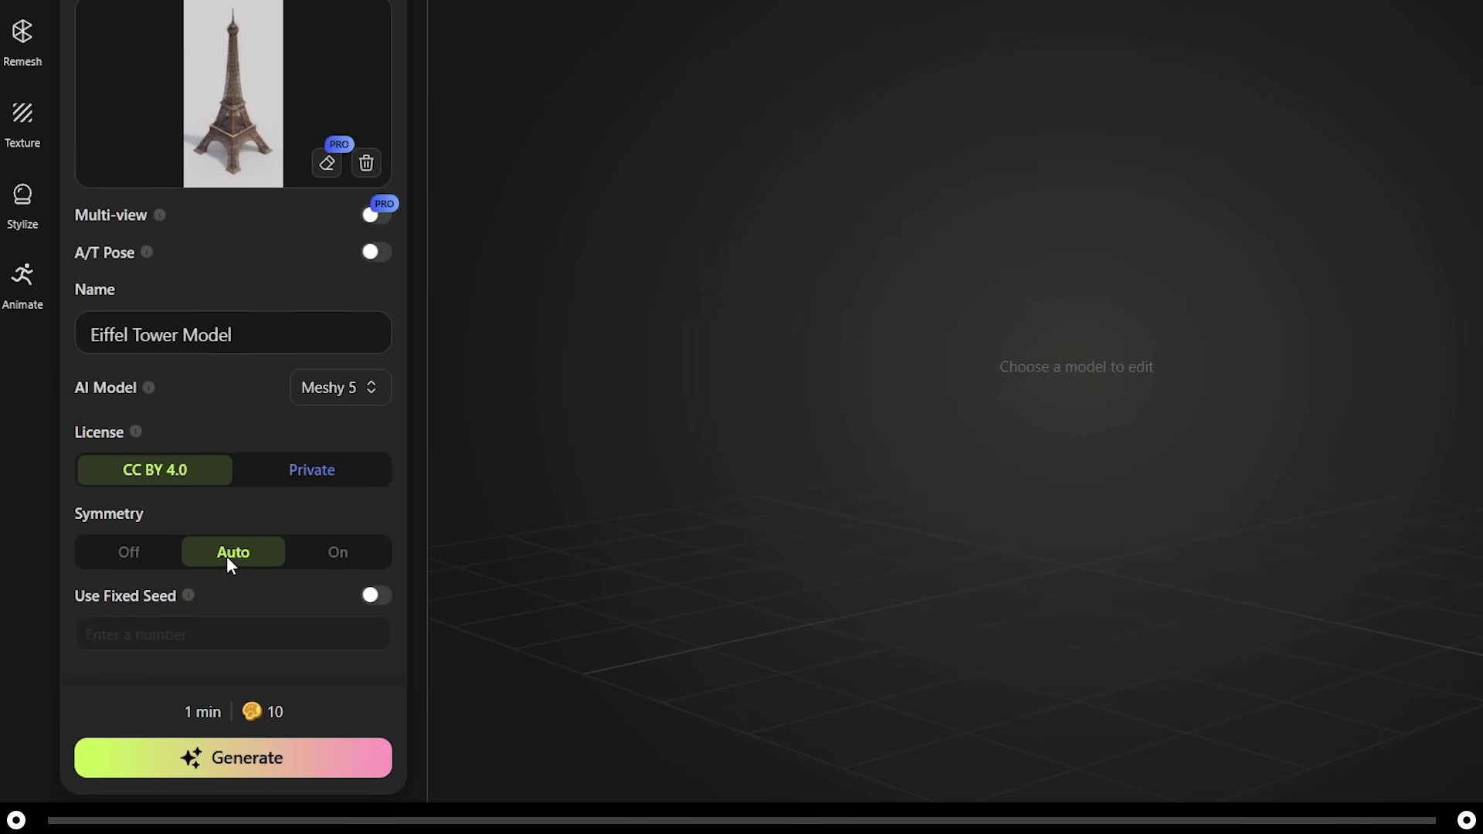
pyautogui.click(217, 761)
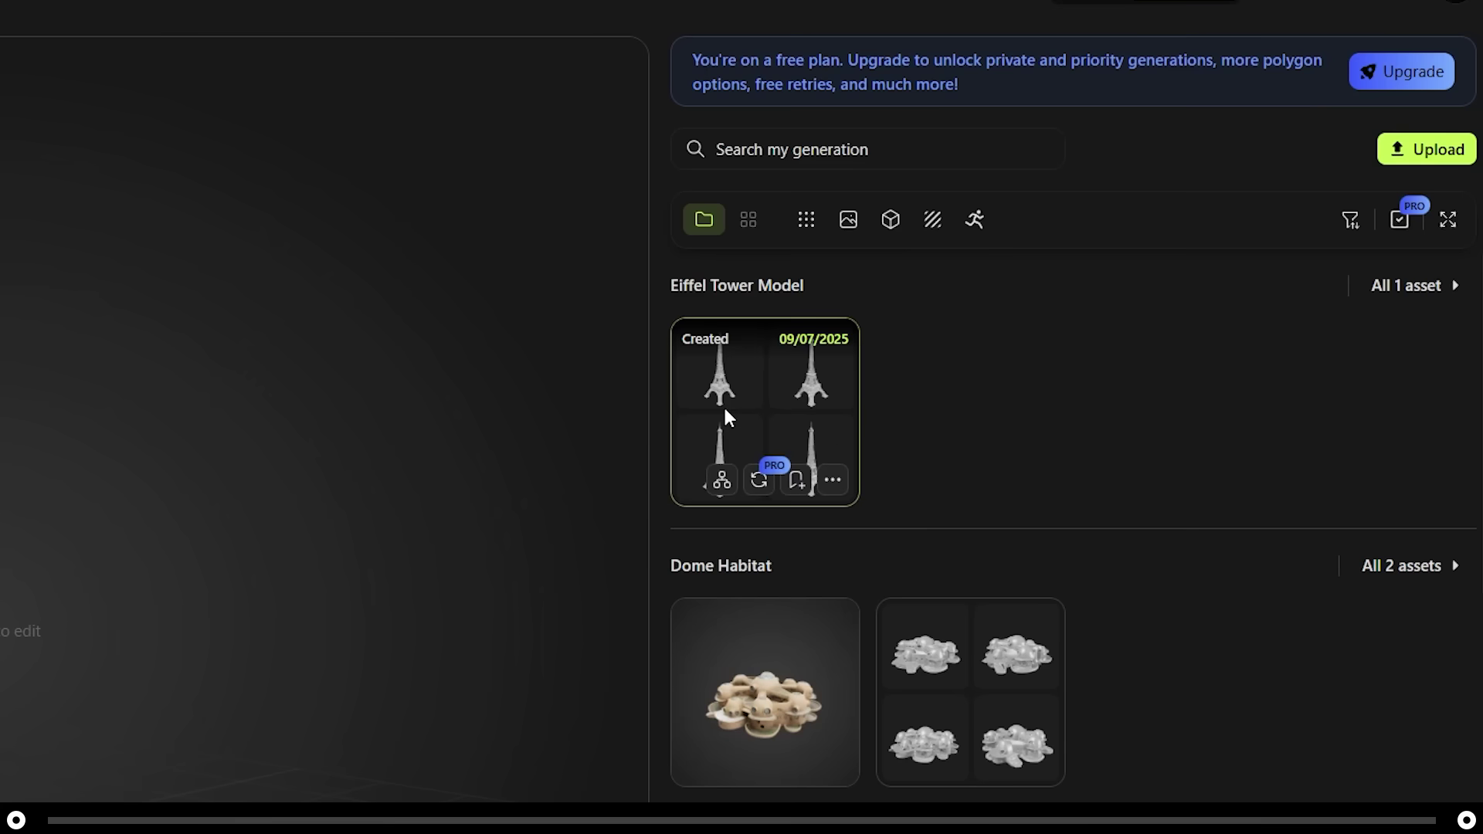
pyautogui.click(725, 411)
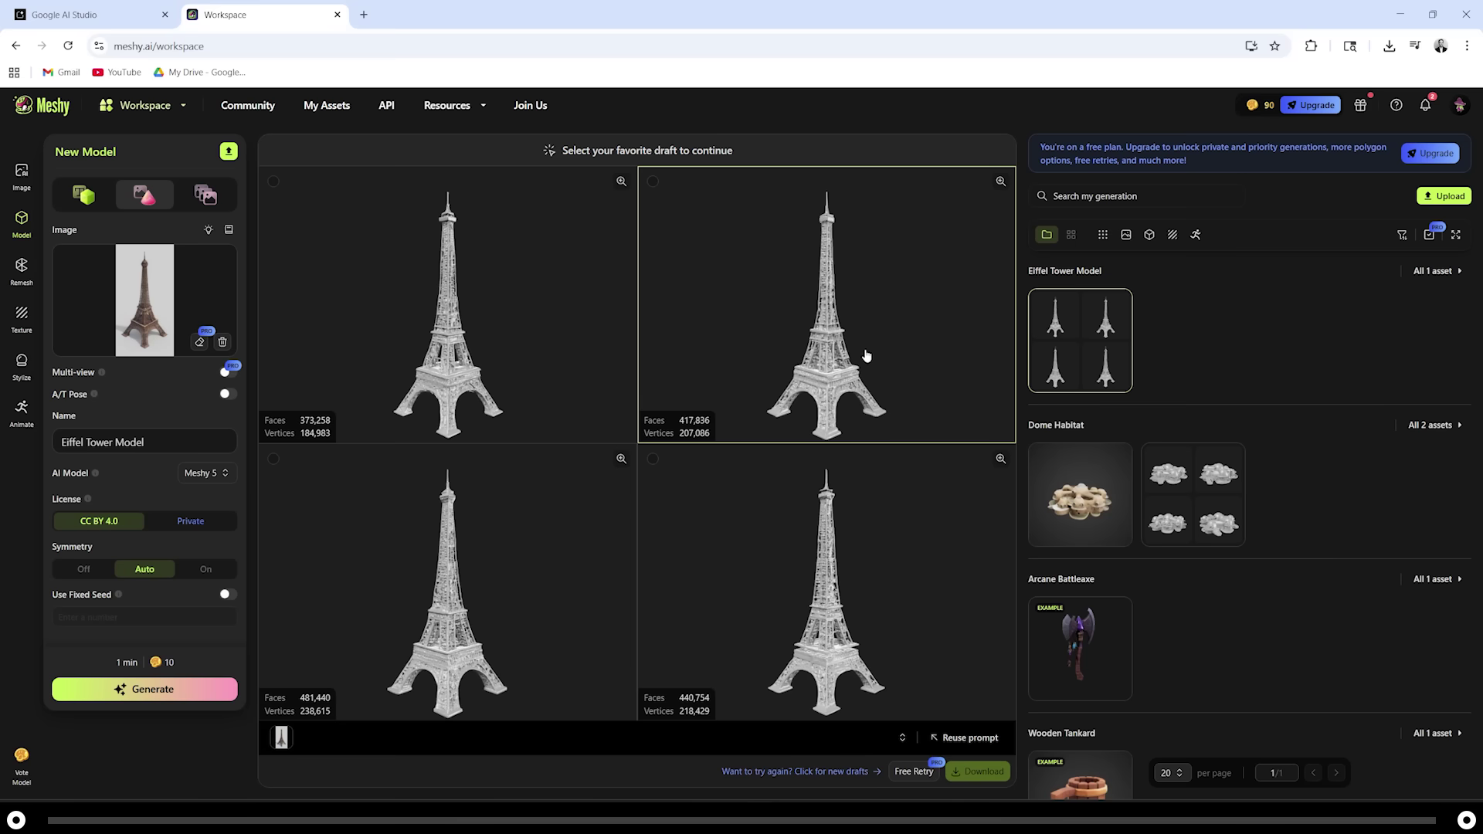
# Choose the bottom-right 440,754-face draft and confirm texture generation.
pyautogui.click(761, 527)
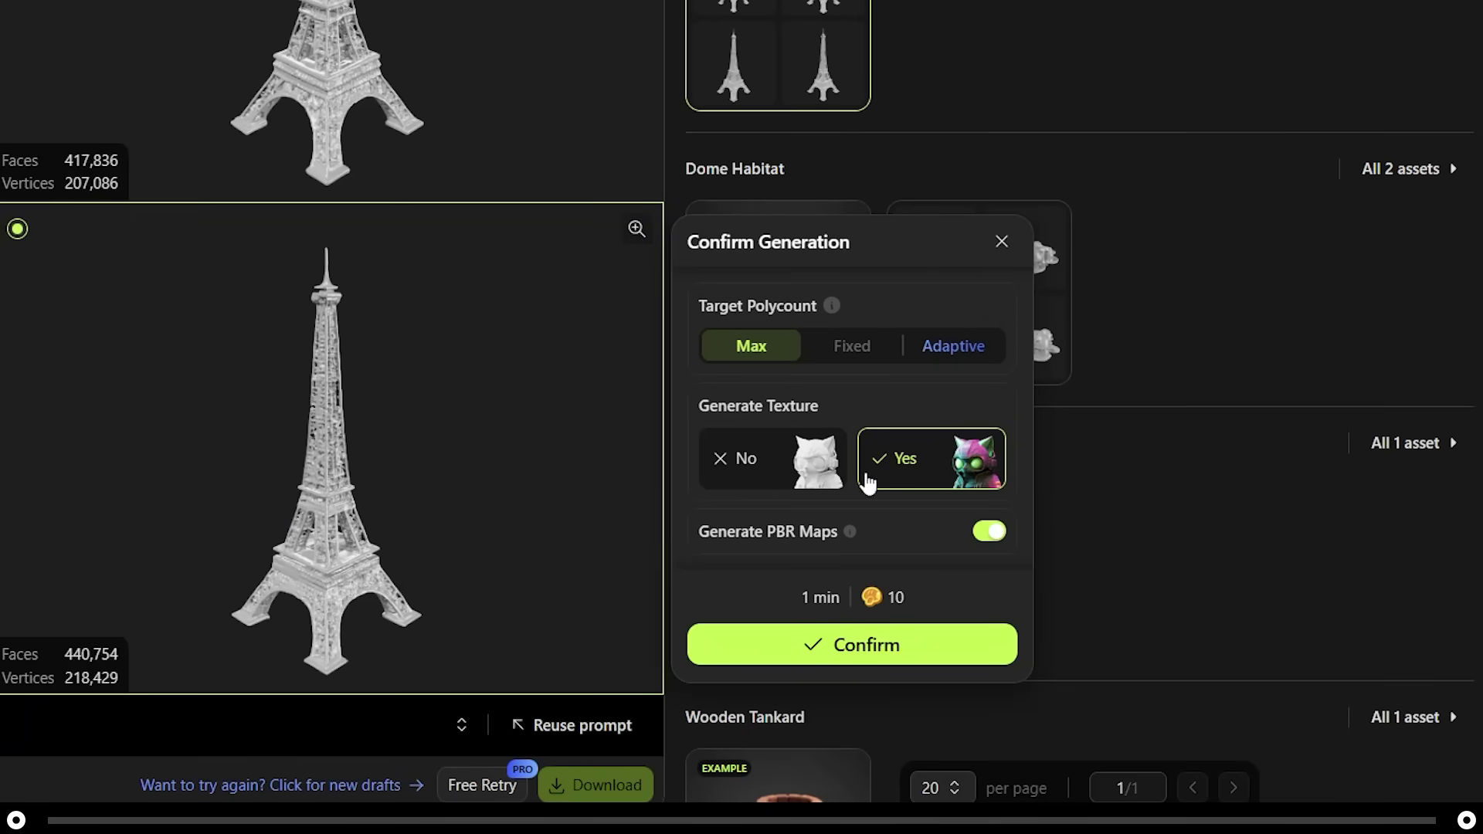
pyautogui.click(858, 658)
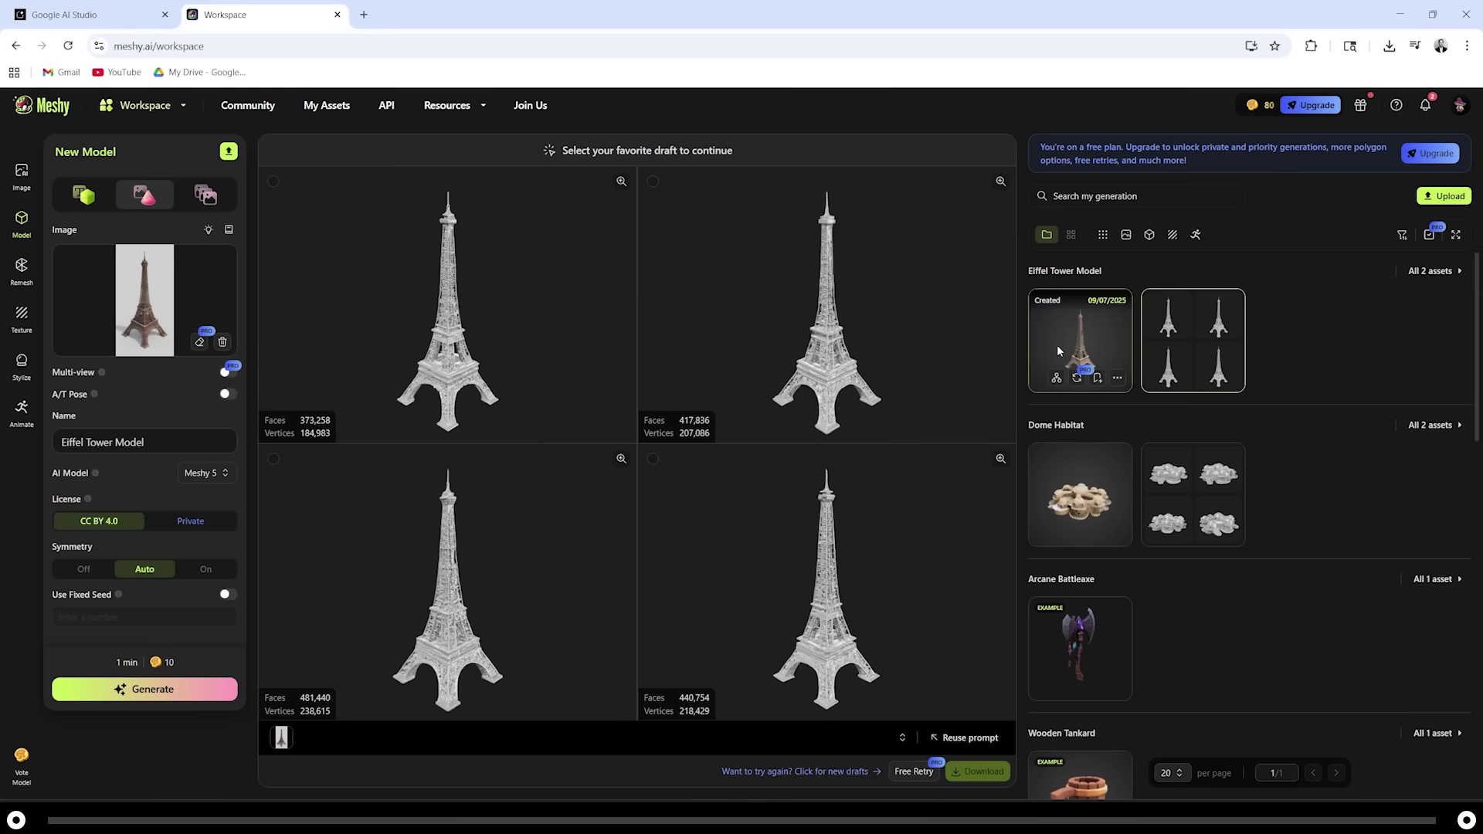
# Open the Created Eiffel Tower card and rotate the model to inspect its texture.
pyautogui.click(1057, 332)
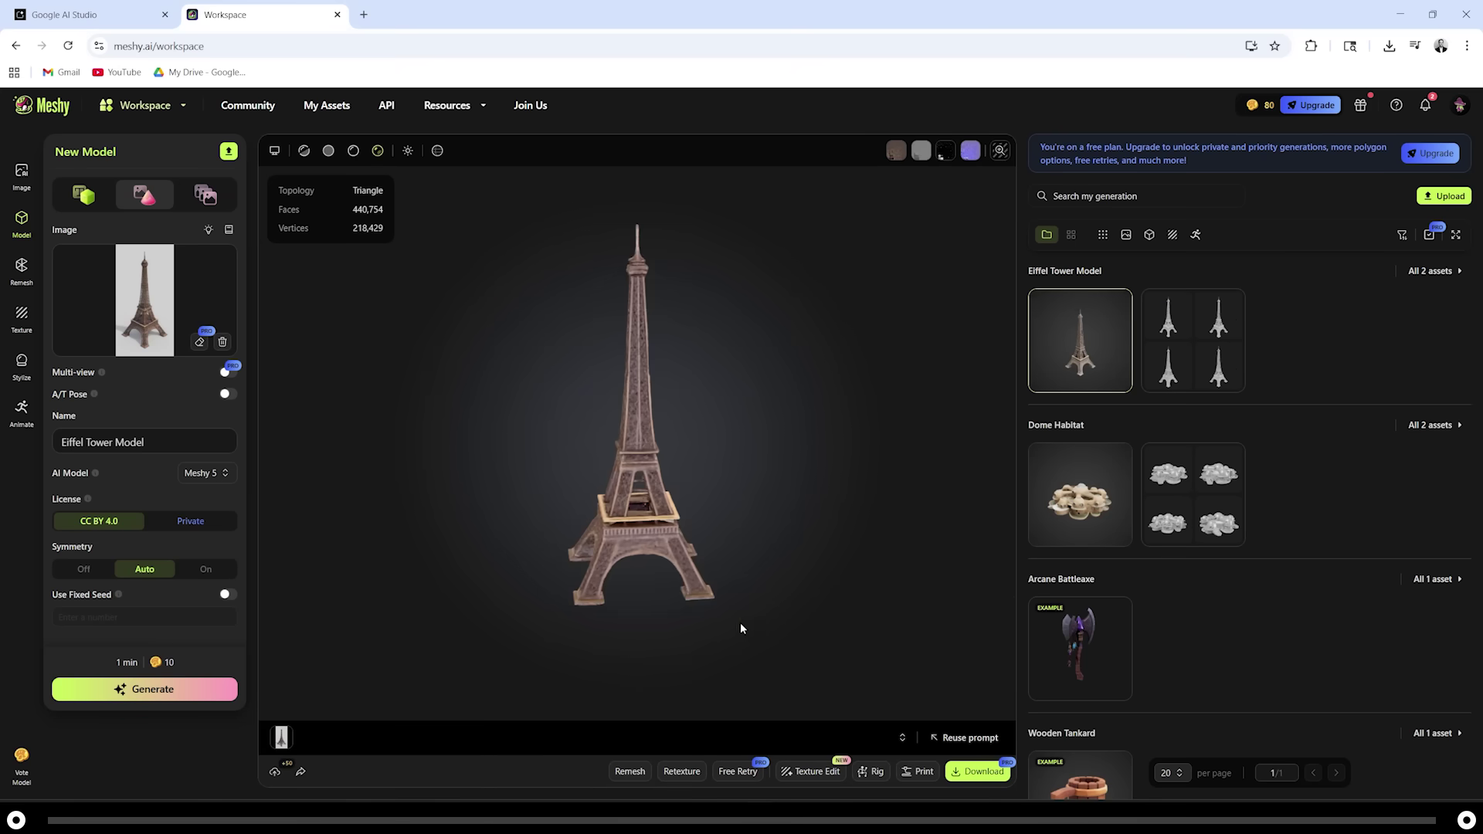
pyautogui.moveTo(740, 627); pyautogui.dragTo(836, 610)
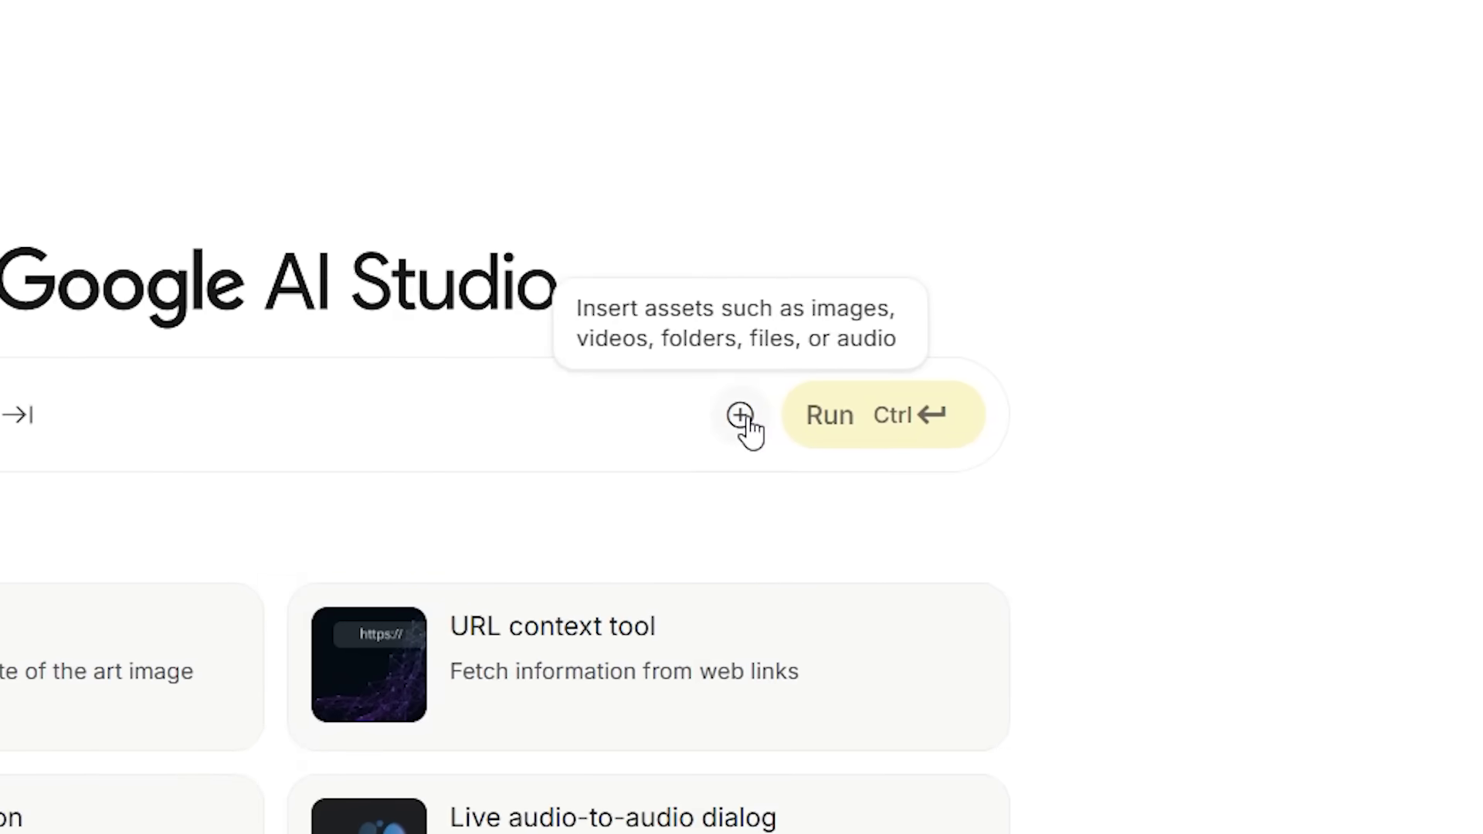
# Run the floorplan-to-aerial-city prompt, then request glass domes enclosing 2 of the pods.
pyautogui.click(742, 417)
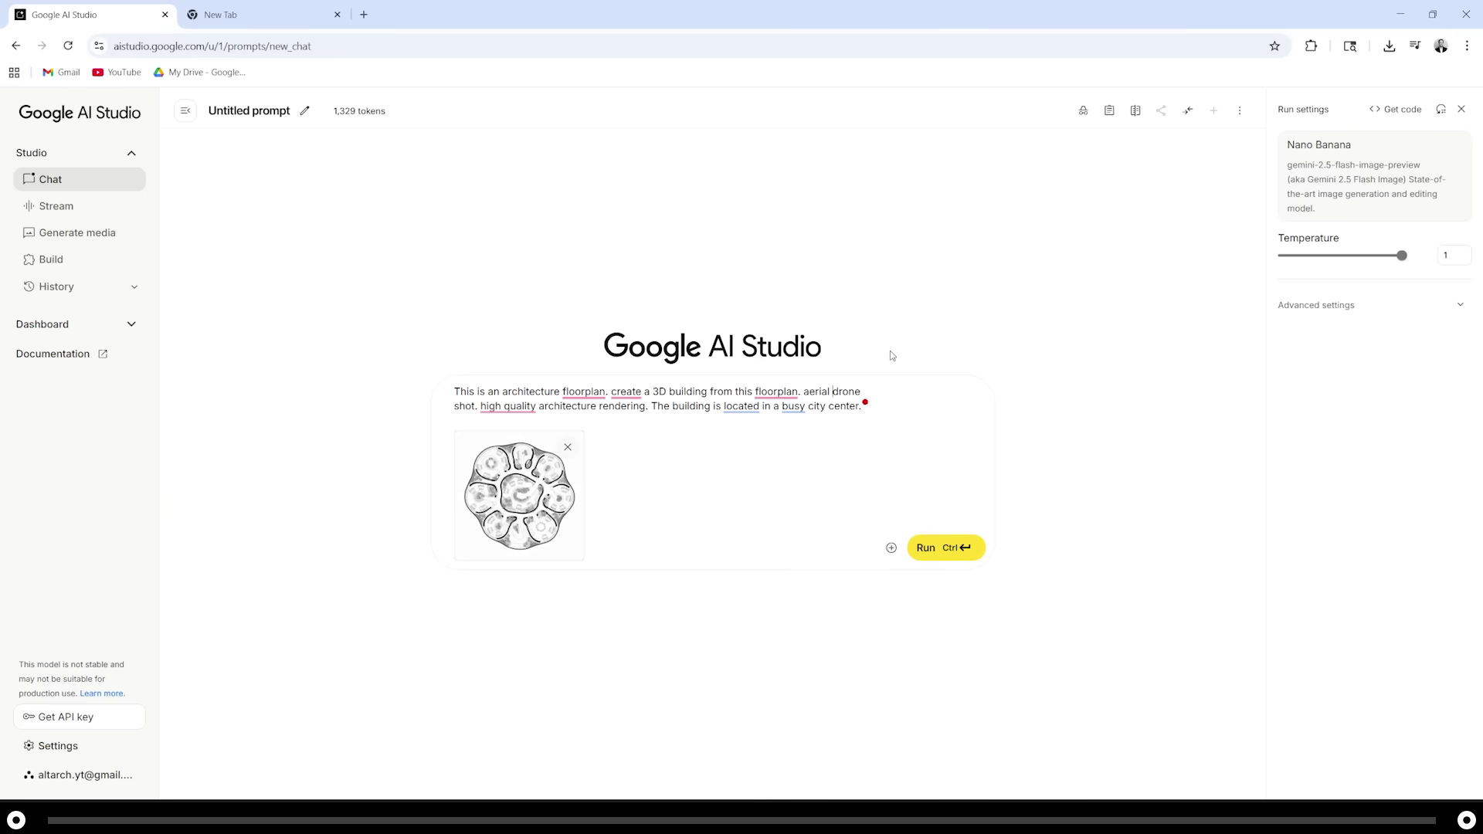
pyautogui.hotkey('ctrl', 'Return')
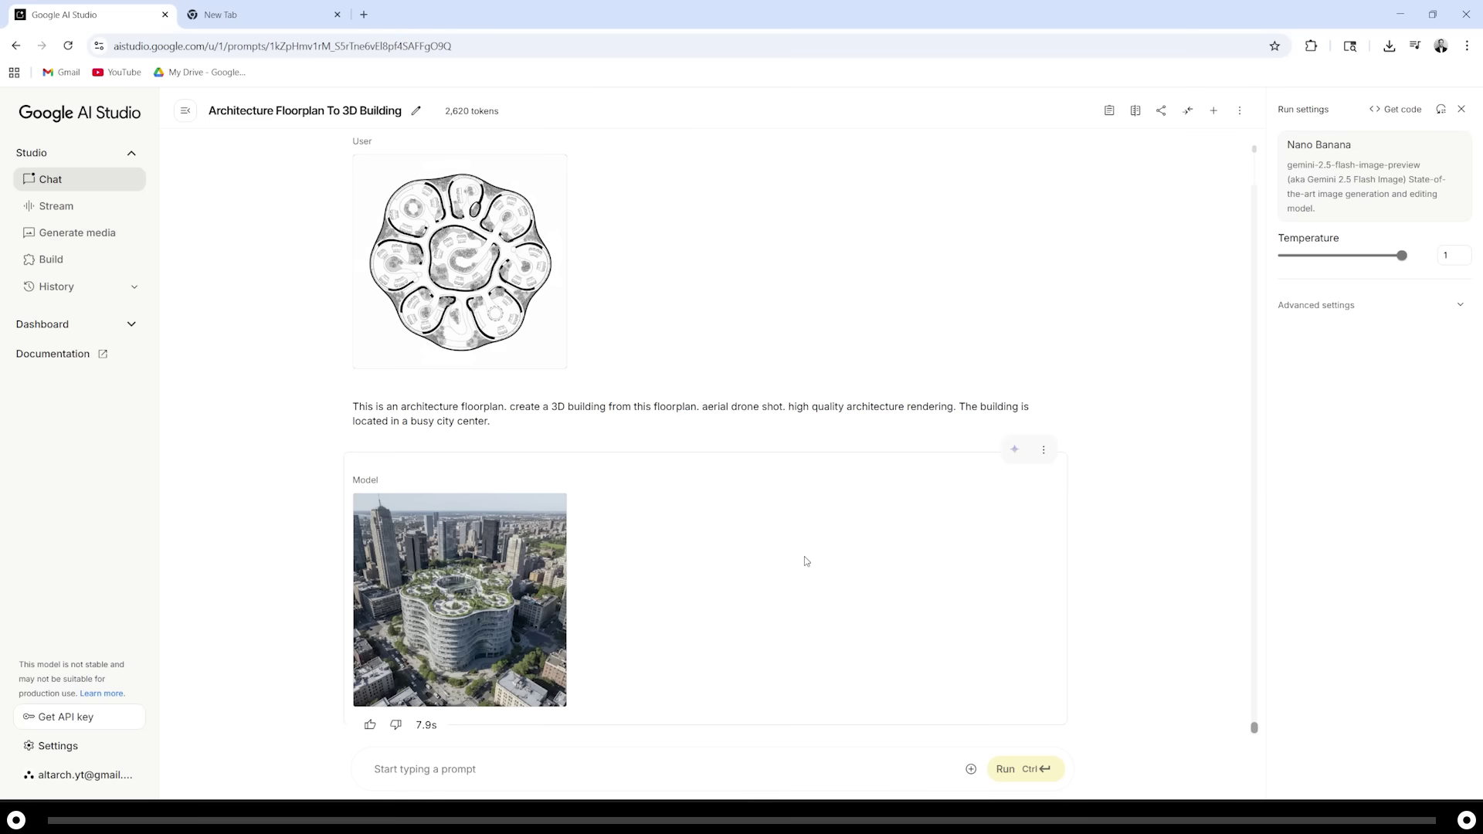
pyautogui.write('I want 2 of the pods')
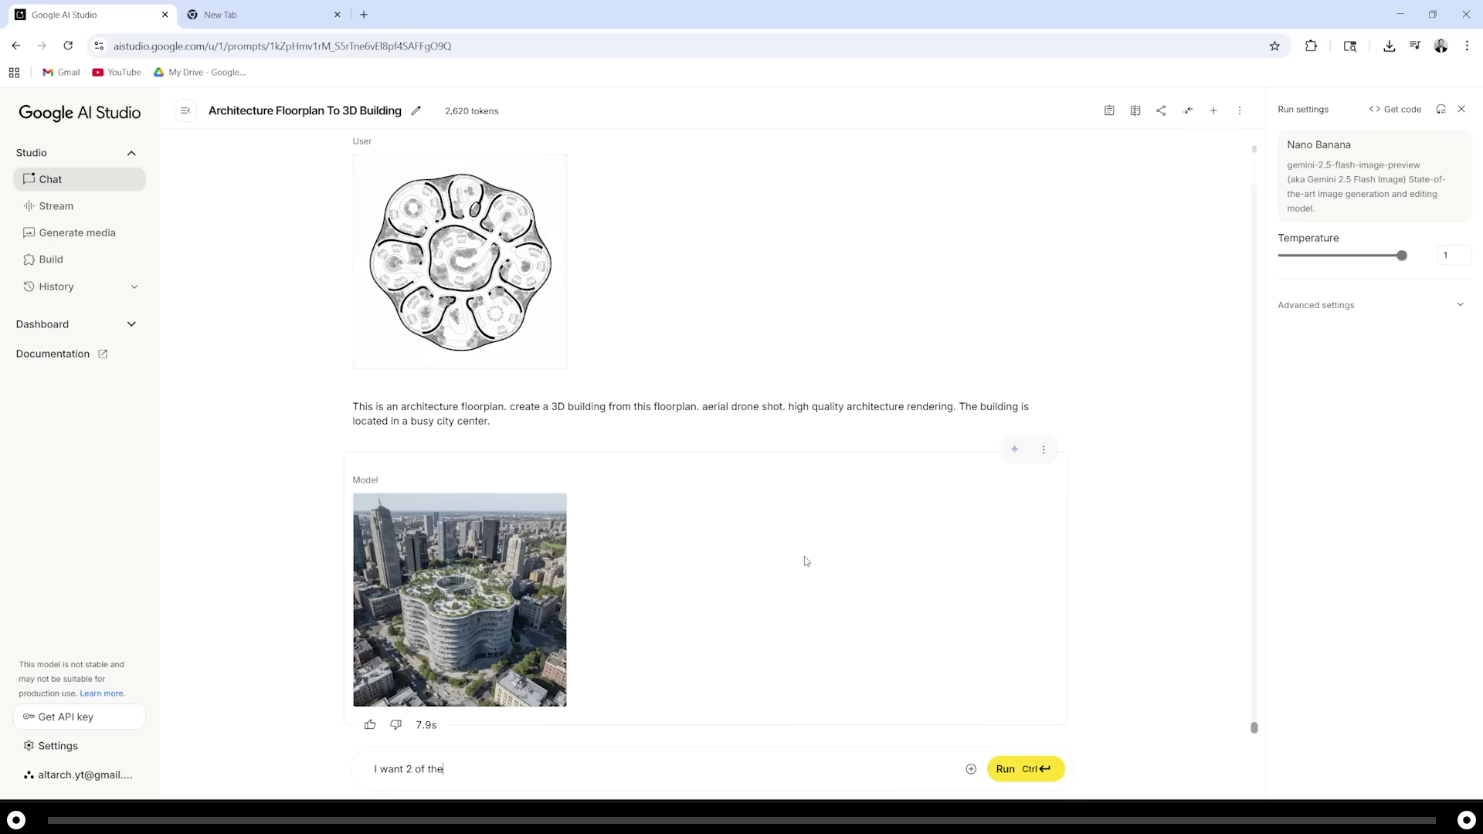
pyautogui.write(' to be enclosed with a glass dome')
pyautogui.hotkey('ctrl', 'Return')
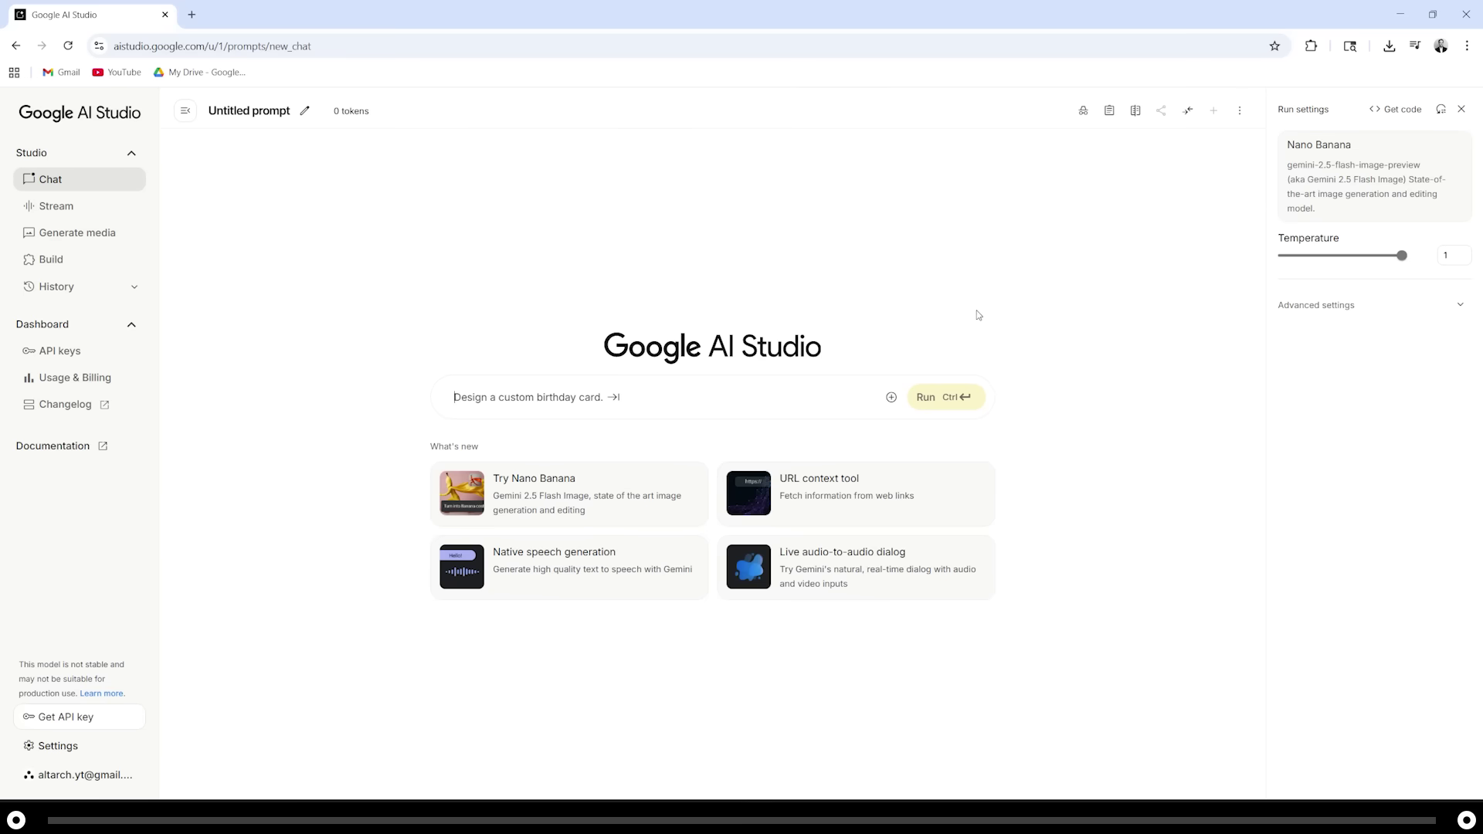
pyautogui.click(891, 397)
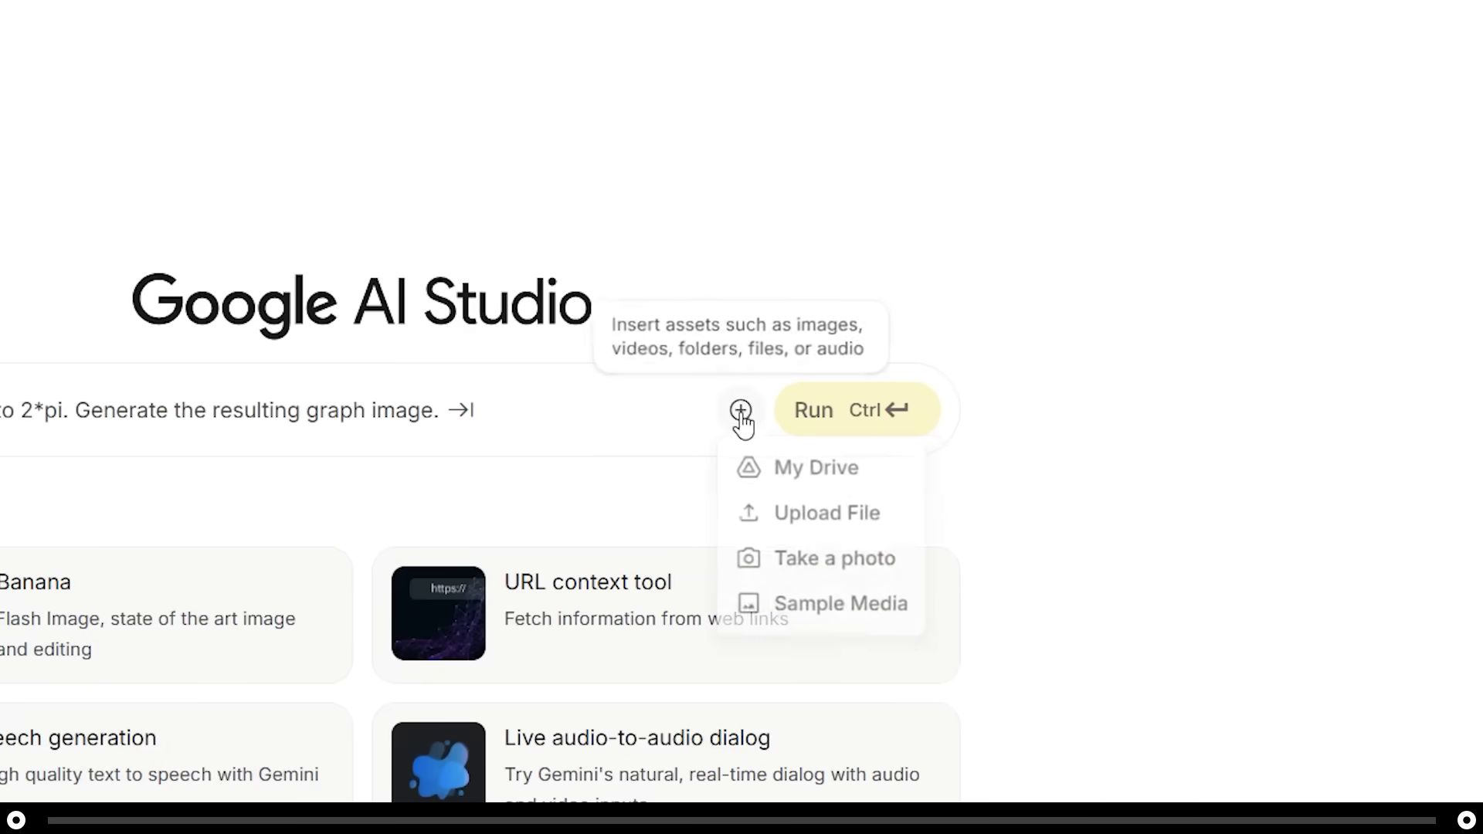
# Upload the 'Apartment after furniture' photo into a new chat.
pyautogui.click(809, 515)
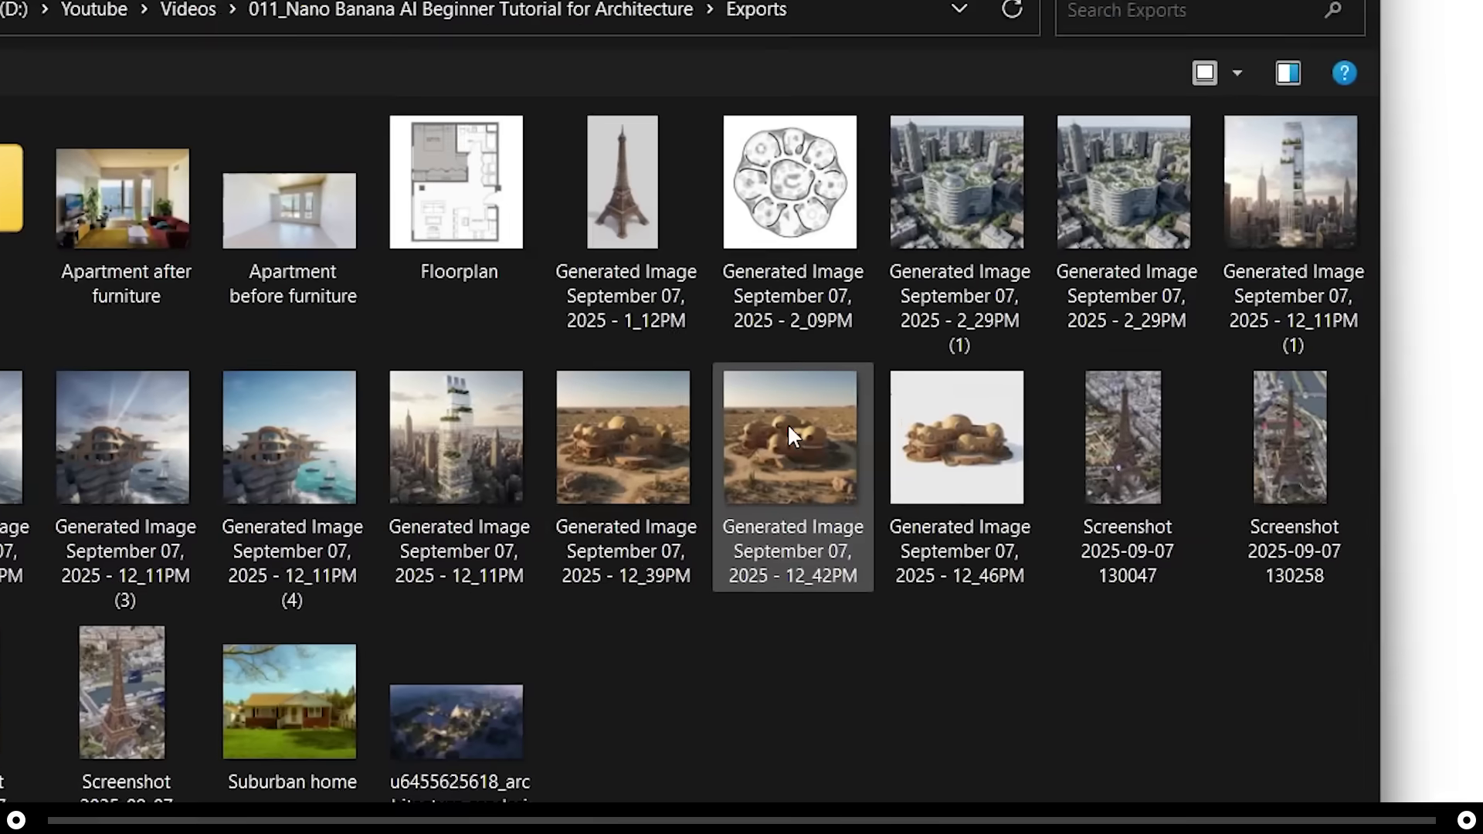
pyautogui.click(601, 302)
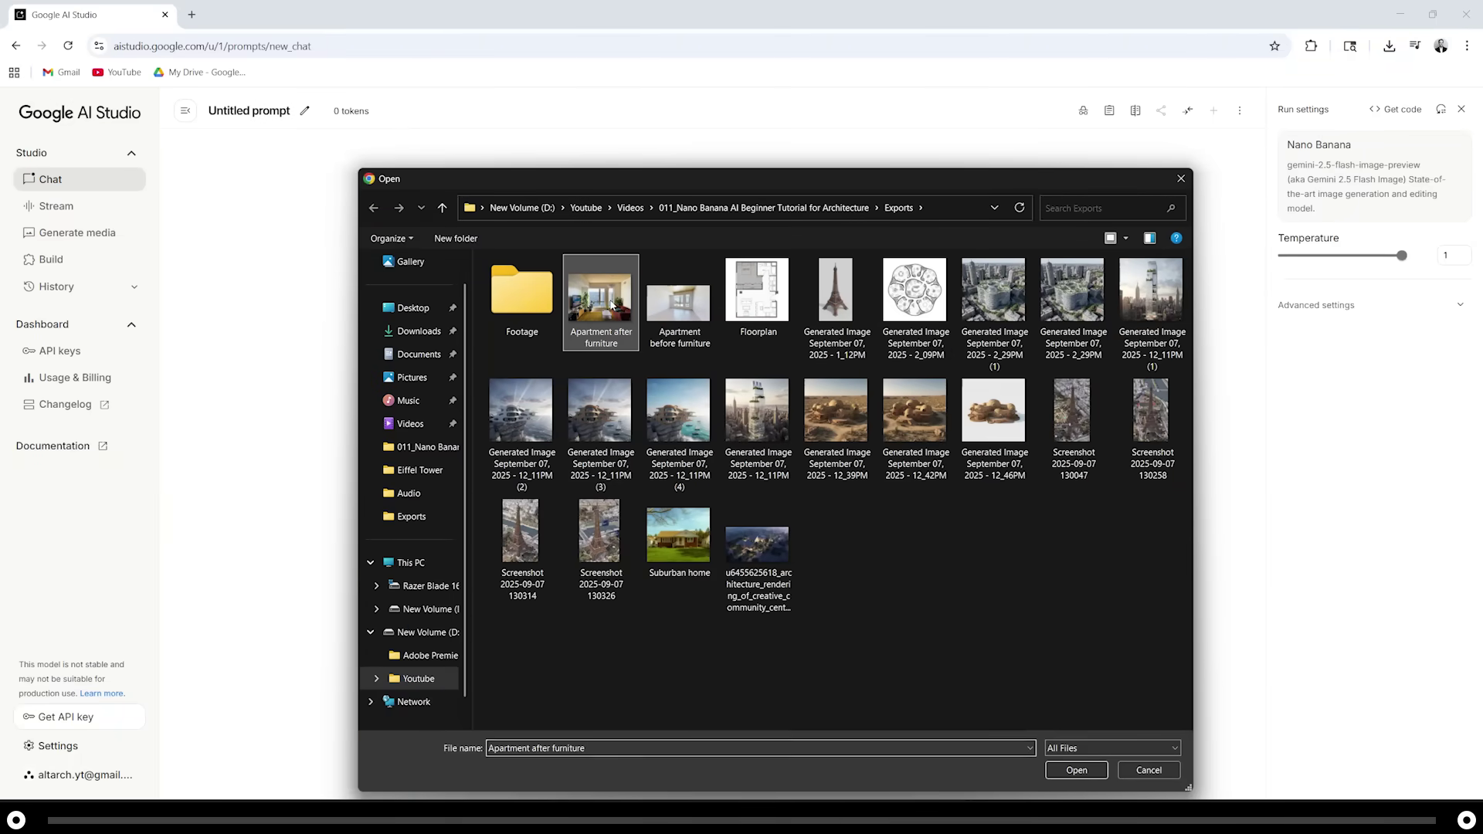
pyautogui.click(1075, 770)
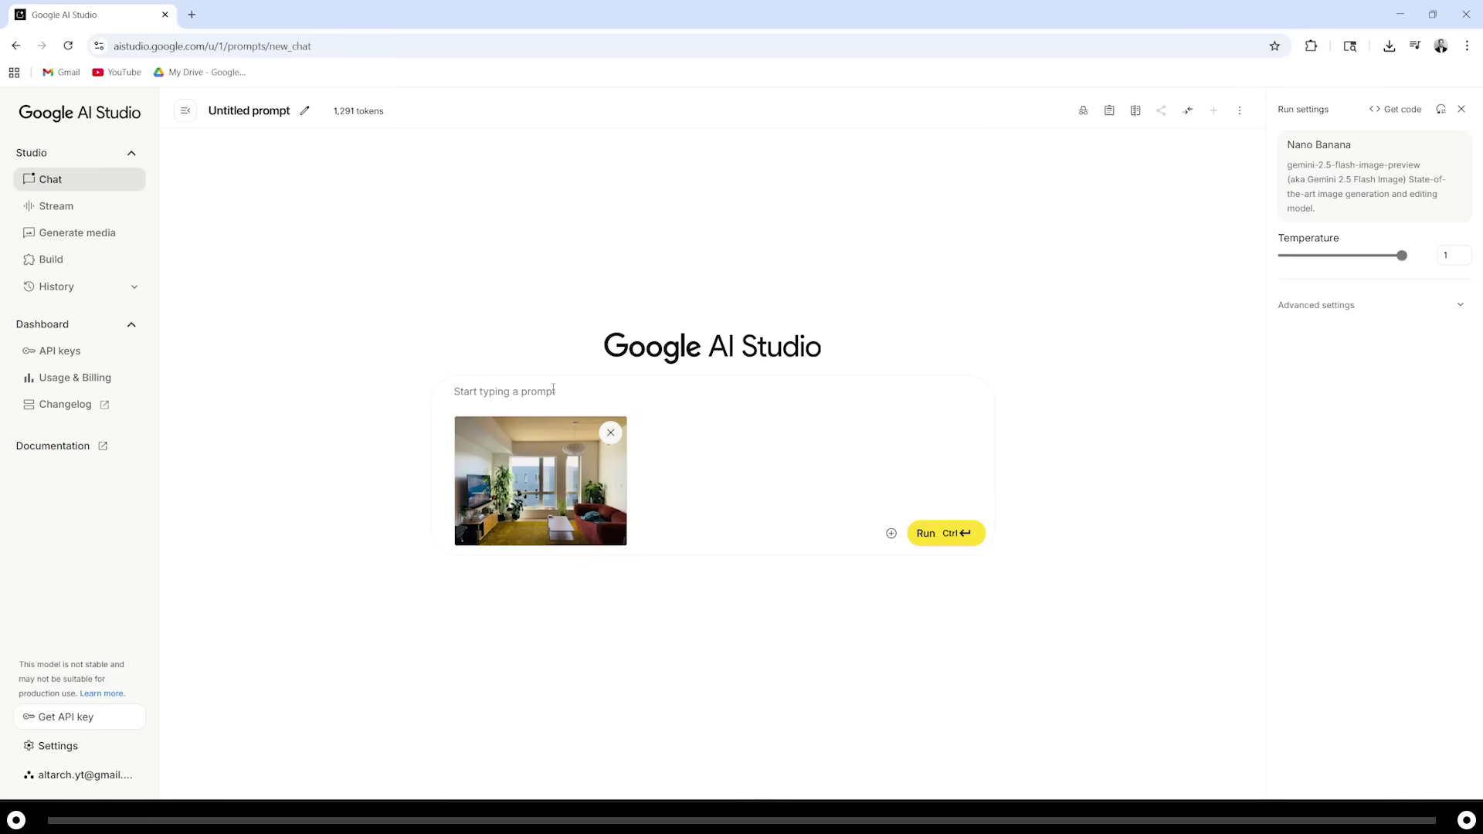
# Paste the edit template and ask for light-wood mid-century modern furniture and abstract wall art.
pyautogui.click(556, 390)
pyautogui.hotkey('ctrl', 'v')
pyautogui.click(532, 470)
pyautogui.write('Chang')
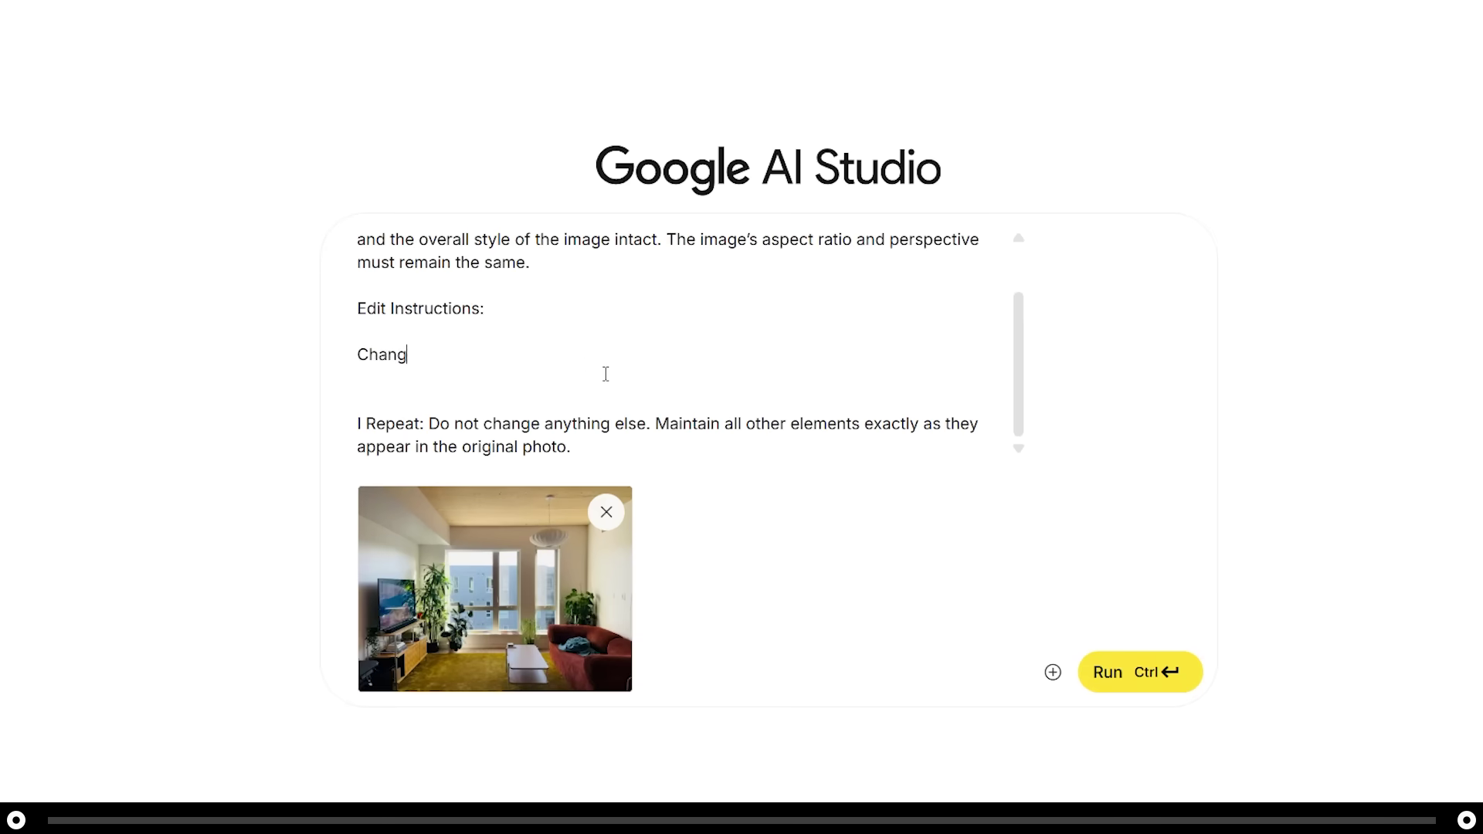
pyautogui.write('e the furniture in the')
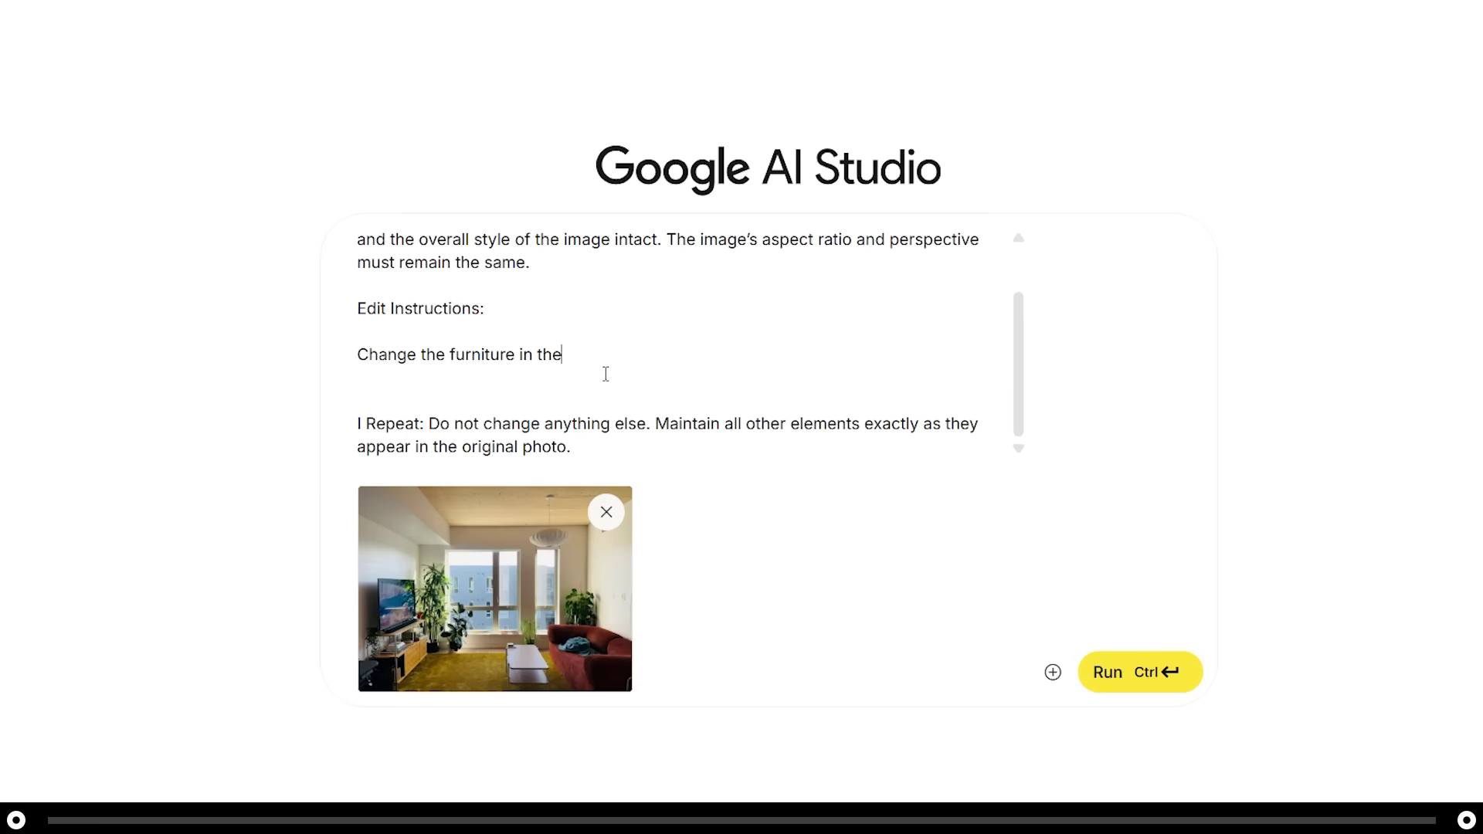
pyautogui.write(' room to be a light wood mid-century')
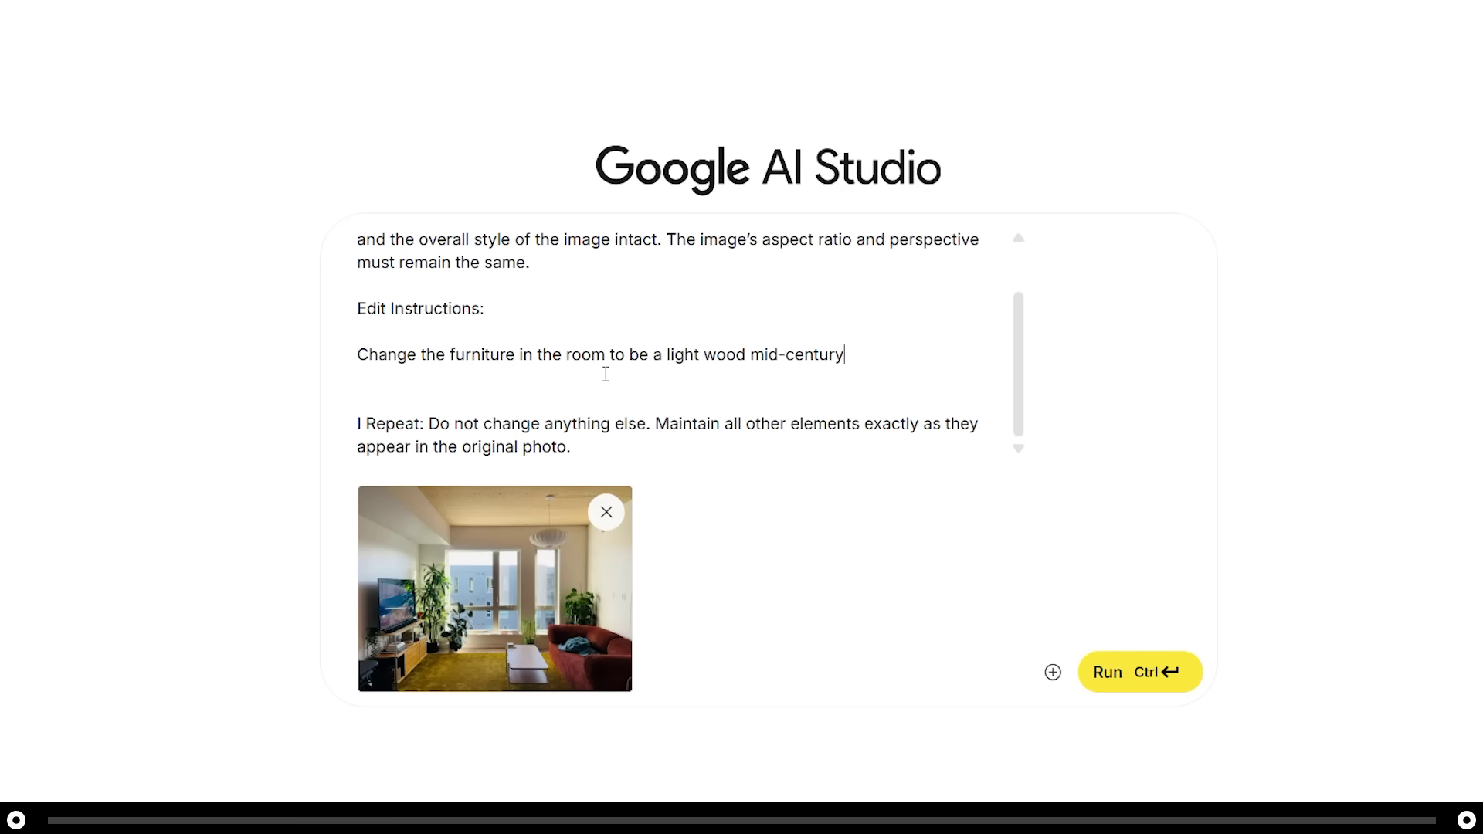
pyautogui.write(' modern style. Place')
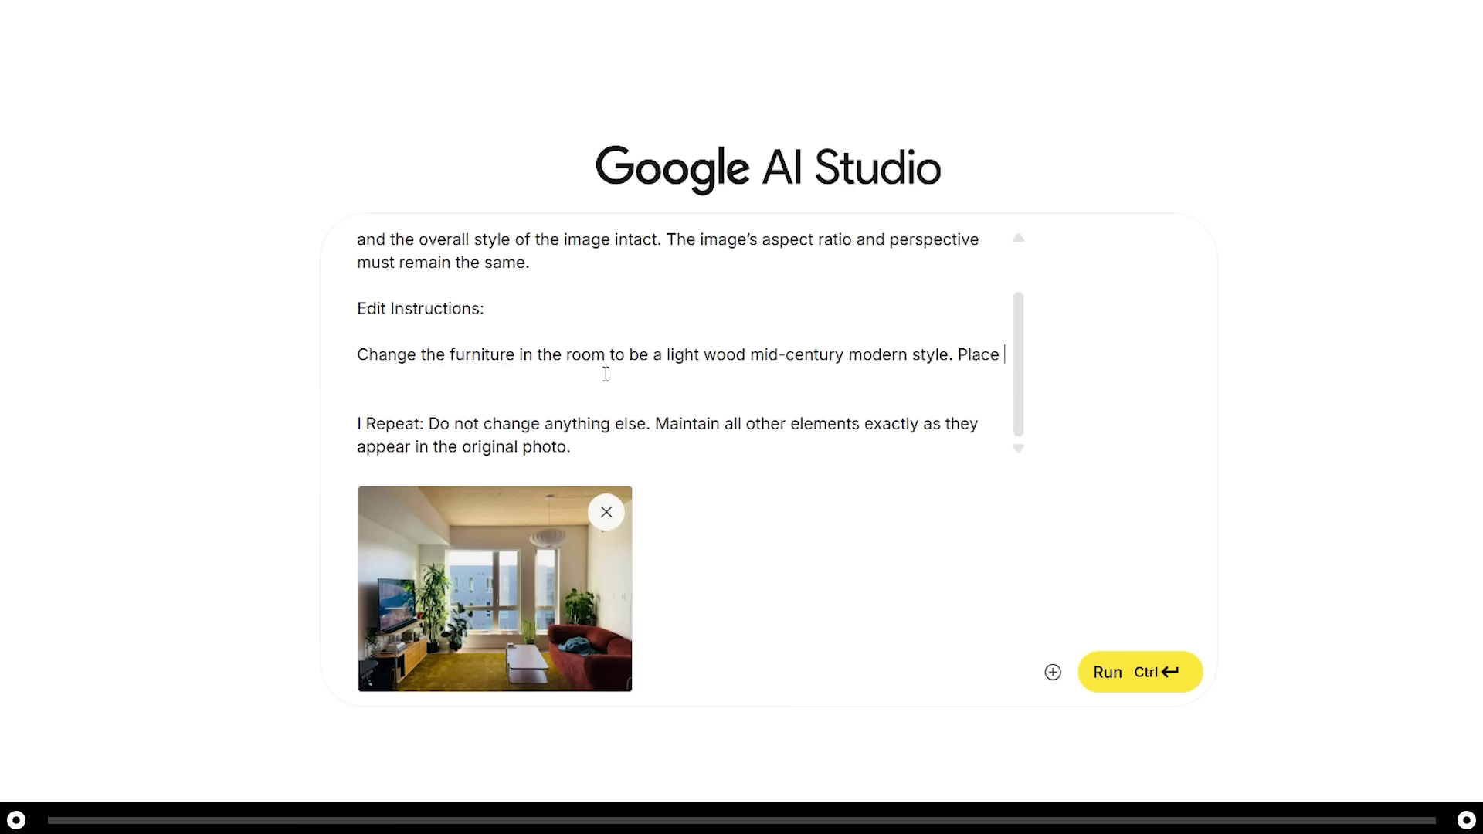
pyautogui.write('abstract unique')
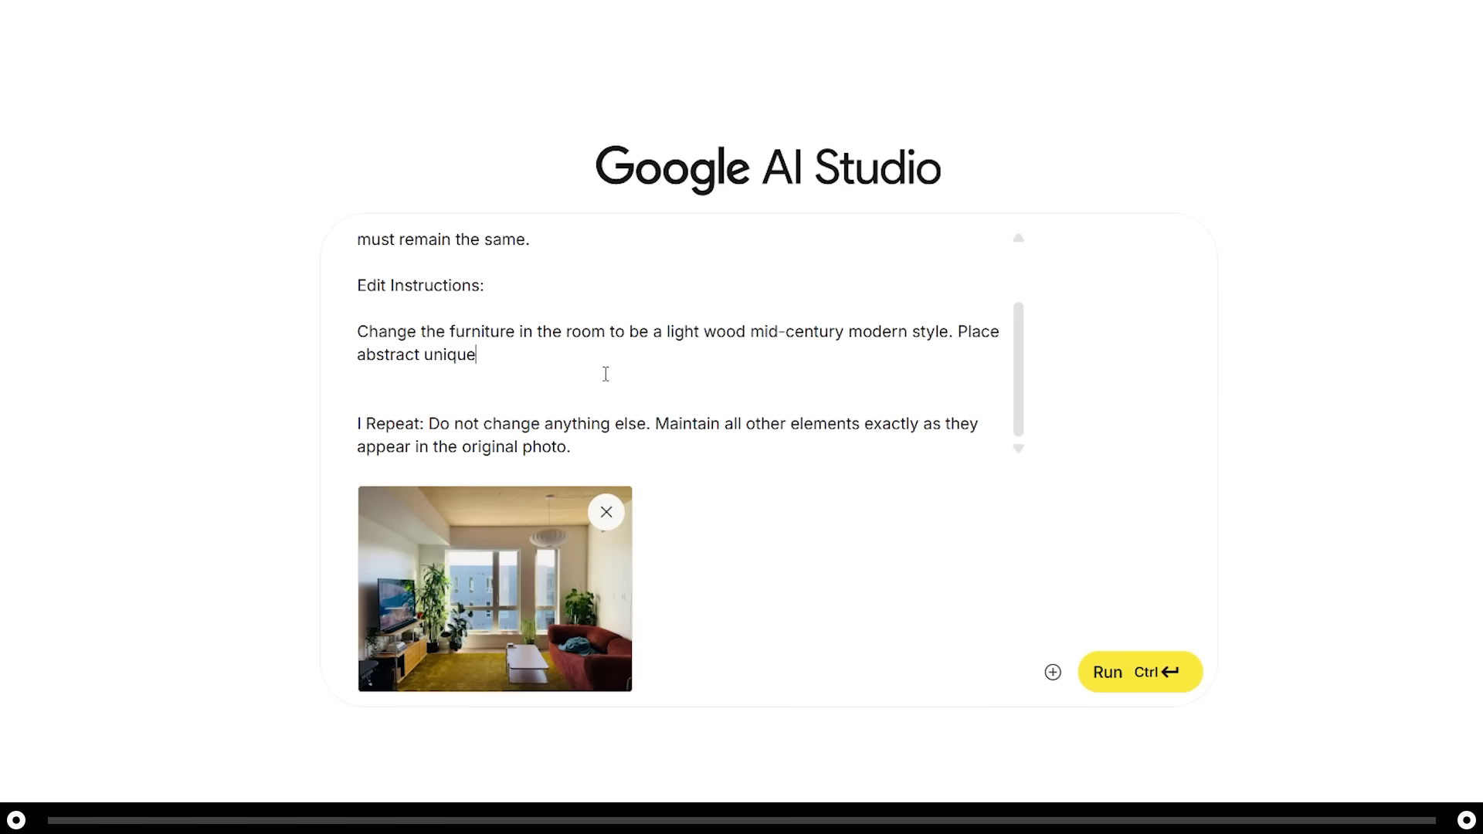
pyautogui.write(' artwork on the walls.')
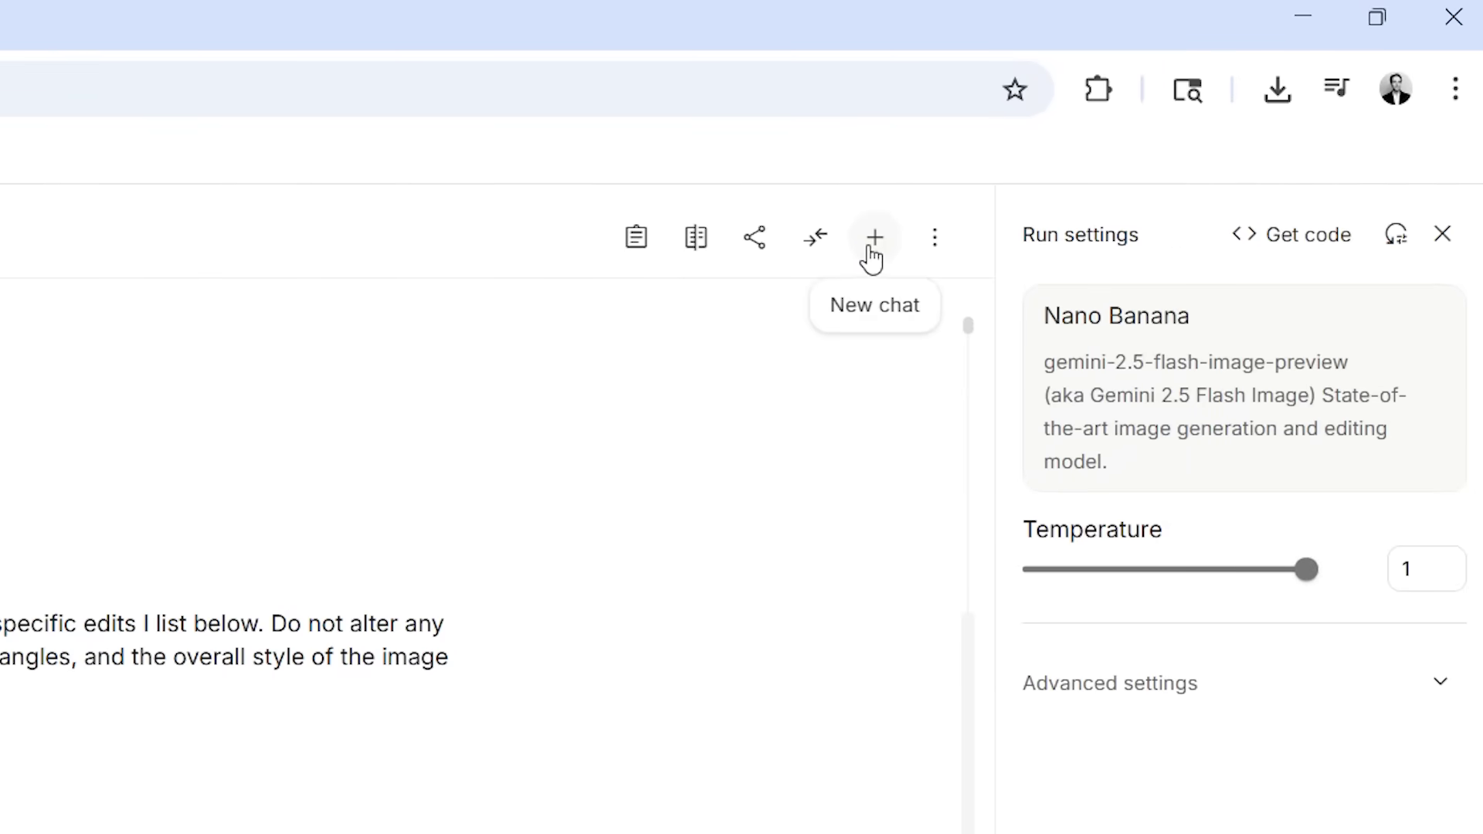
# Start a new chat and attach the 'Apartment before furniture' photo from the computer.
pyautogui.click(872, 250)
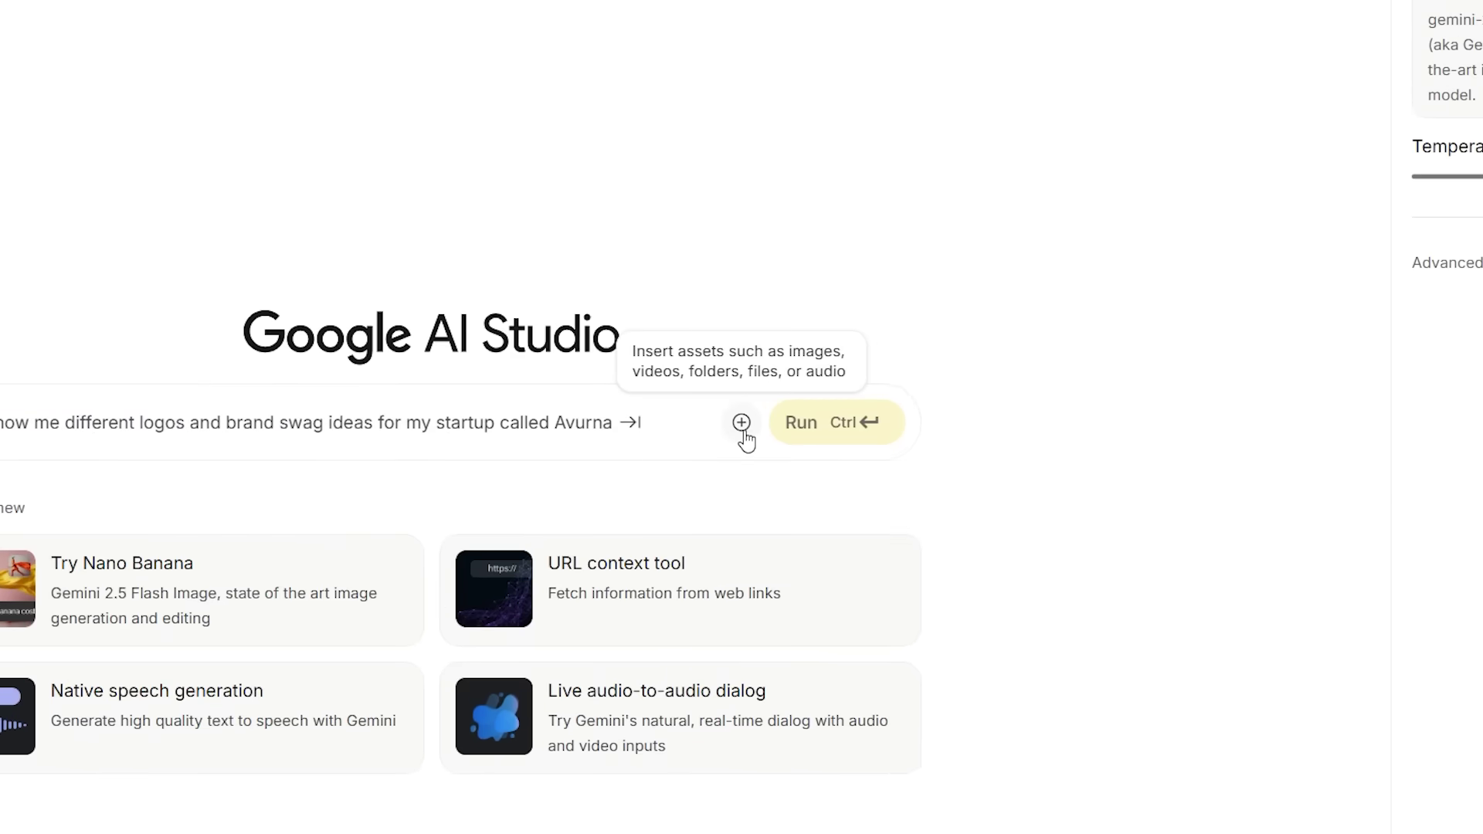
pyautogui.click(741, 422)
pyautogui.click(800, 519)
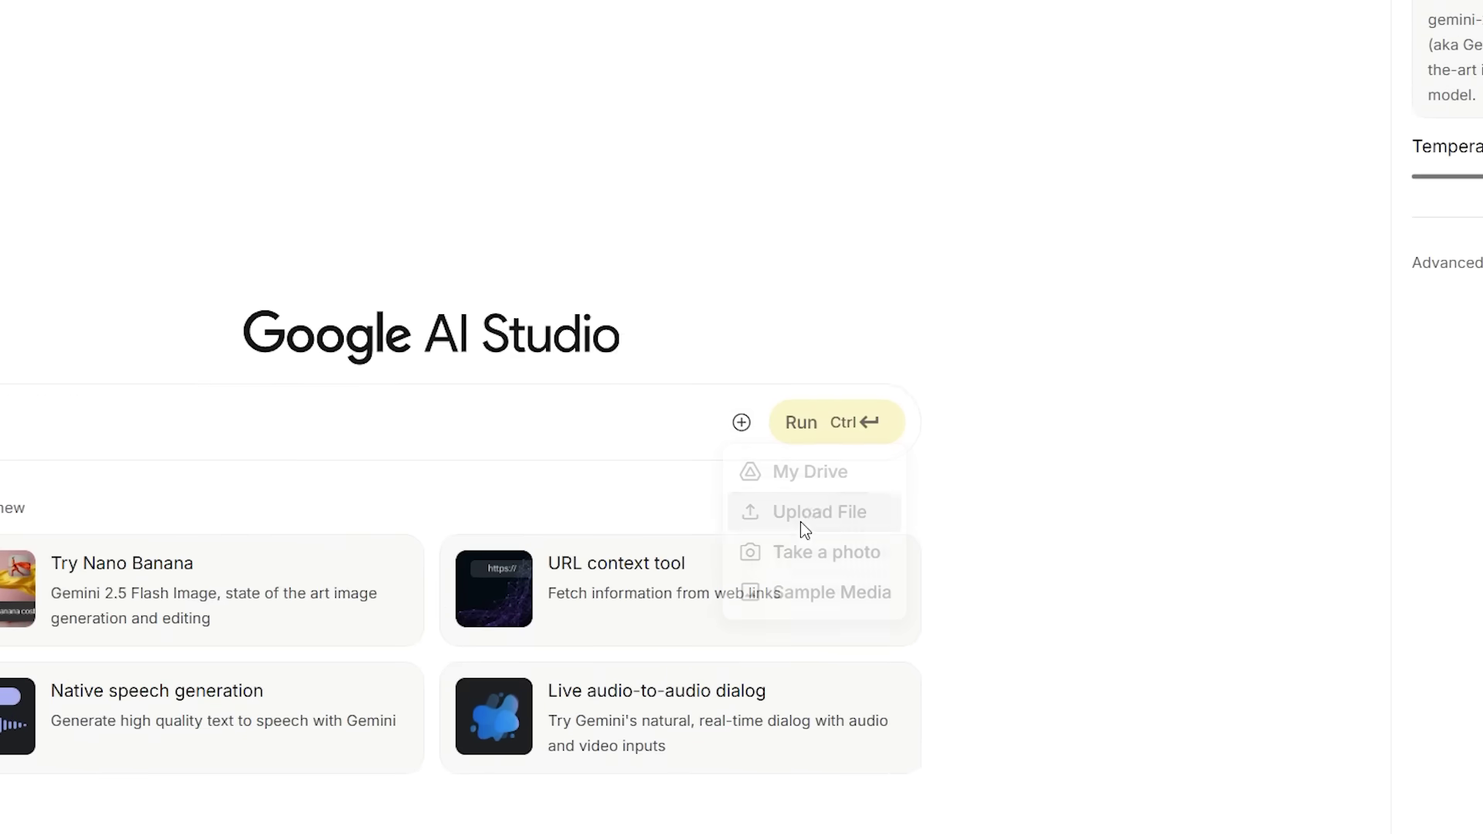
pyautogui.doubleClick(371, 258)
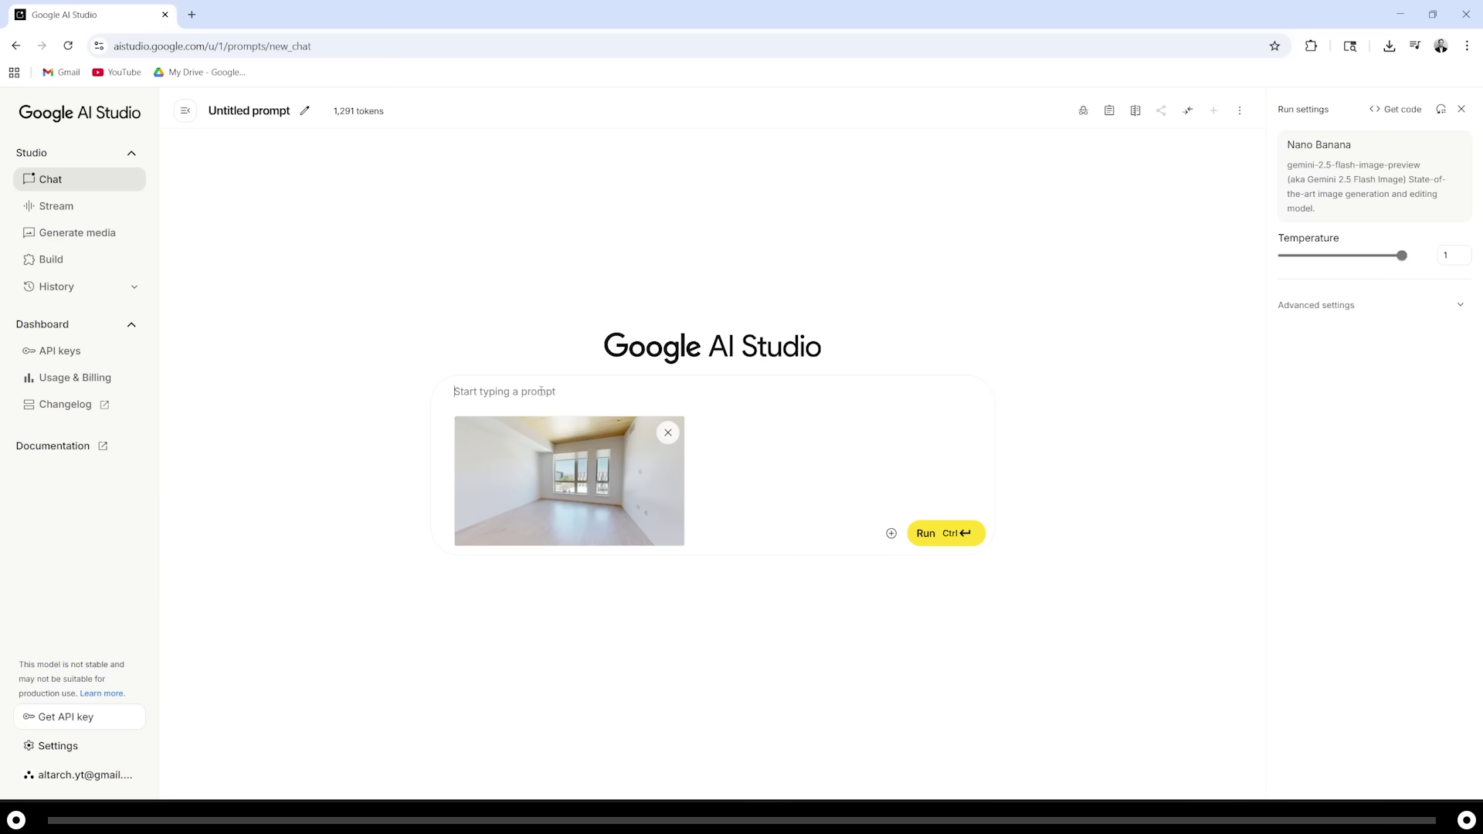
# Paste the prompt template and set the style to 'scandinavian furniture' and function to 'living room'.
pyautogui.hotkey('ctrl', 'v')
pyautogui.moveTo(542, 438); pyautogui.dragTo(633, 438)
pyautogui.write('s')
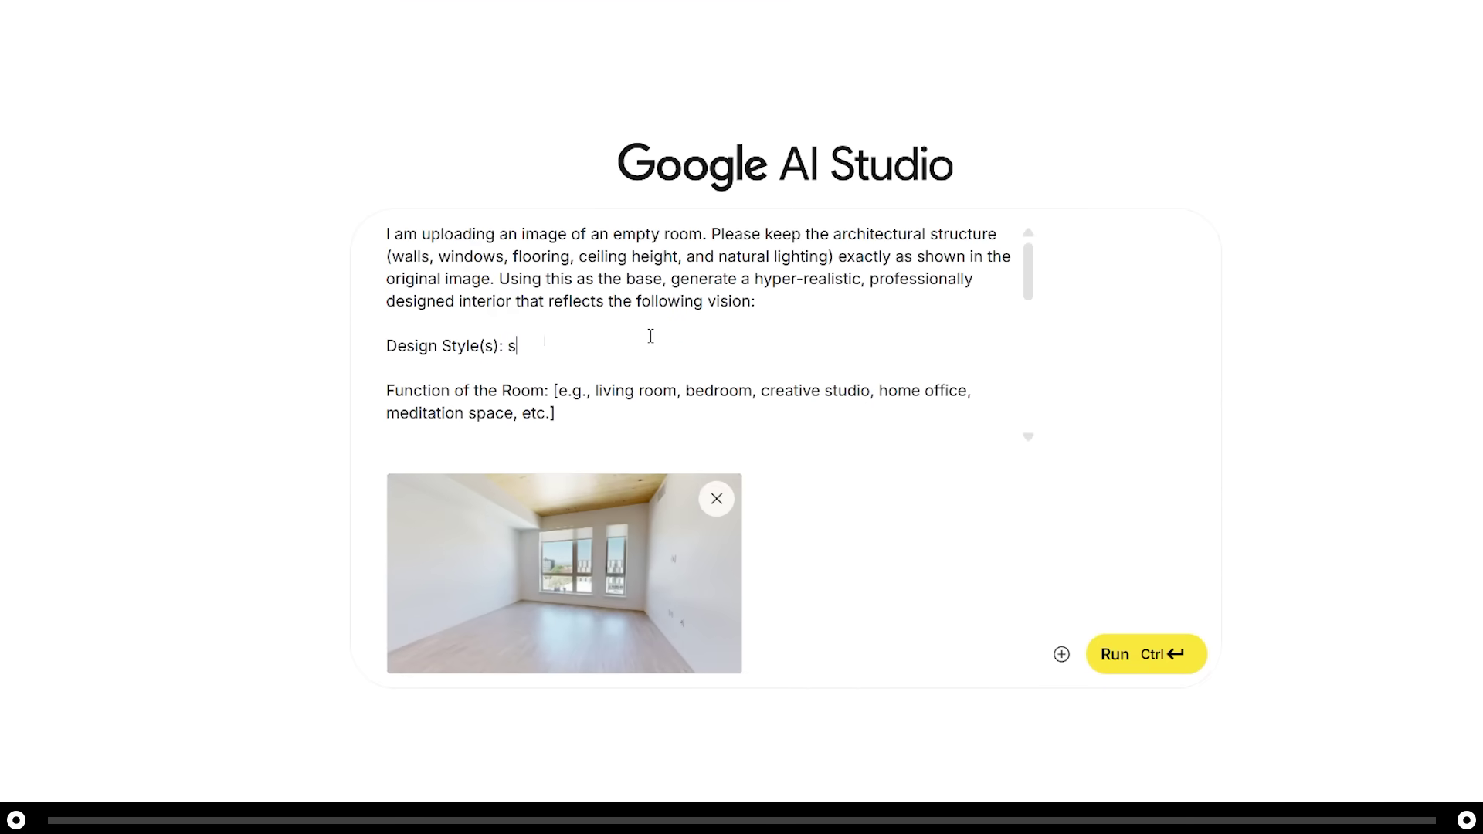
pyautogui.write('candinavian furniture')
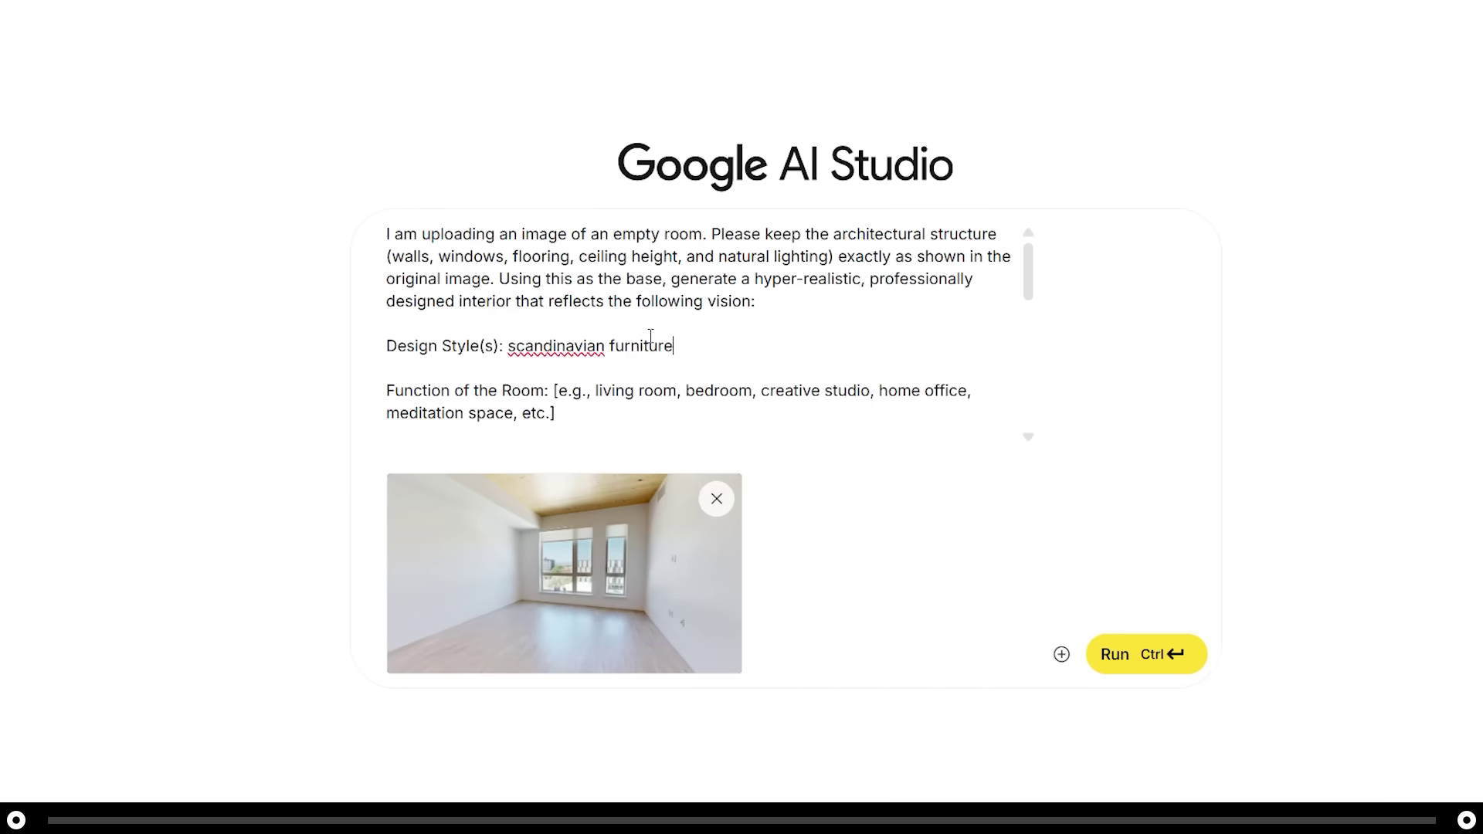
pyautogui.scroll(-2, 651, 337)
pyautogui.moveTo(554, 278); pyautogui.dragTo(556, 301)
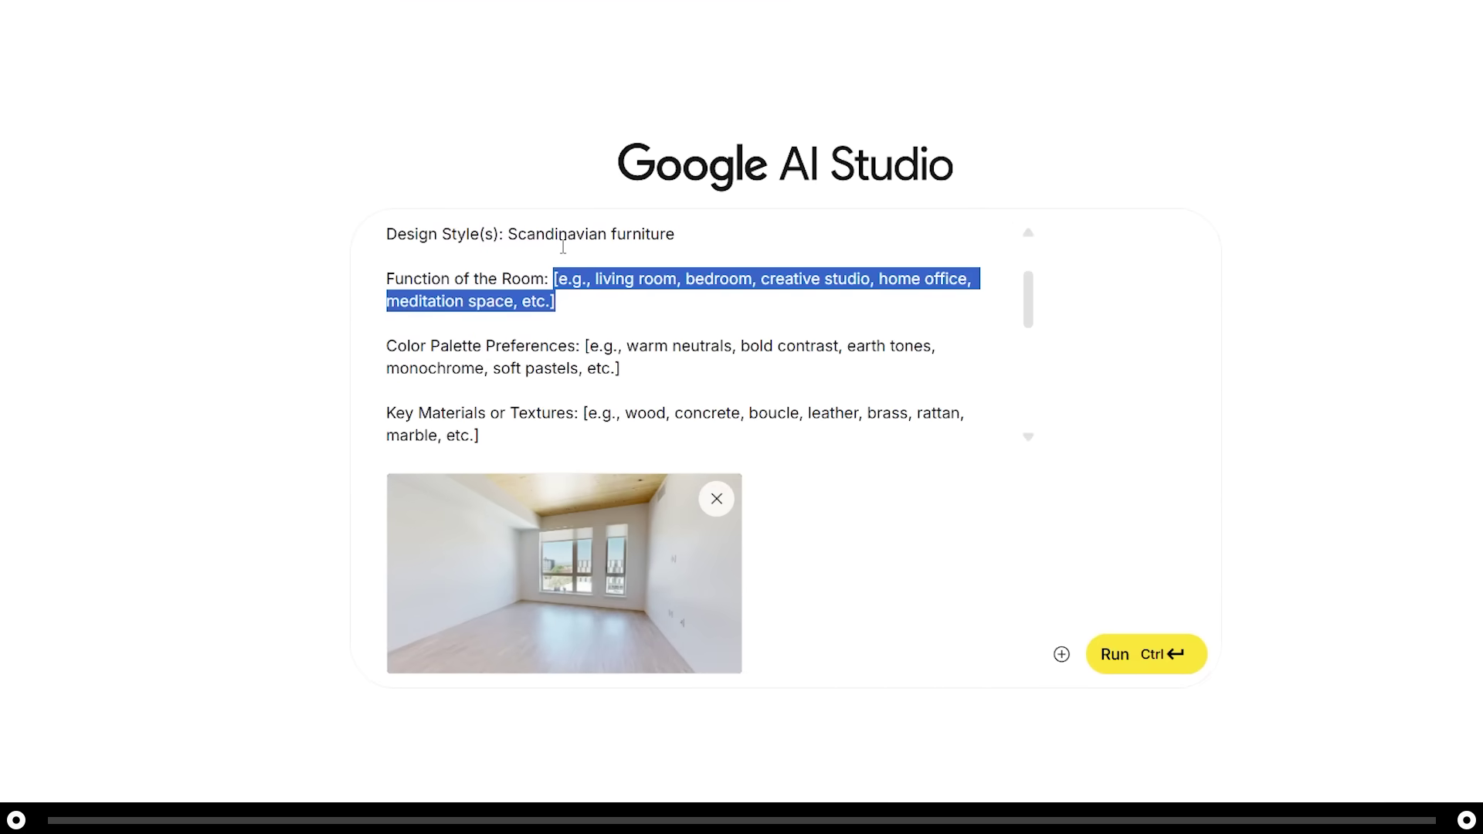
pyautogui.write('living room')
# Fill in a 2025 trending color palette, colorful rug and light wood materials, and couch, coffee table, artwork, TV console.
pyautogui.moveTo(584, 323); pyautogui.dragTo(621, 345)
pyautogui.press('BackSpace')
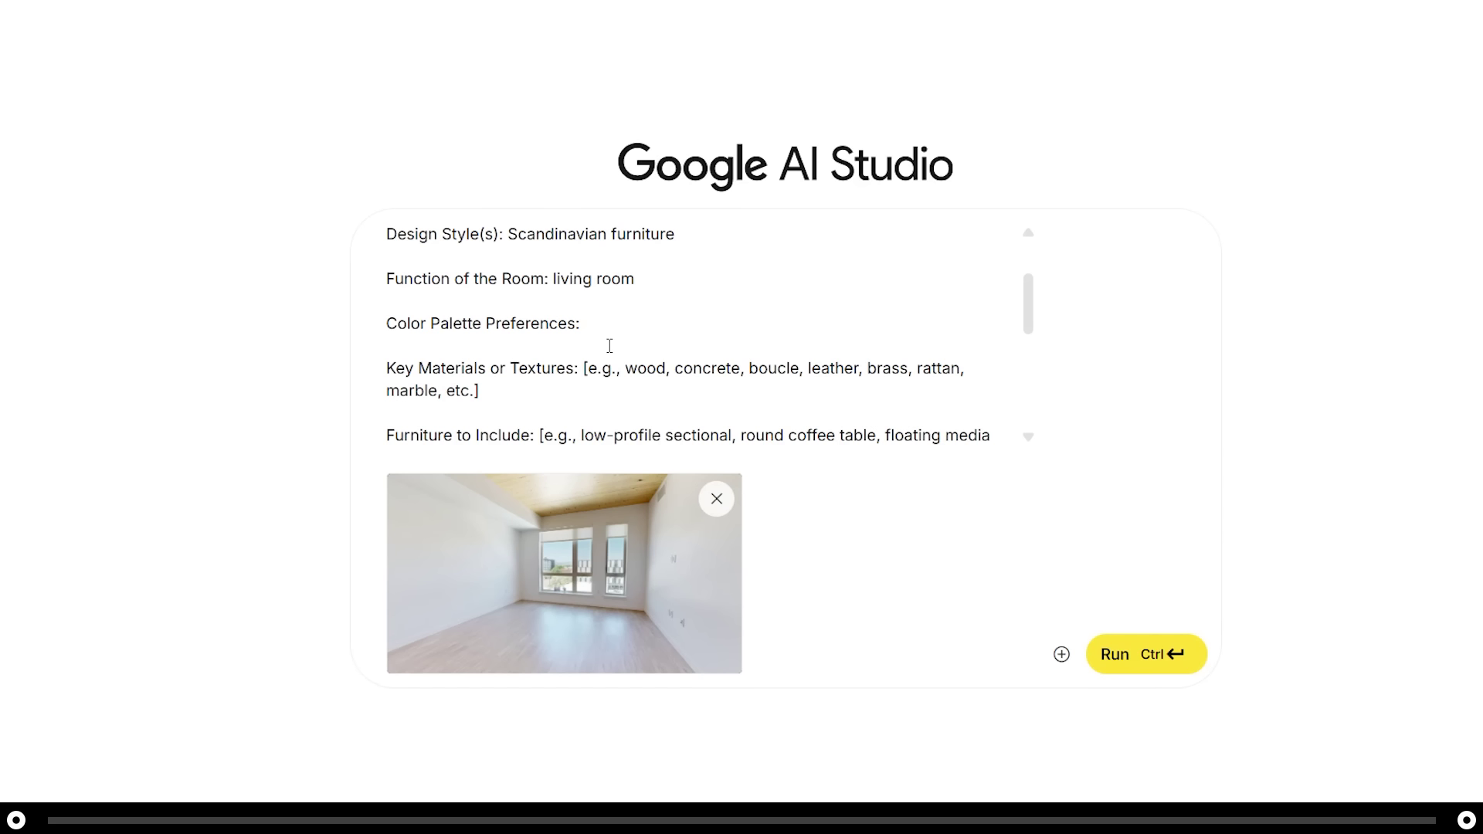
pyautogui.write('2025 interior desig')
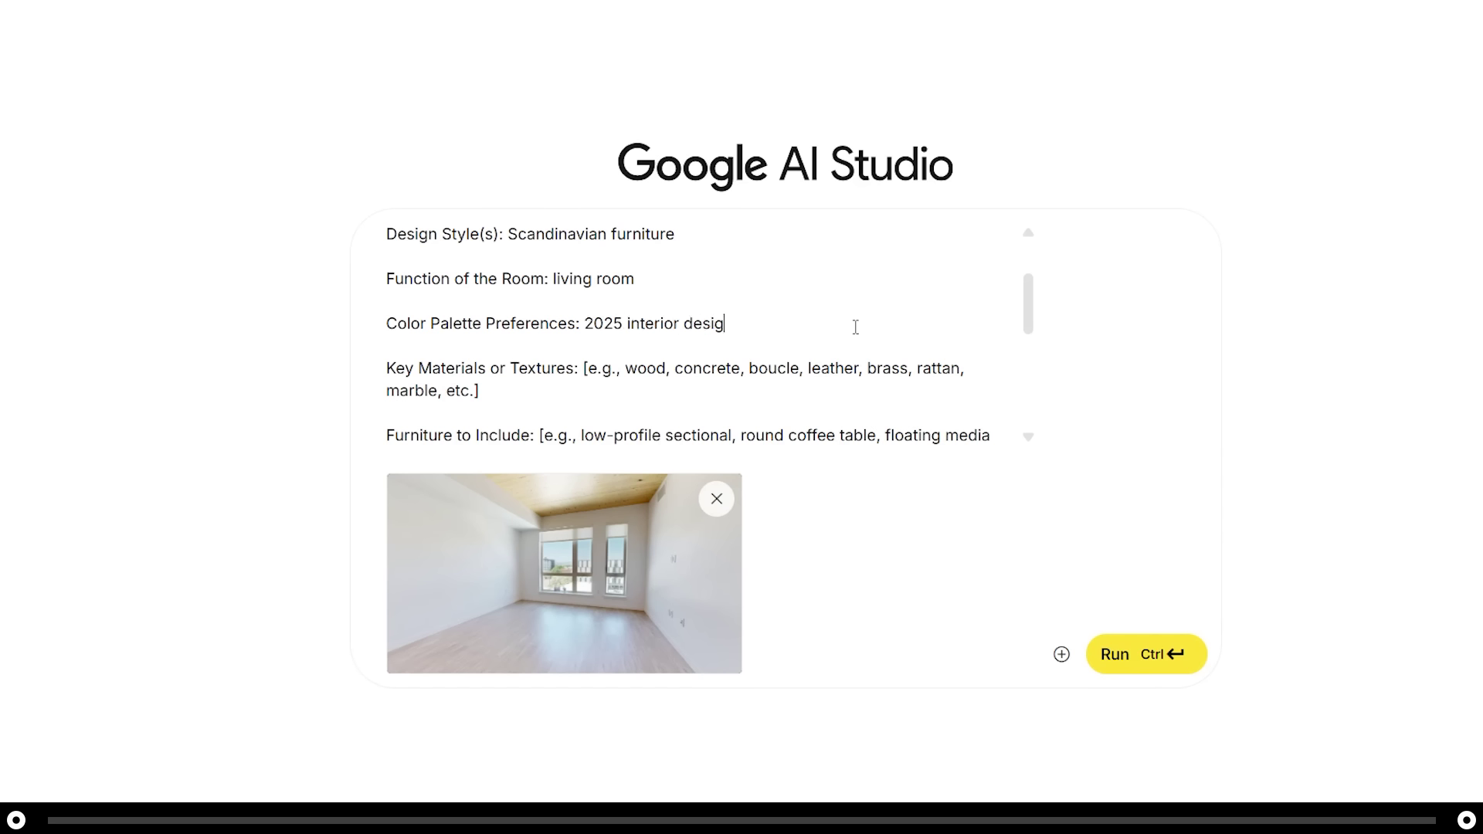
pyautogui.write('n trending color palette')
pyautogui.moveTo(480, 391); pyautogui.dragTo(582, 369)
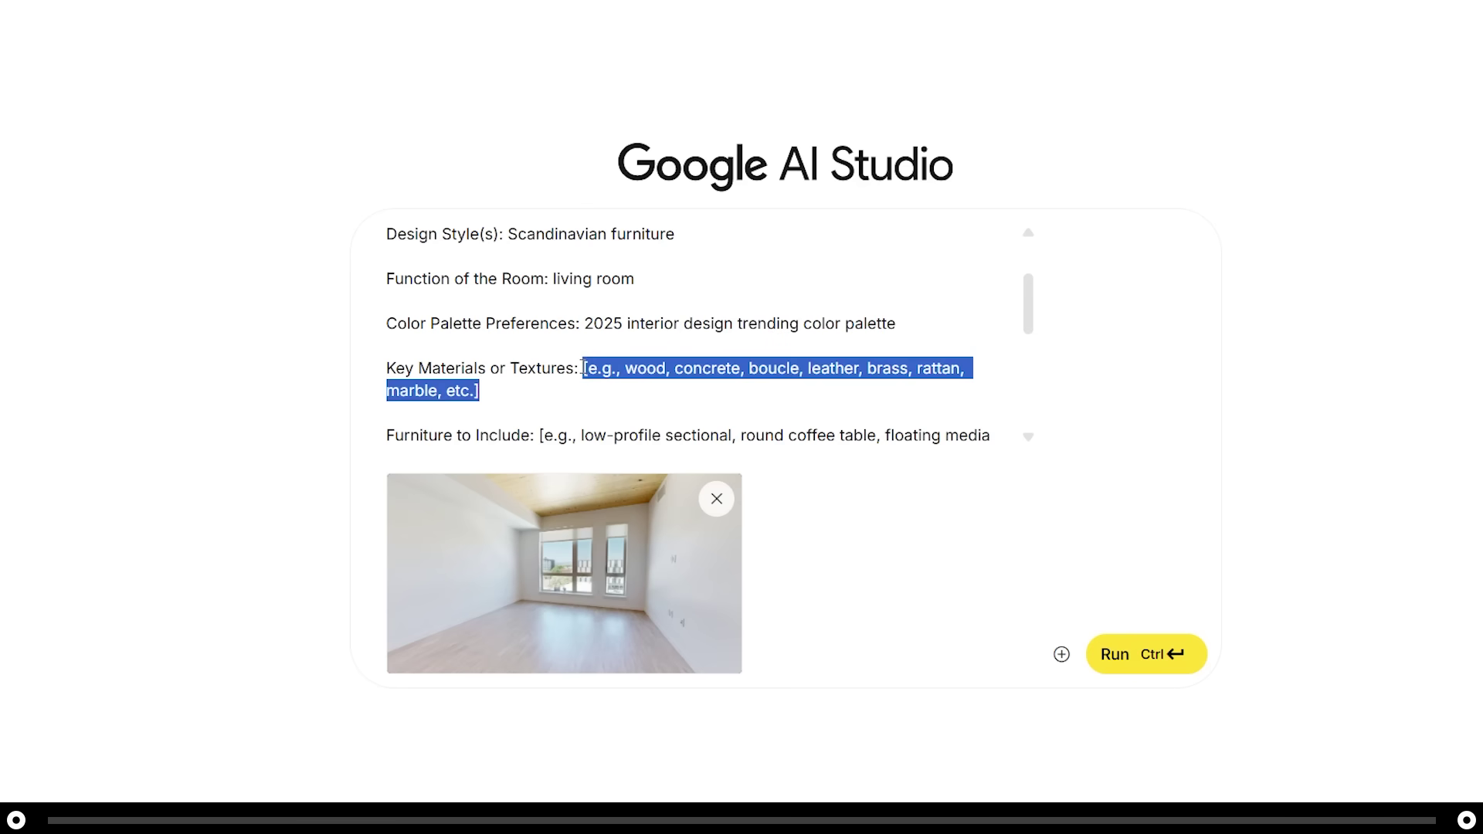
pyautogui.write('a color')
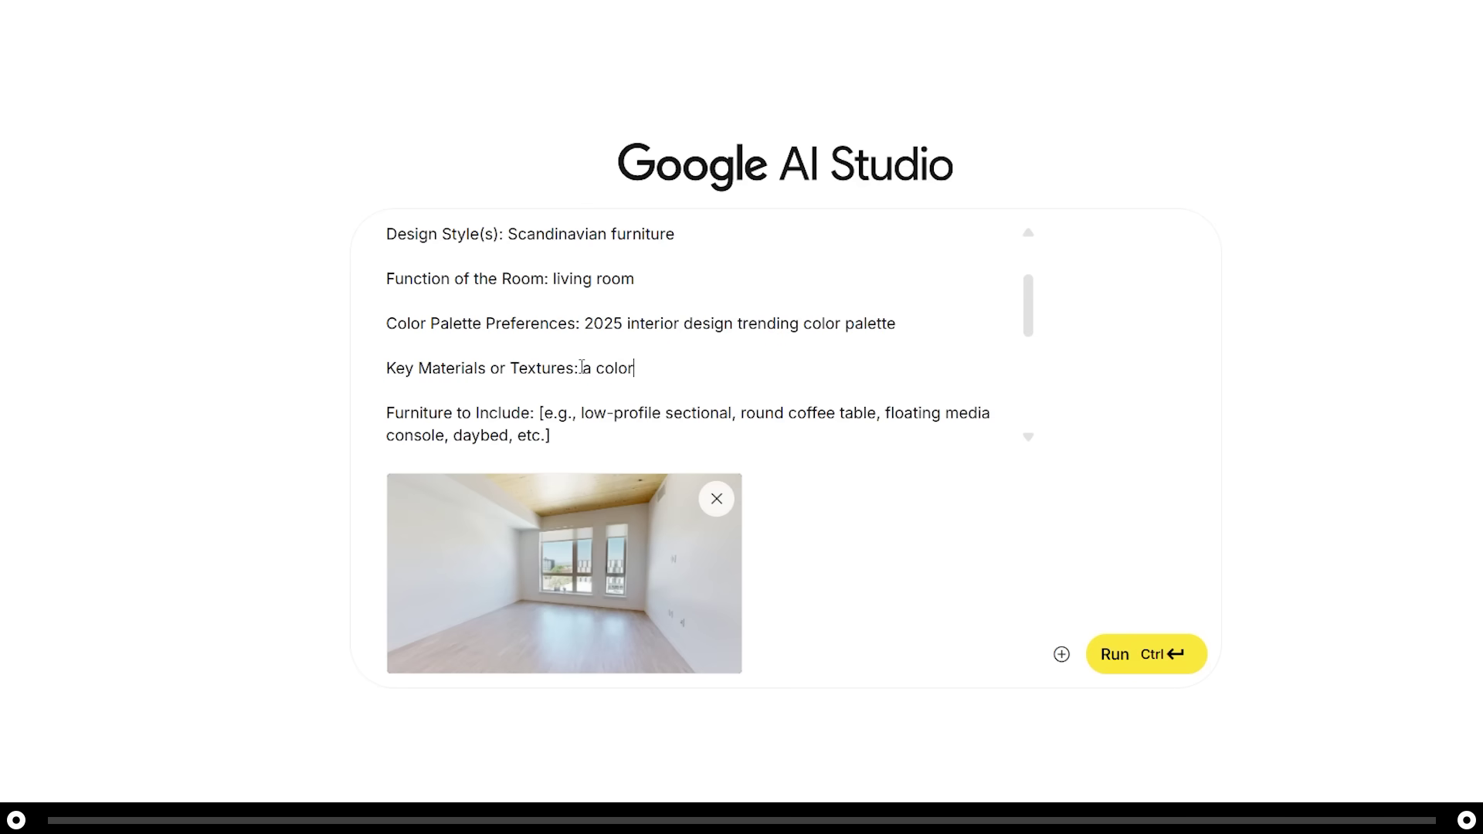
pyautogui.write('ful rug, modern textur')
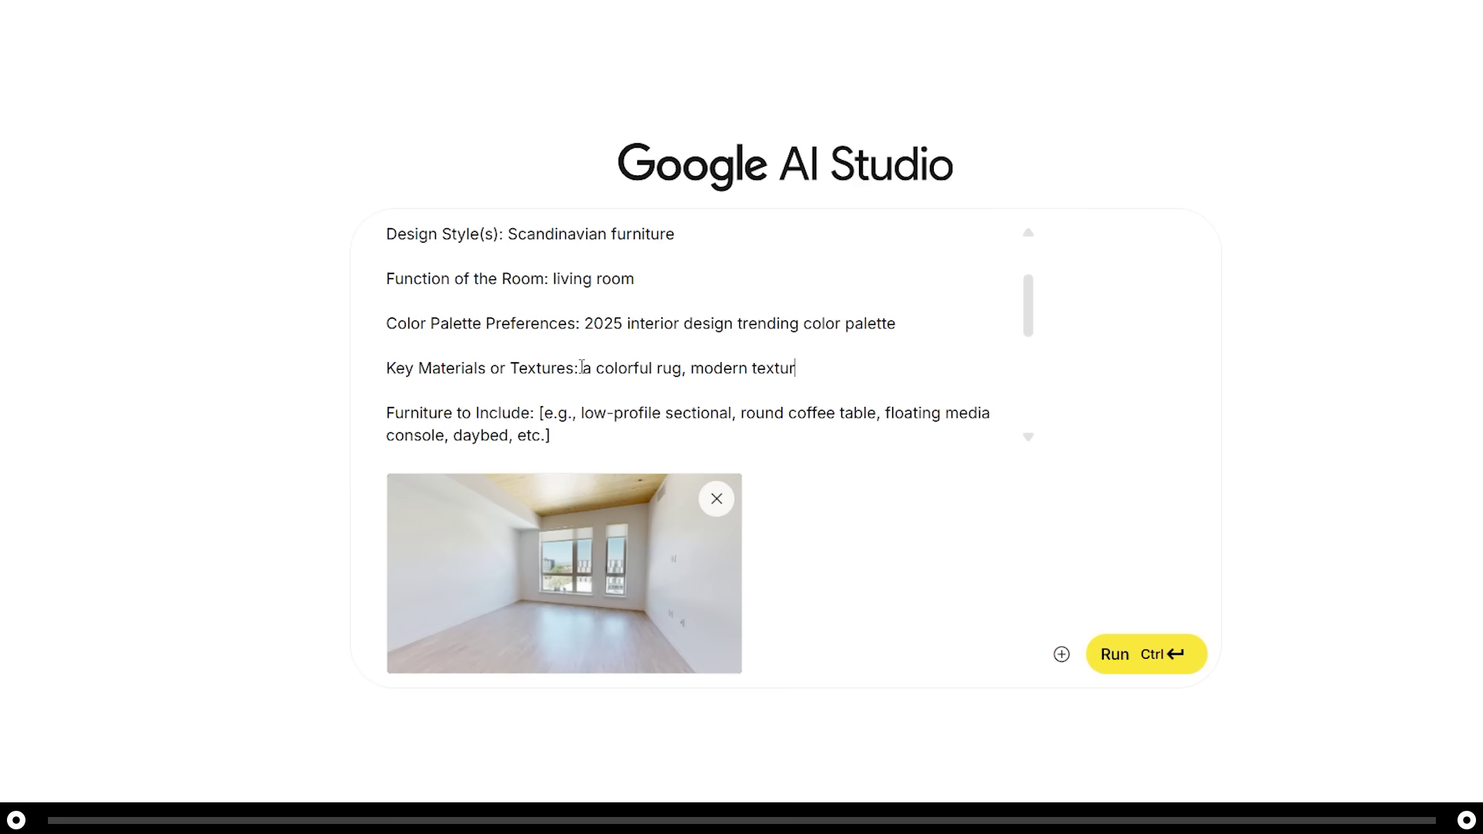
pyautogui.write('es, and light wood furniture')
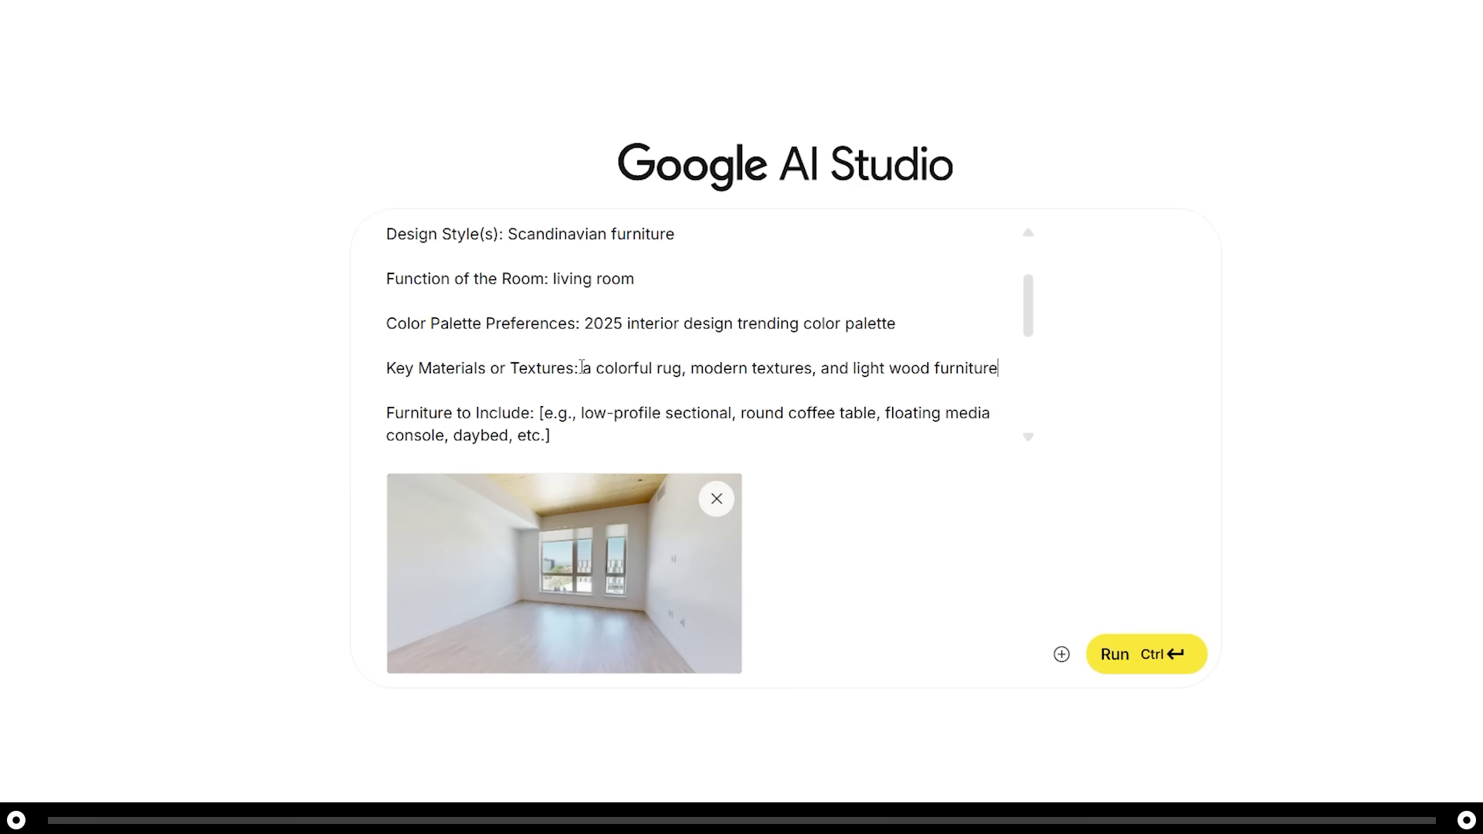
pyautogui.moveTo(539, 413); pyautogui.dragTo(551, 435)
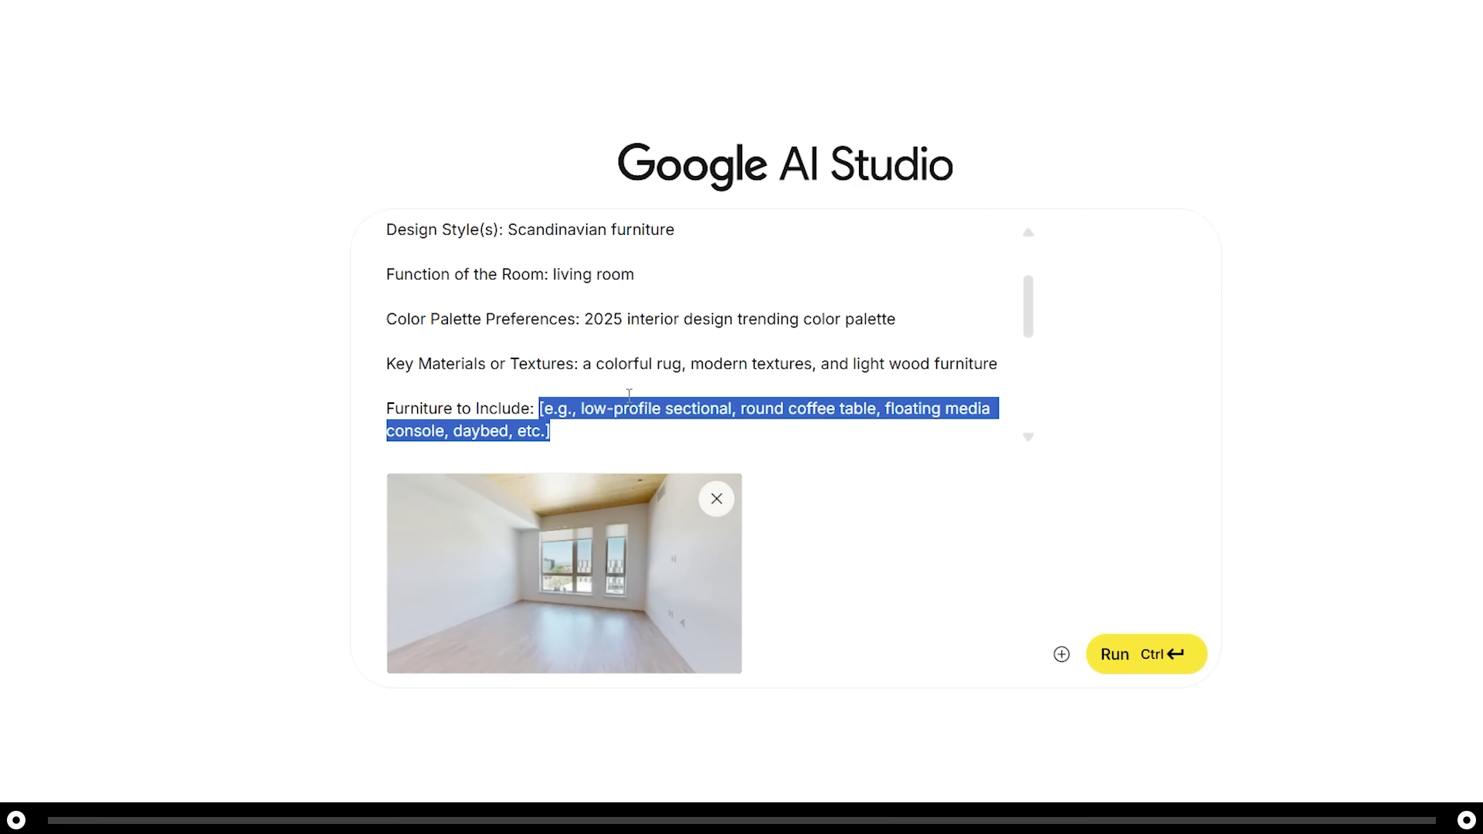
pyautogui.write('couch, coffee table')
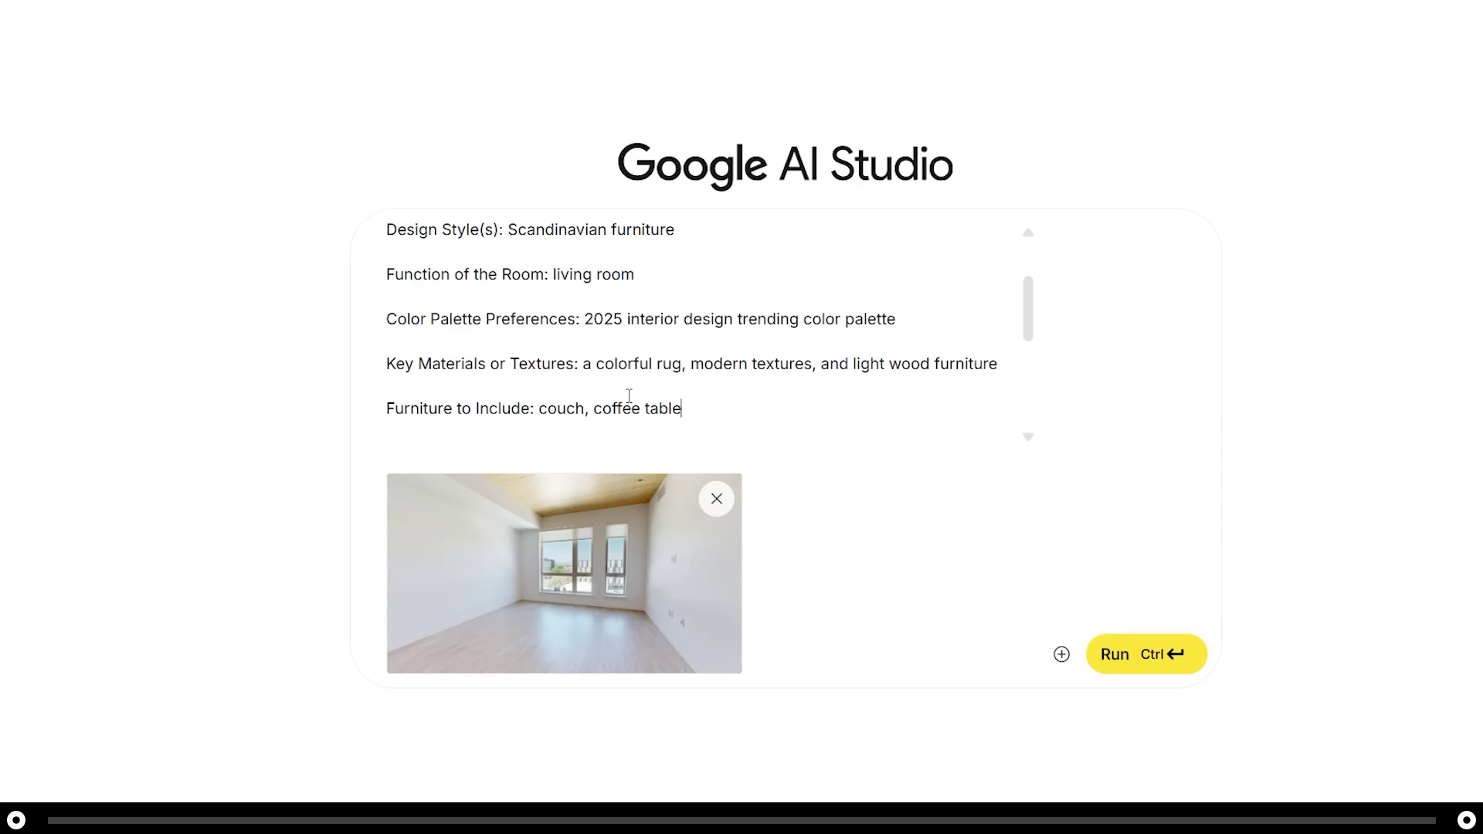
pyautogui.write(', abstract artwork on ')
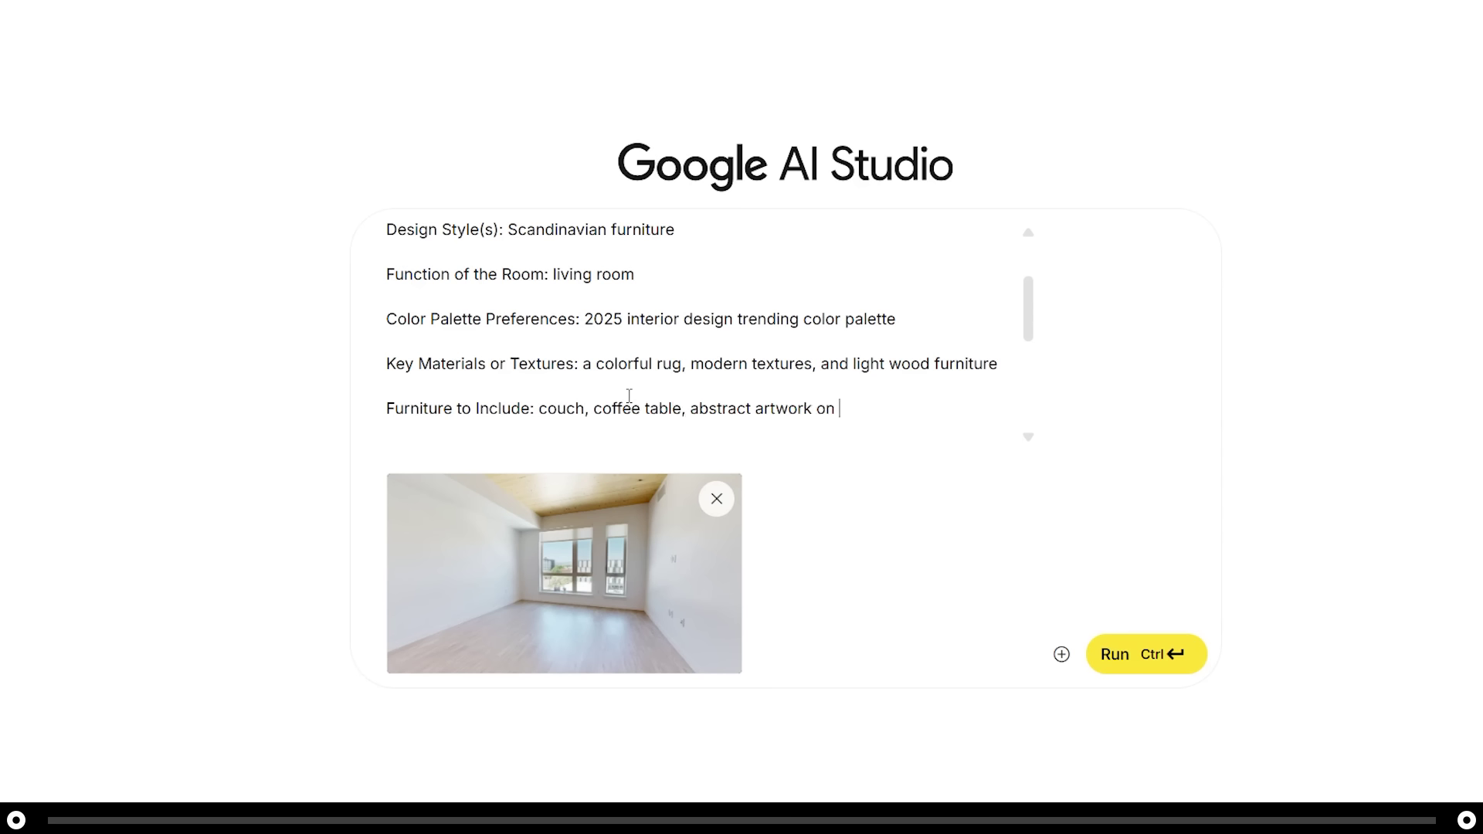
pyautogui.write('the walls, a media consol')
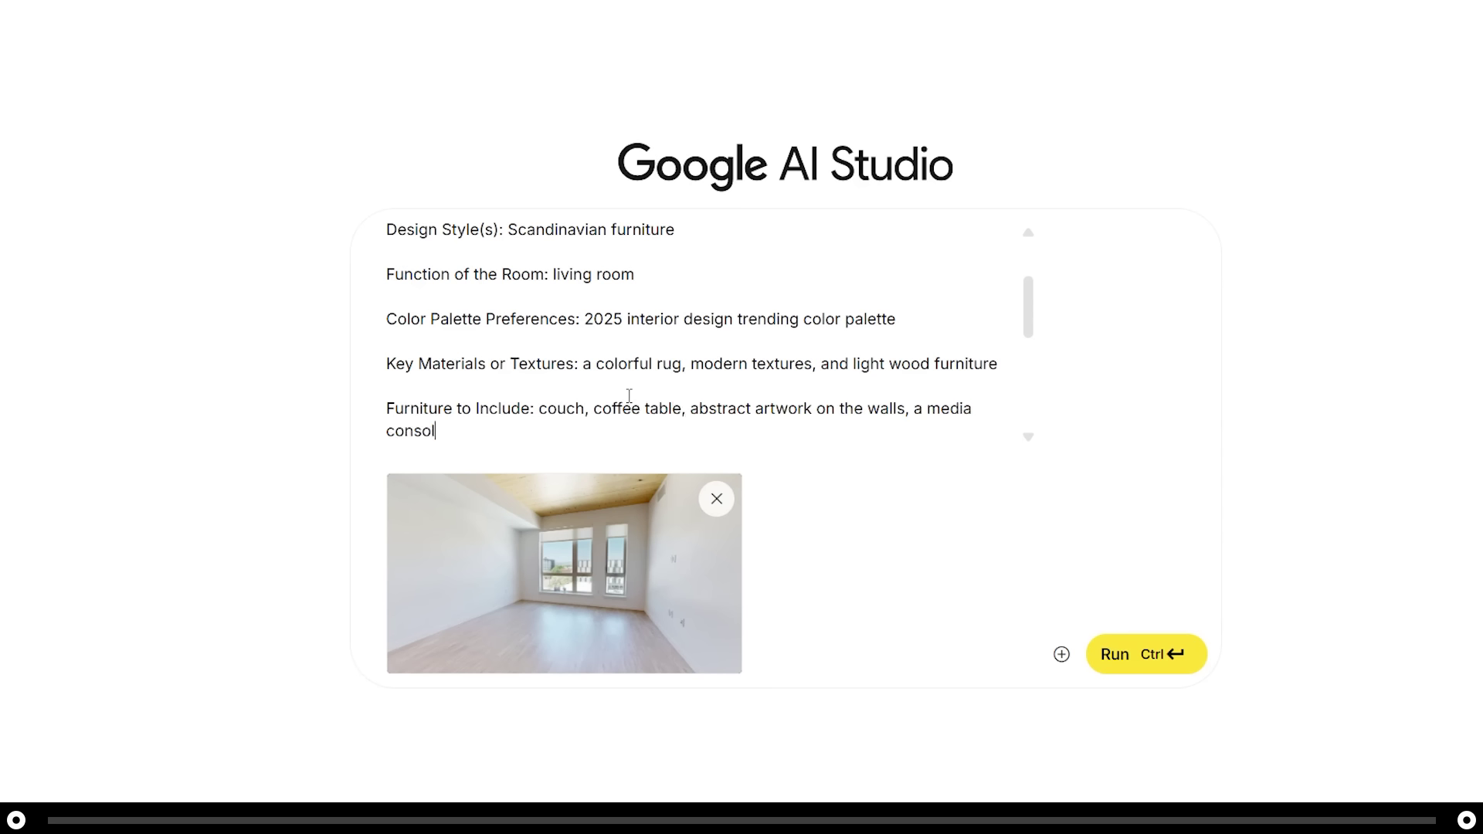
pyautogui.write('e with a tv on it, and a colorful')
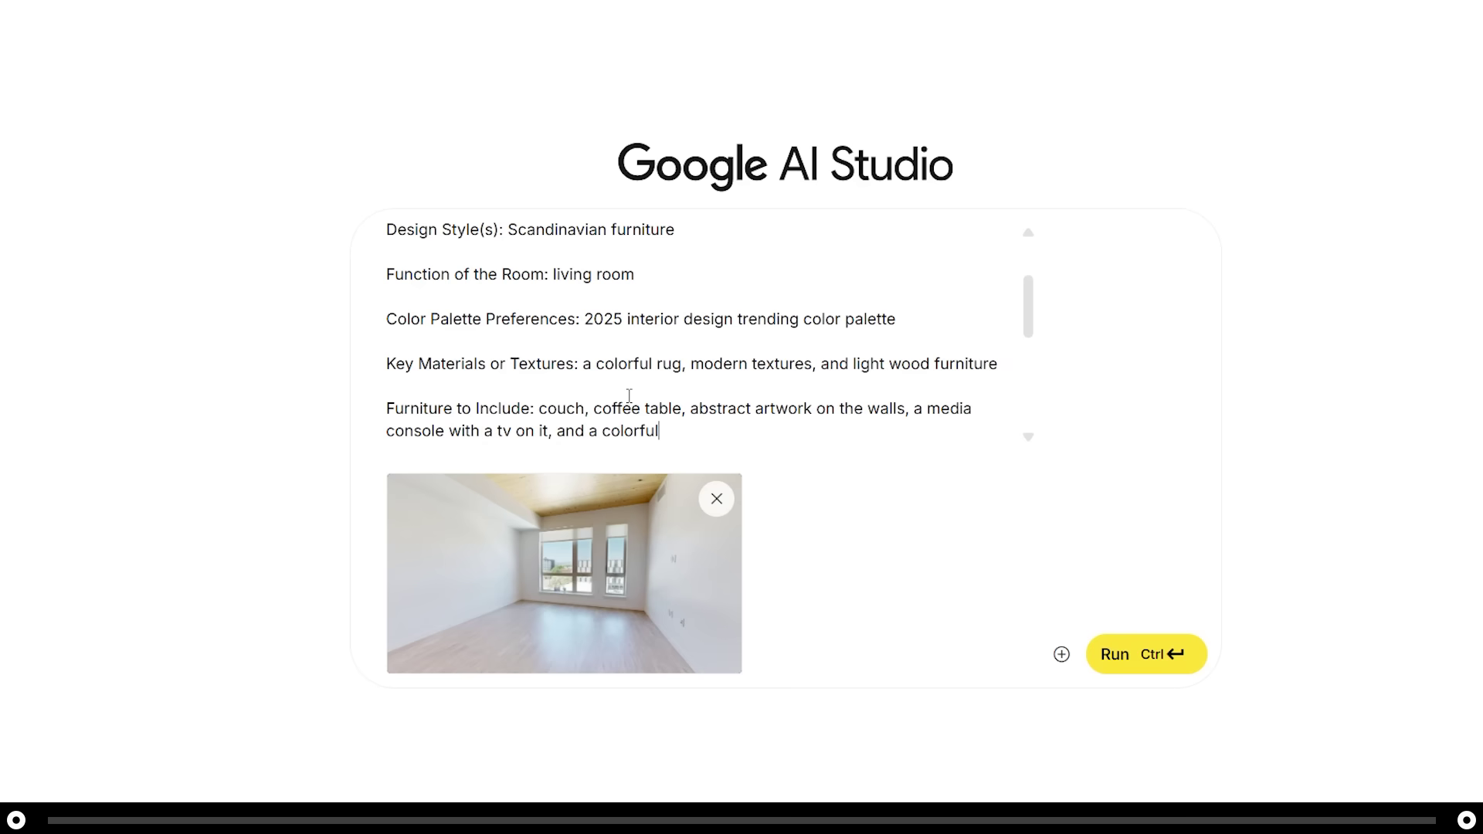
pyautogui.write(' modern rug.')
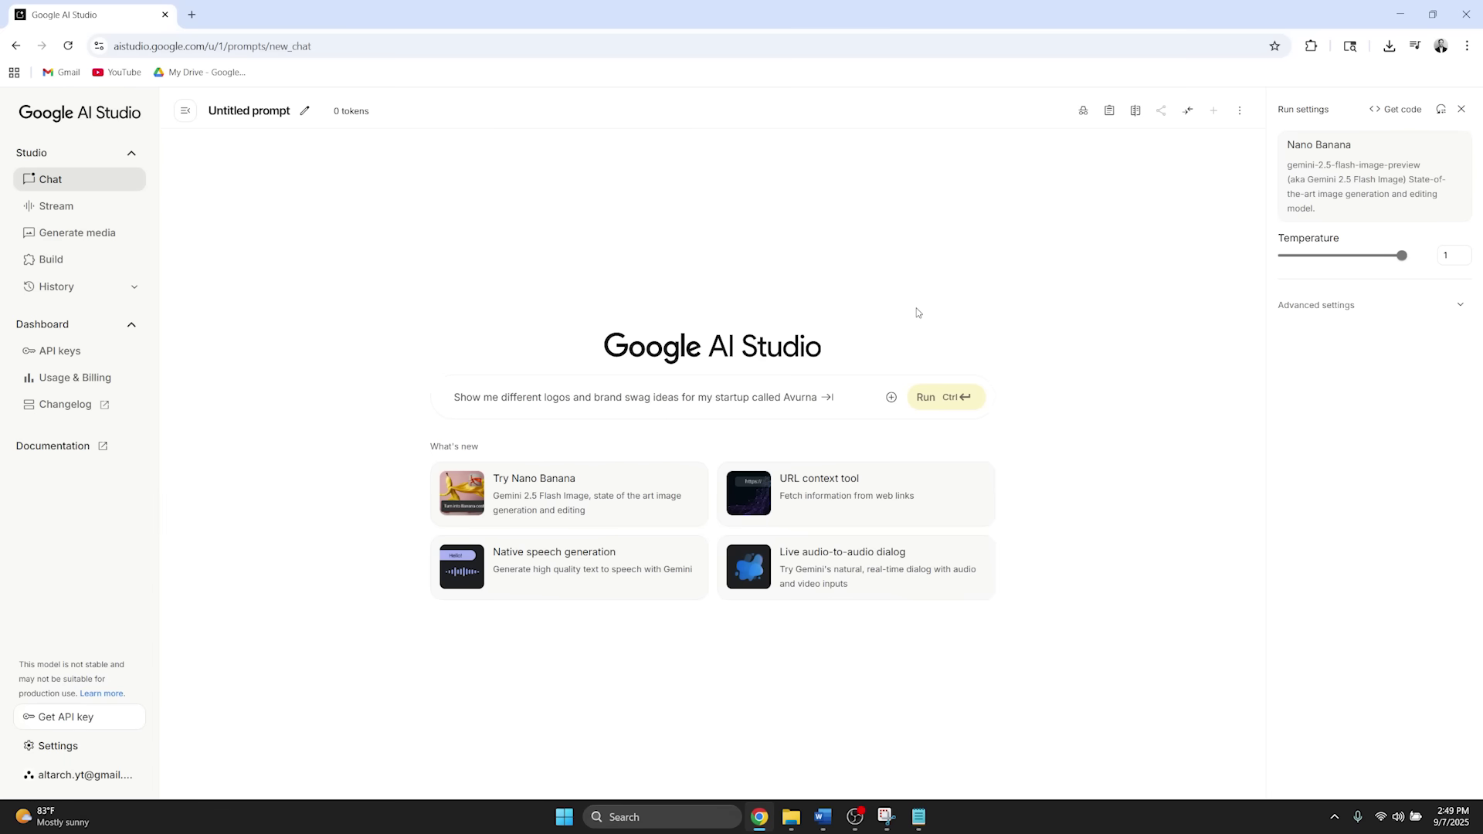
# Upload the brick house photo and run the modern remodel prompt with walkway and extended porch.
pyautogui.click(891, 397)
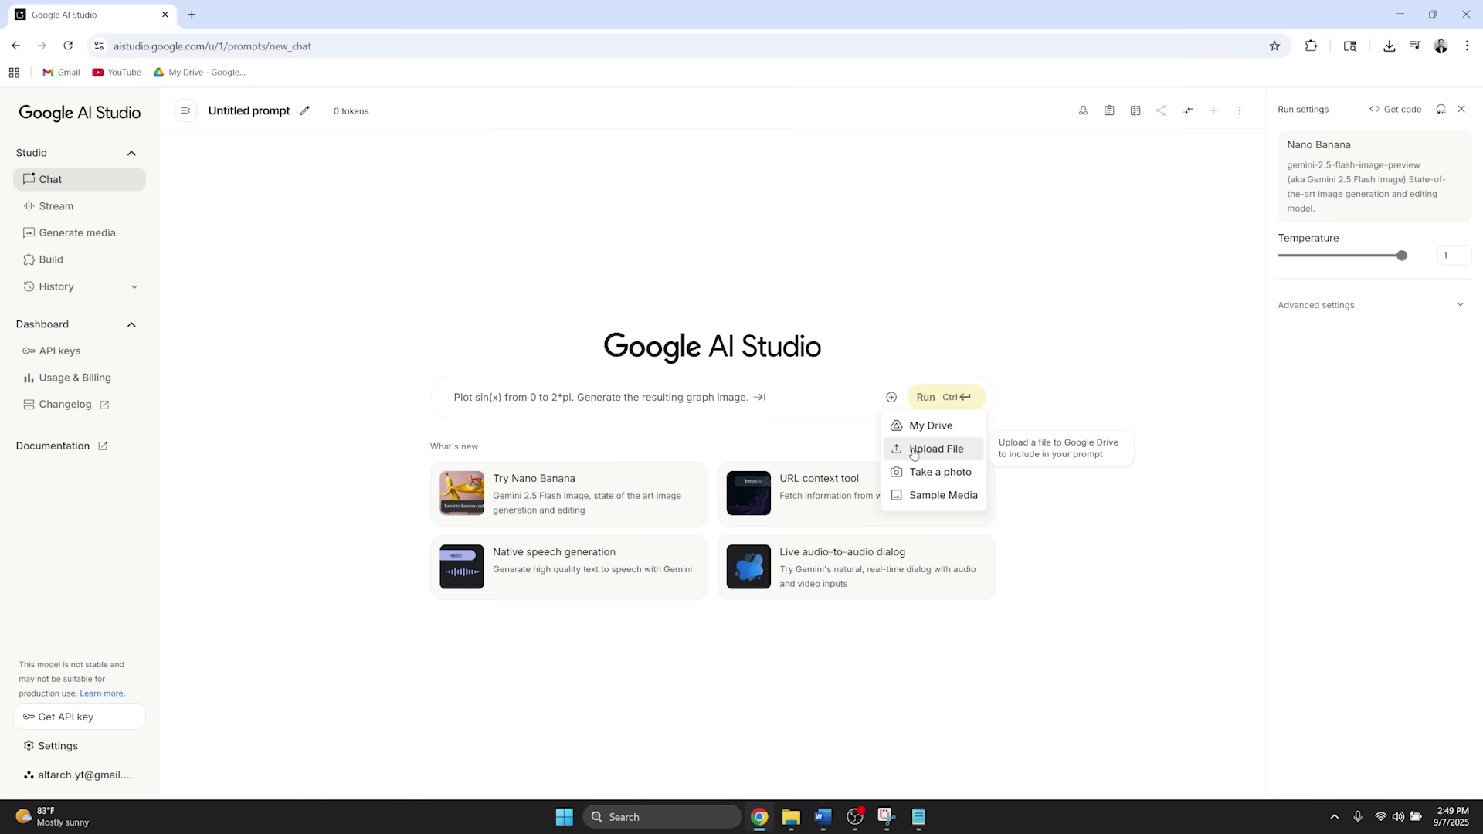
pyautogui.click(913, 450)
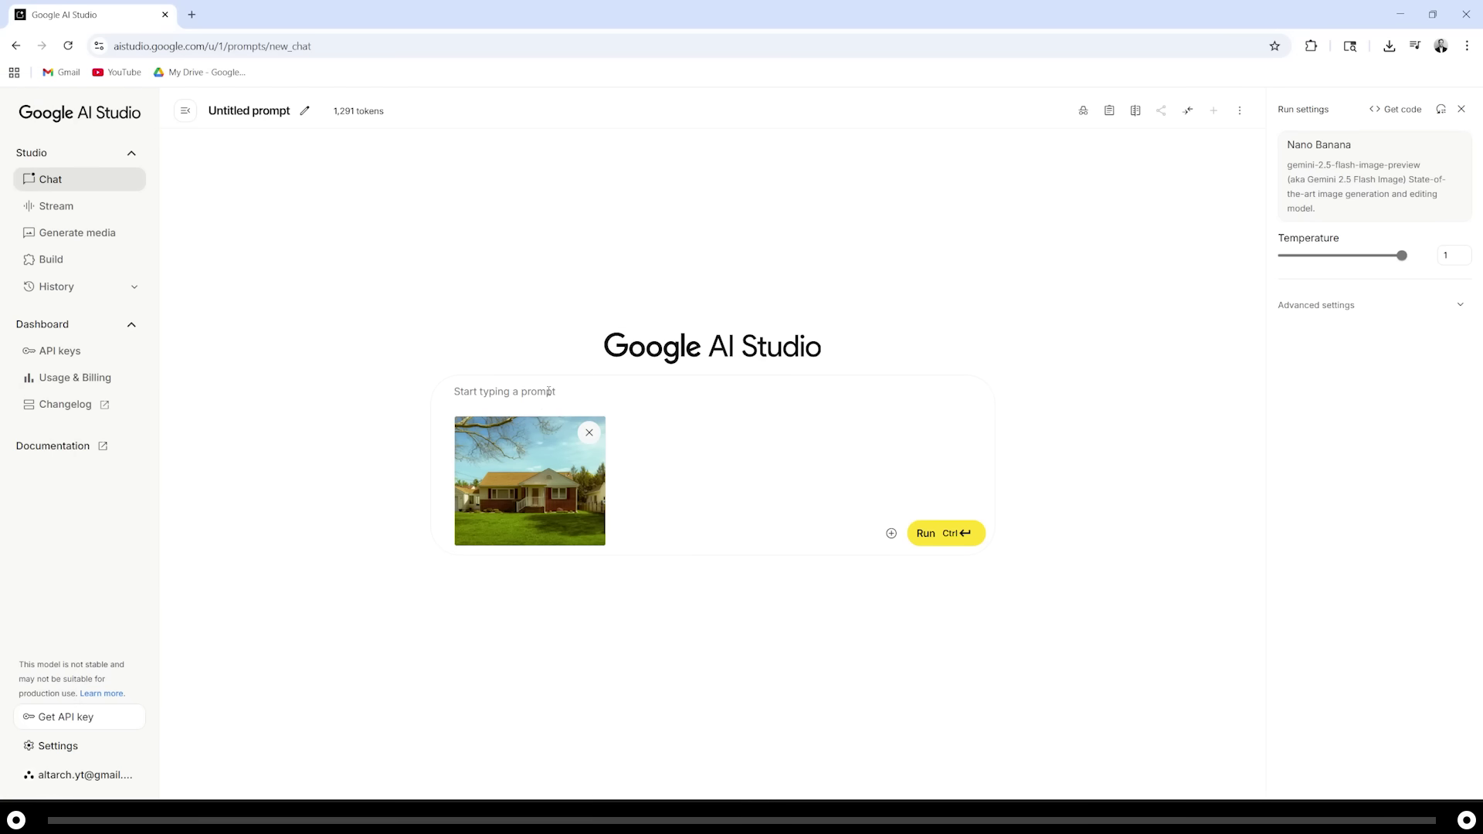
pyautogui.hotkey('ctrl', 'v')
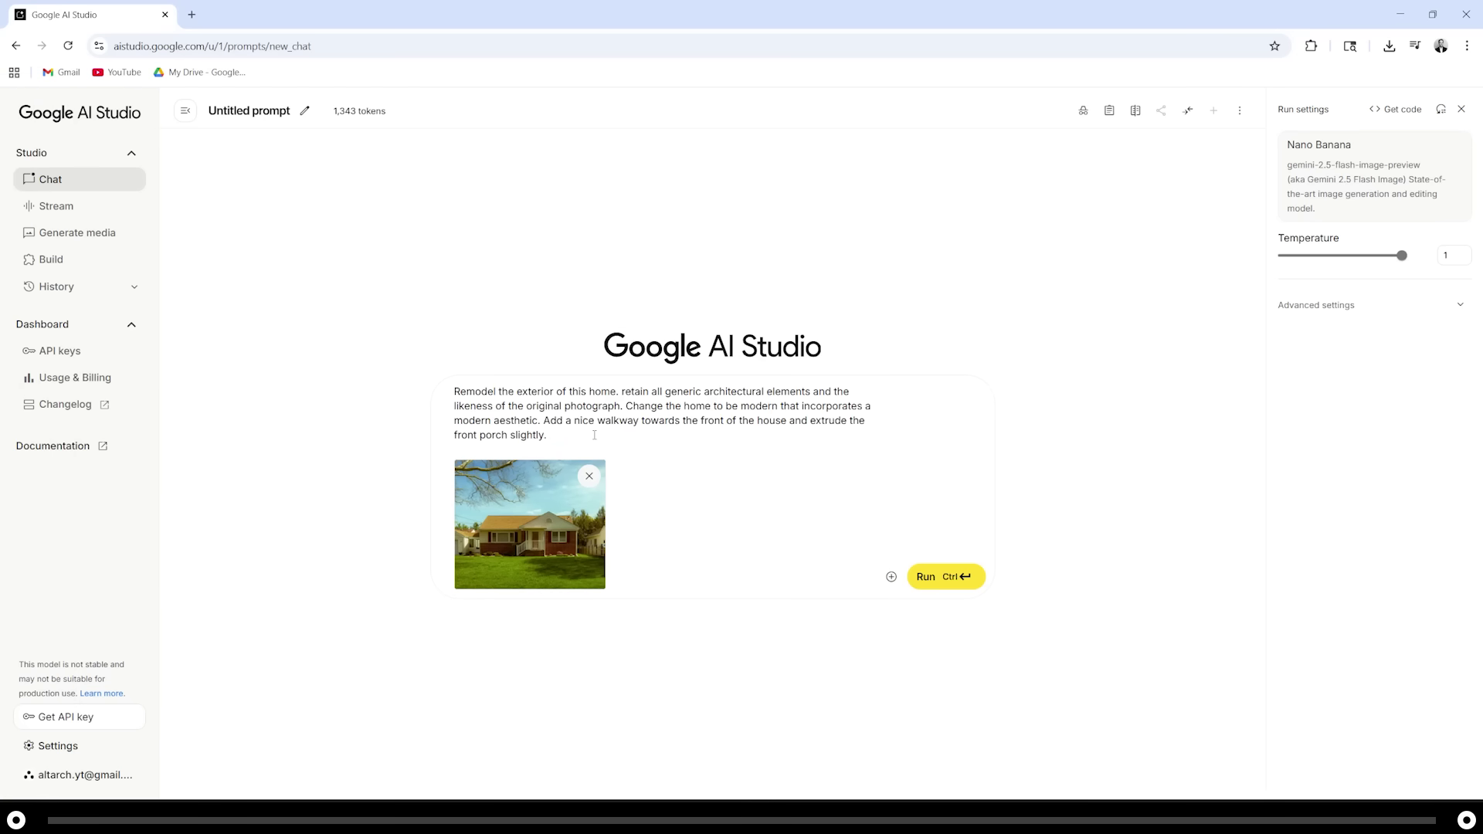
pyautogui.hotkey('ctrl', 'Return')
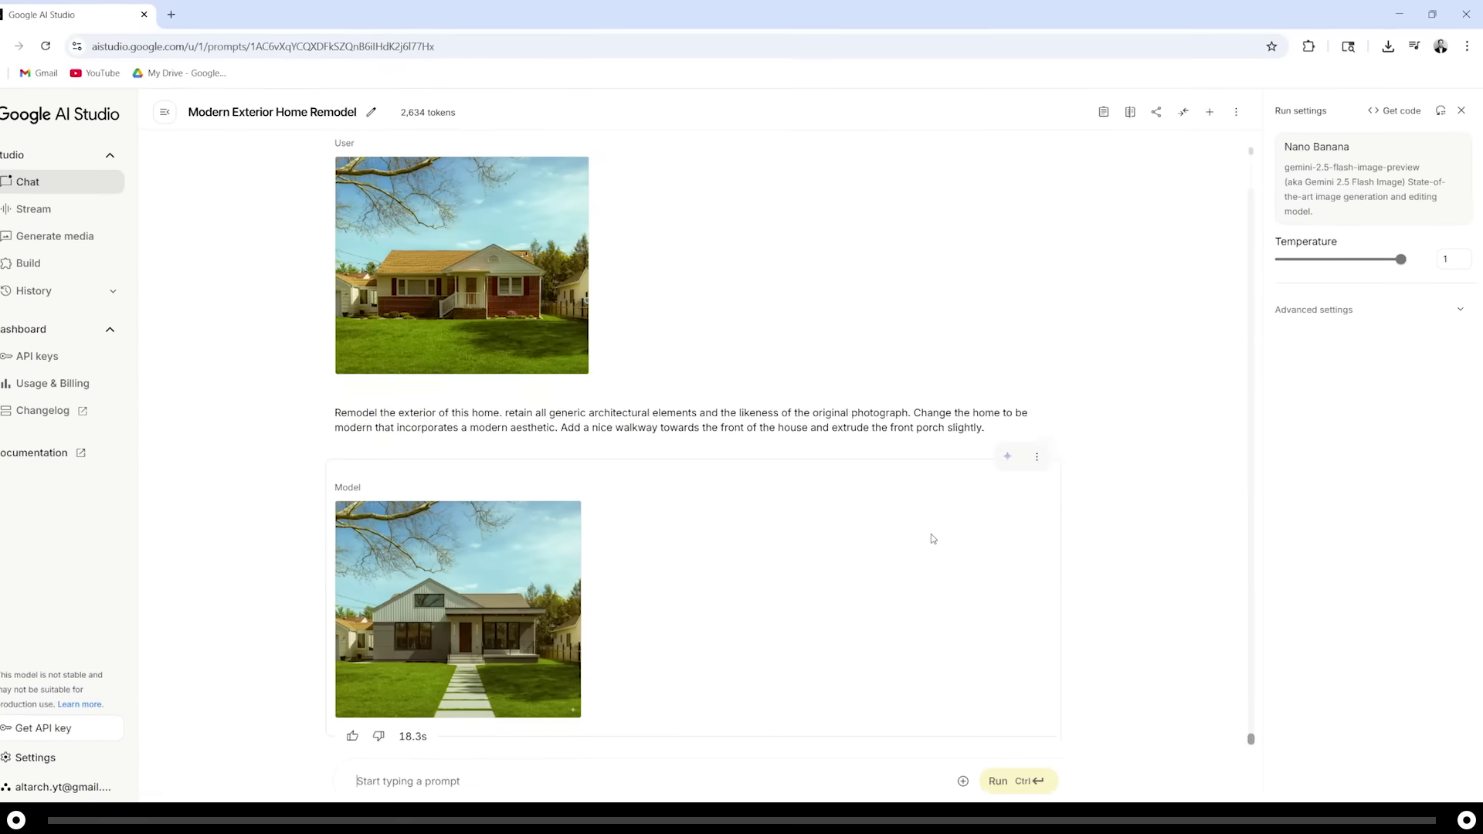
# In a new chat, upload the house photo and run the stone-walkway flower-bed landscaping prompt.
pyautogui.click(1209, 112)
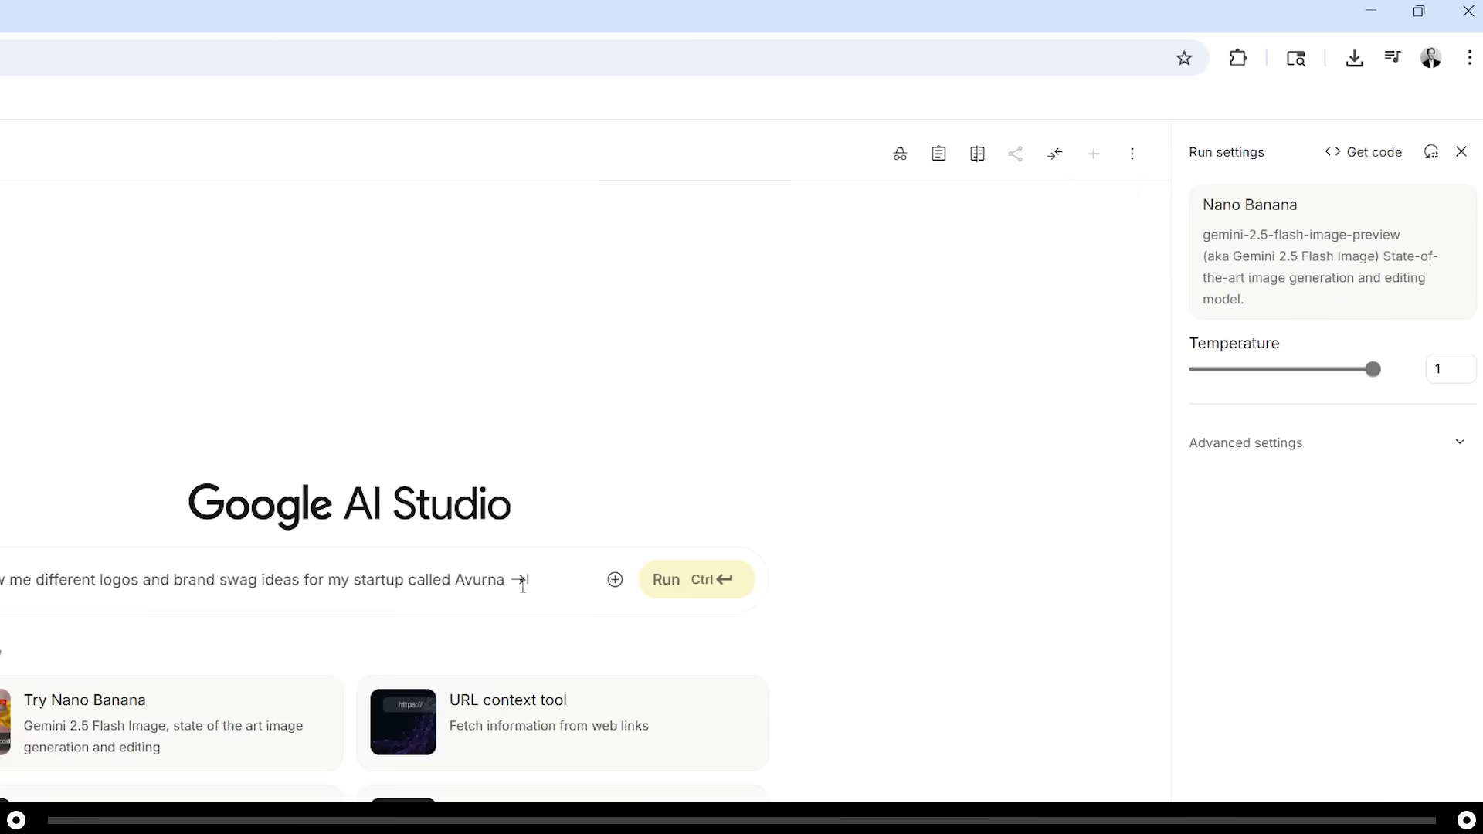
pyautogui.click(615, 579)
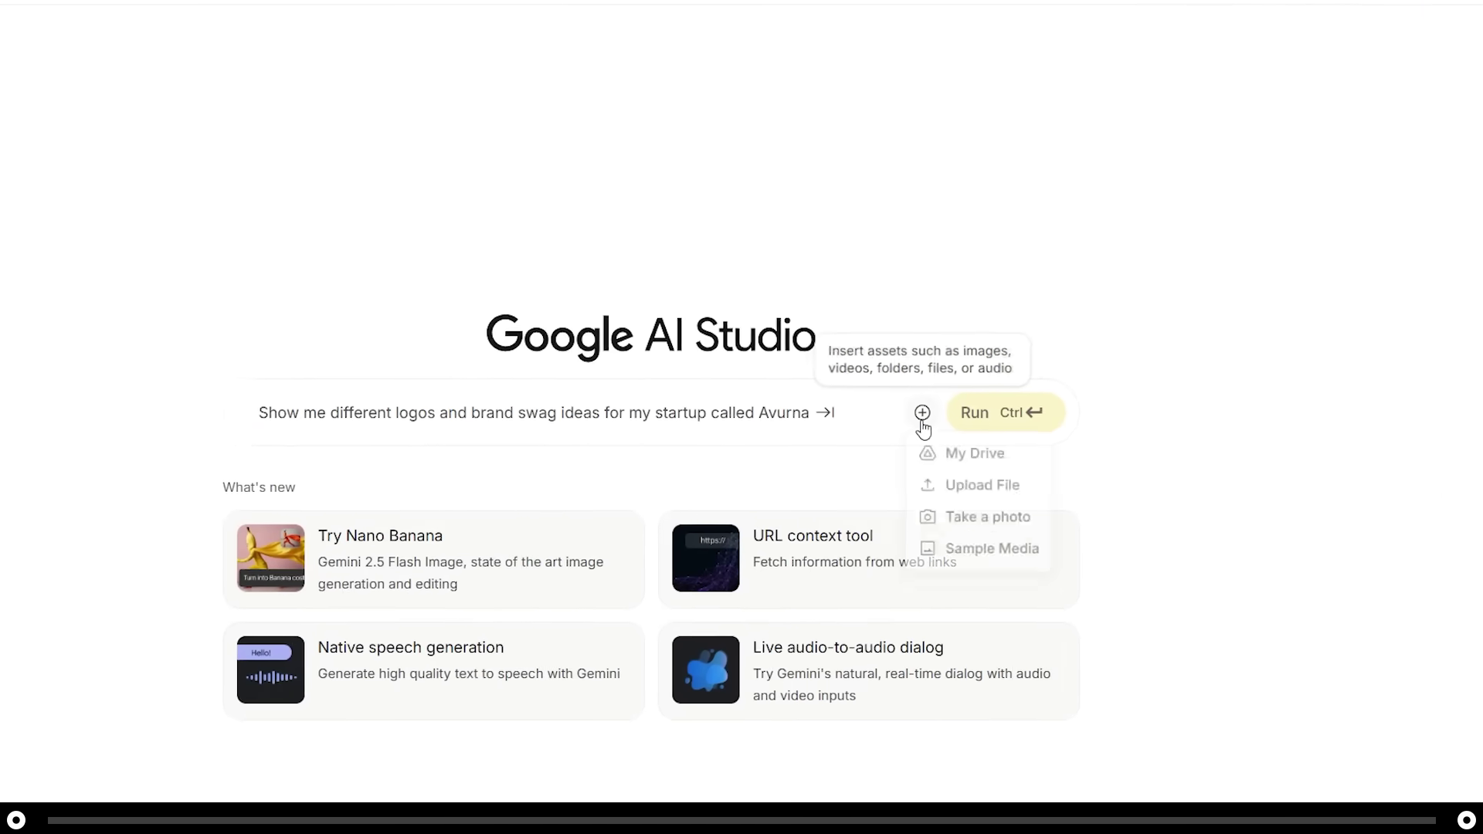
pyautogui.click(1038, 466)
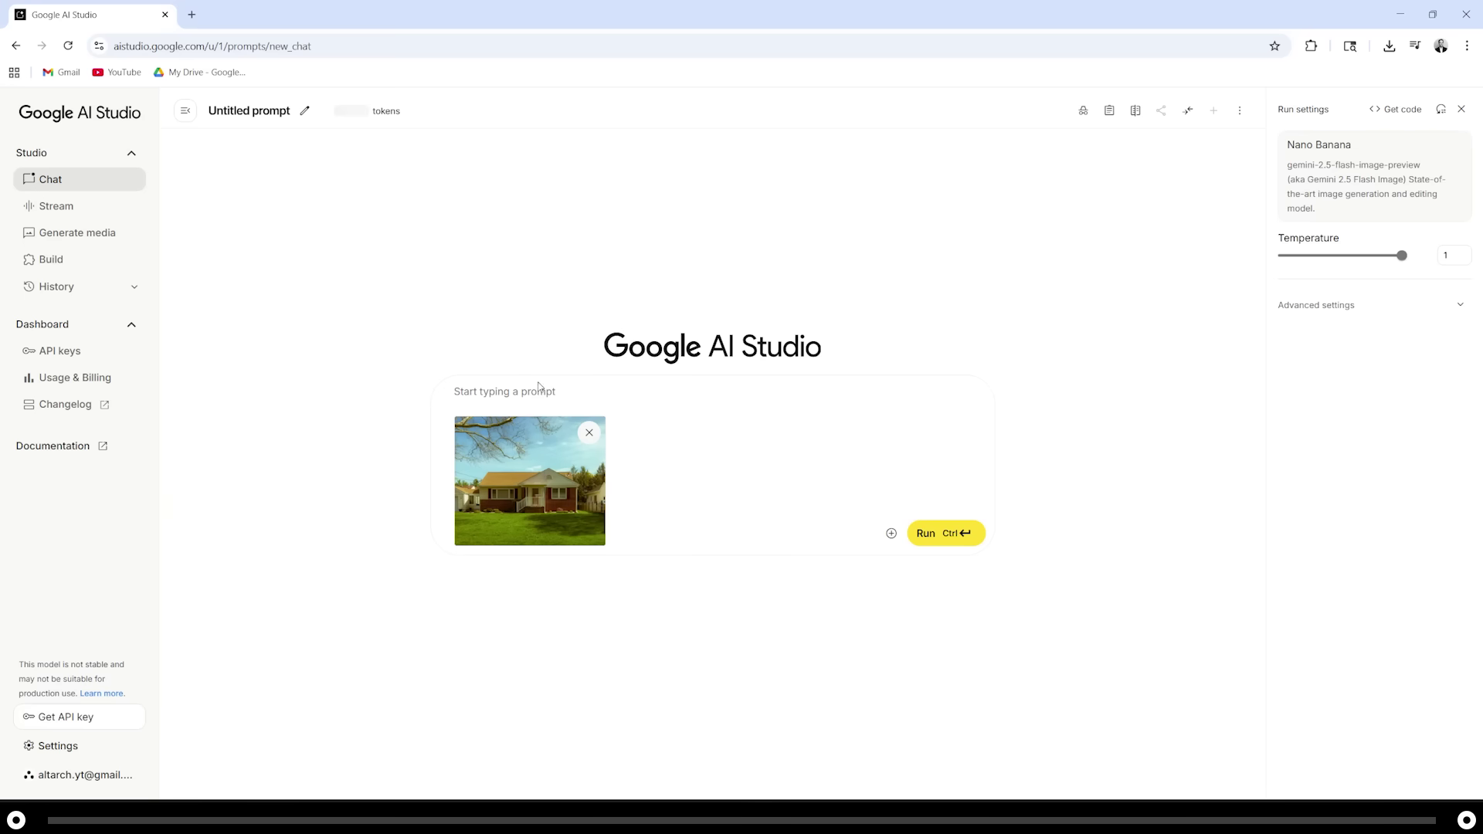
pyautogui.click(846, 419)
pyautogui.hotkey('ctrl', 'v')
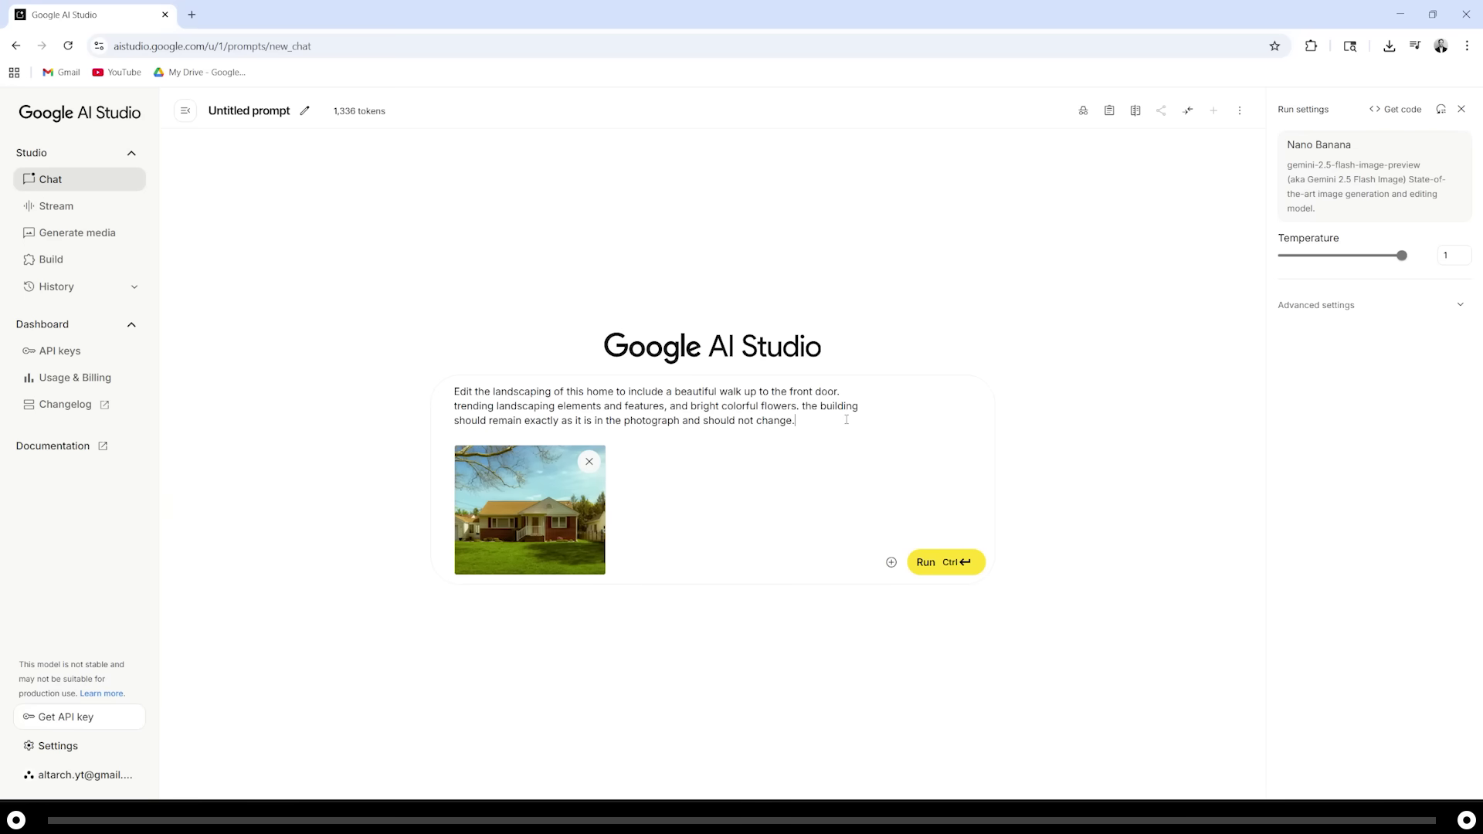
pyautogui.hotkey('ctrl', 'Return')
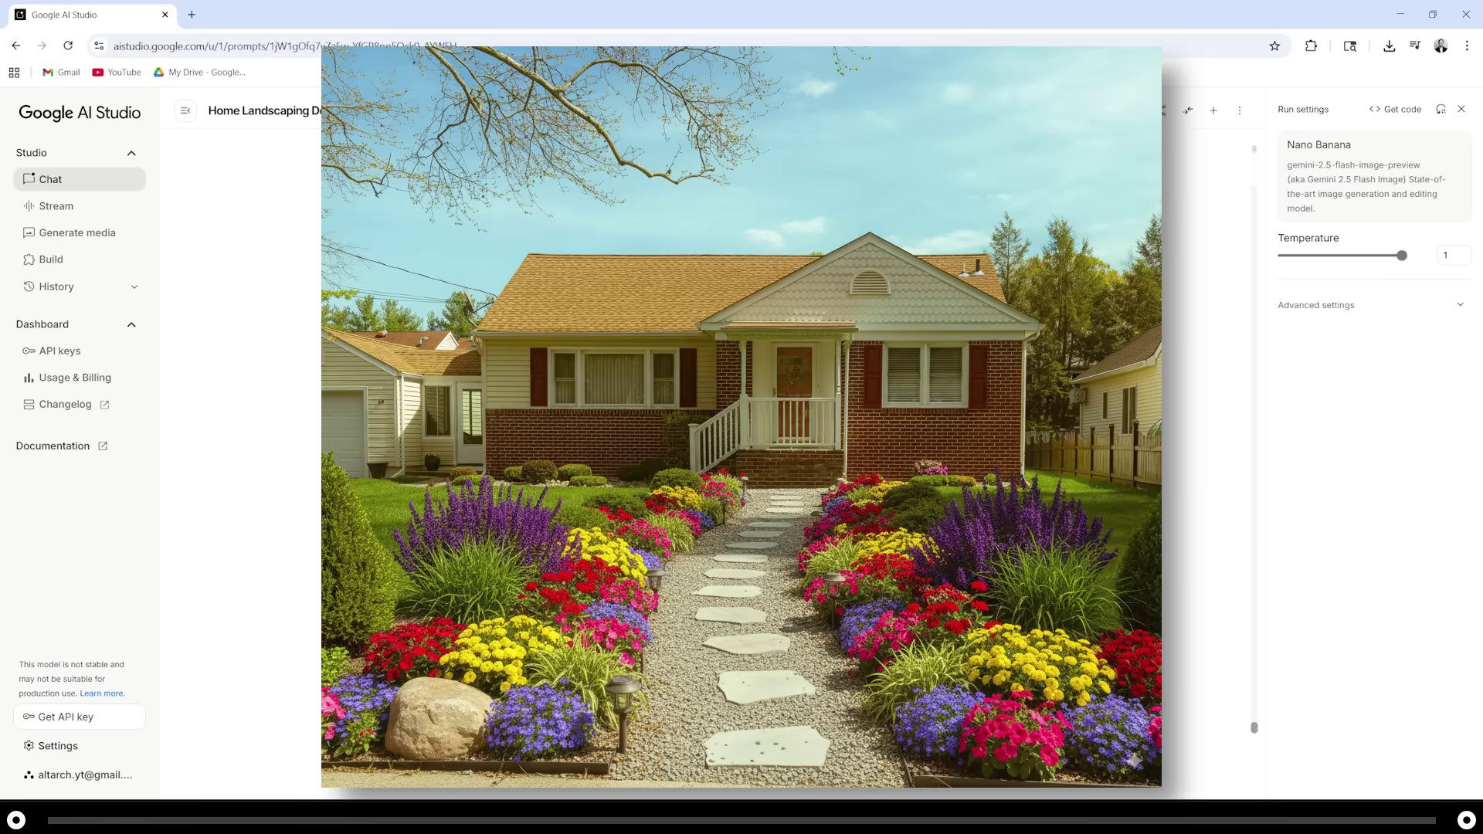